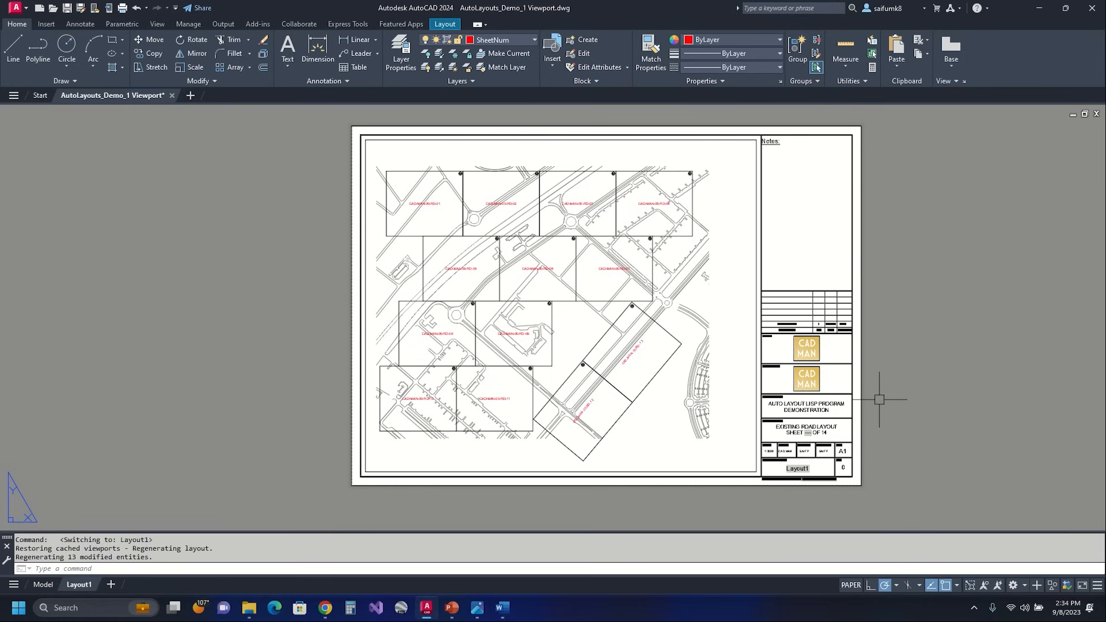
- Examine the title block and the viewport frame on the Layout1 sheet
middle_click_drag(879, 400, 848, 397)
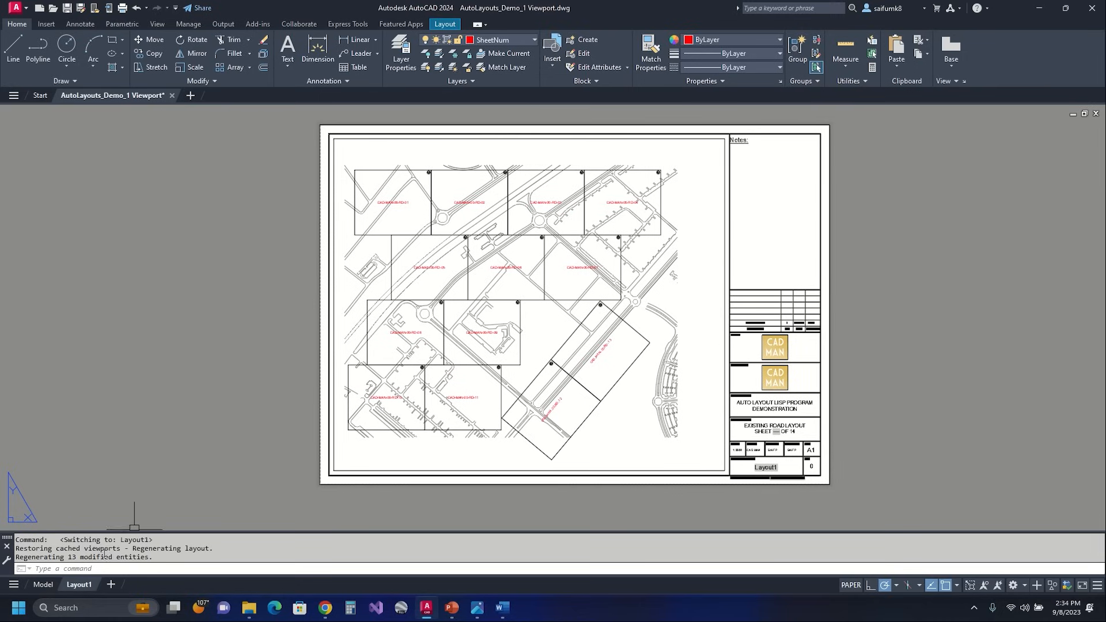
left_click(734, 285)
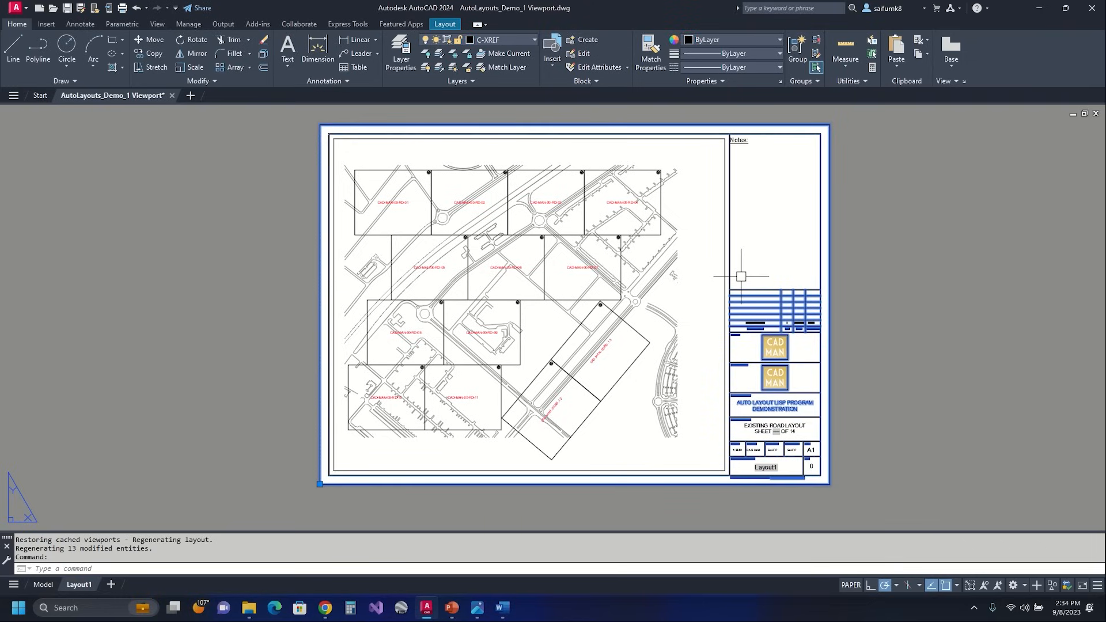
key("Escape")
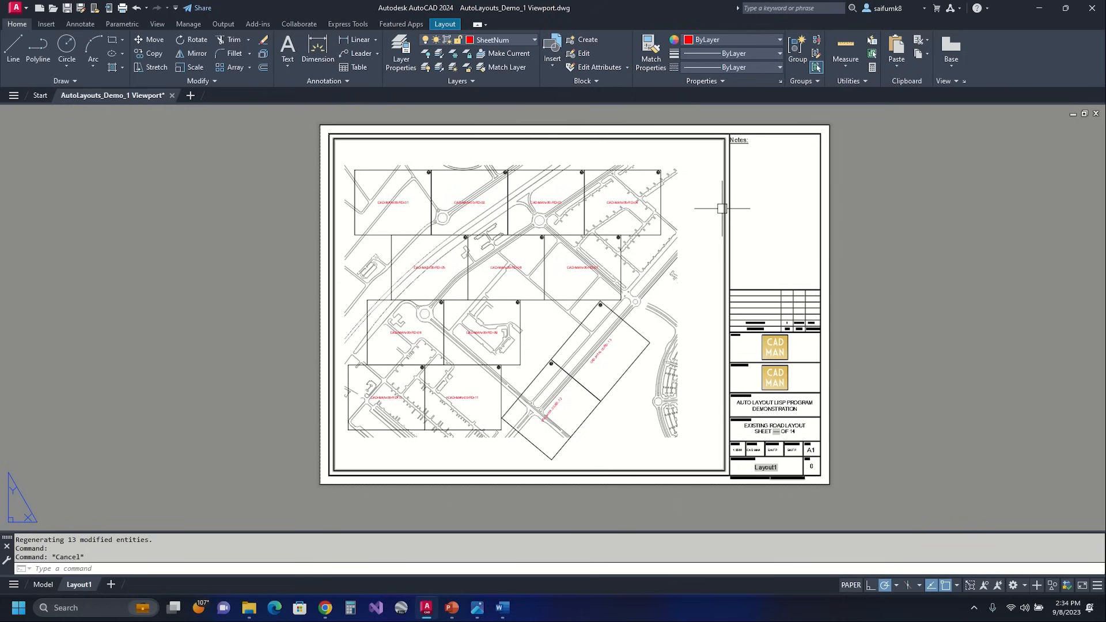
left_click(723, 206)
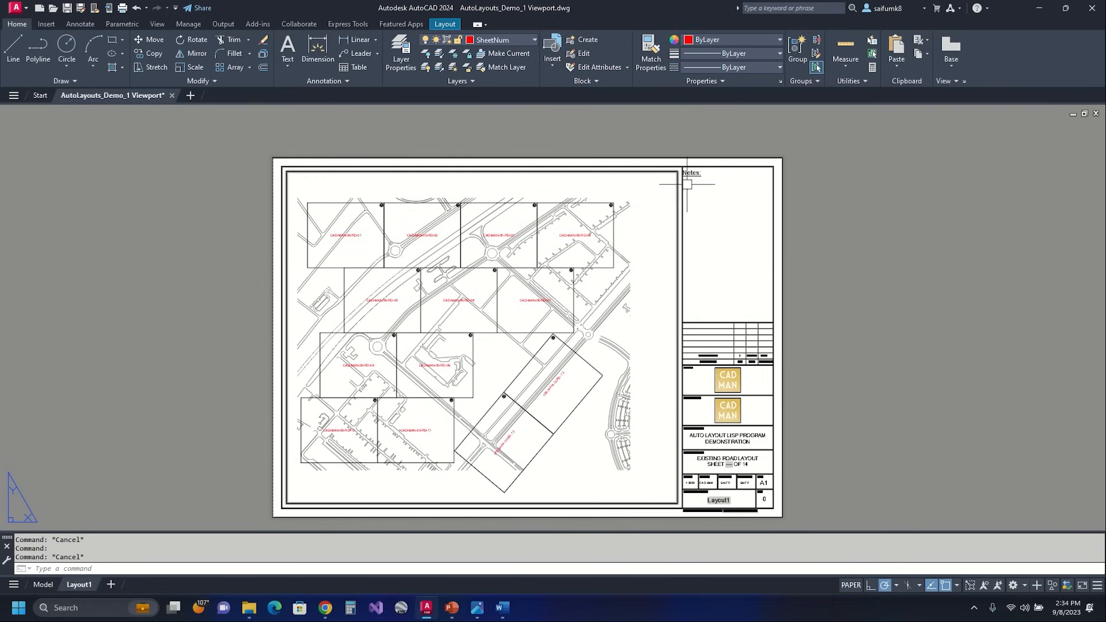
scroll(687, 184, "up", 2)
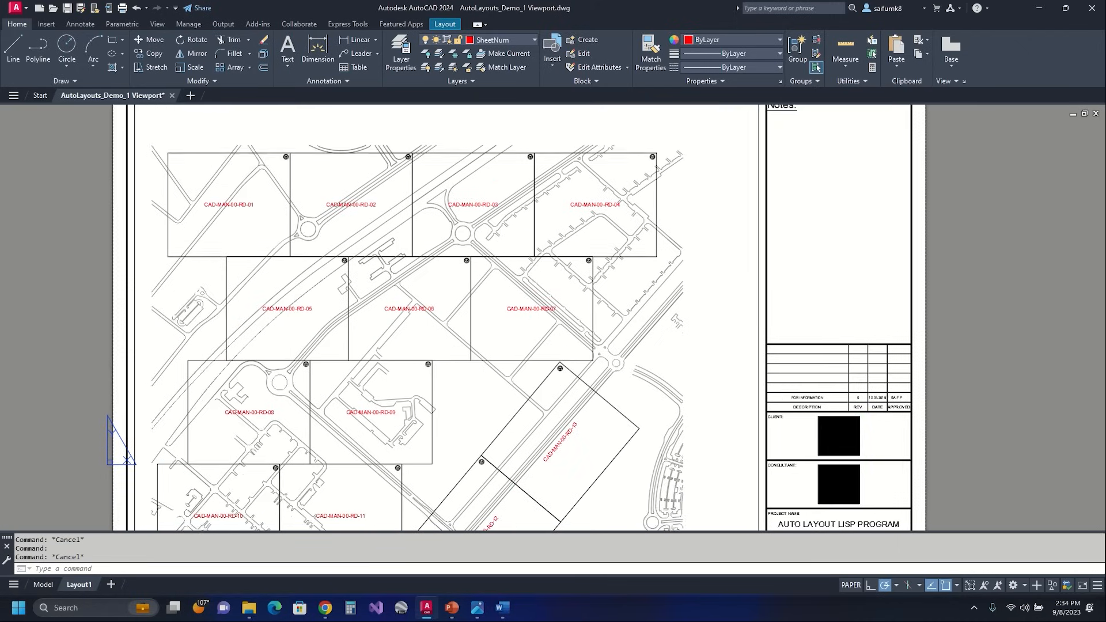
left_click(79, 584)
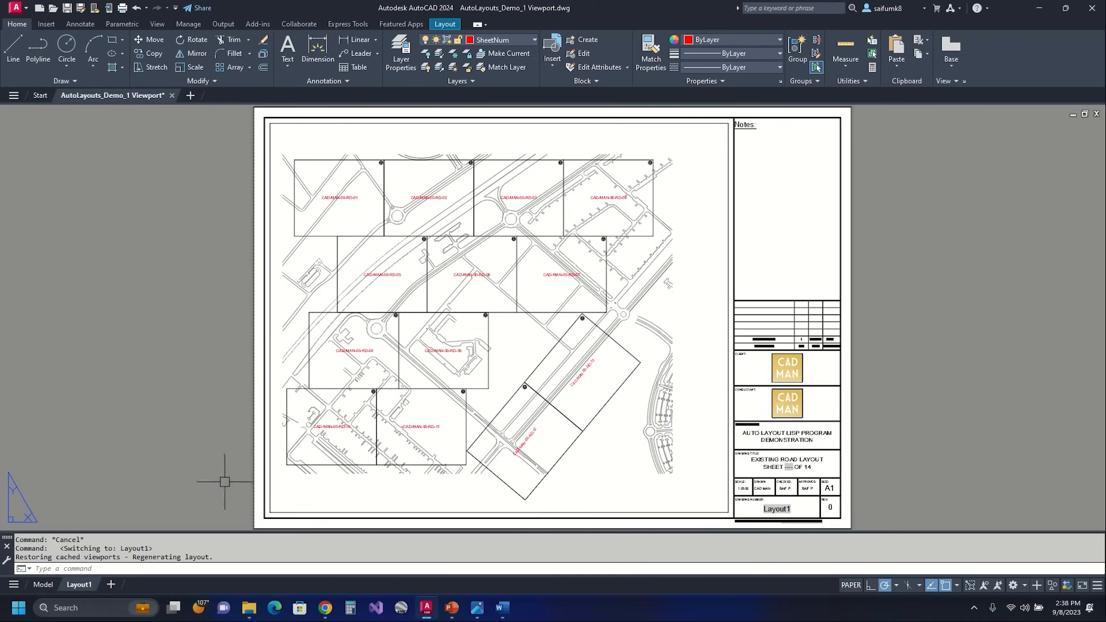
- Switch to model space and inspect the properties of the sheet number text CAD-MAN-00-RD-01
left_click(38, 586)
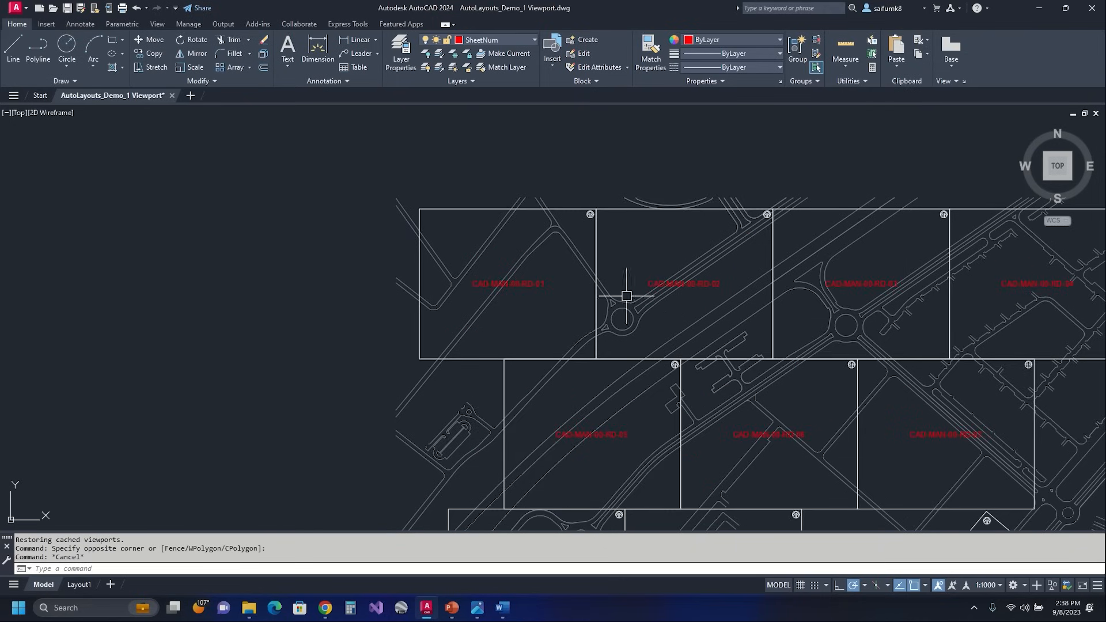
middle_click_drag(696, 297, 549, 239)
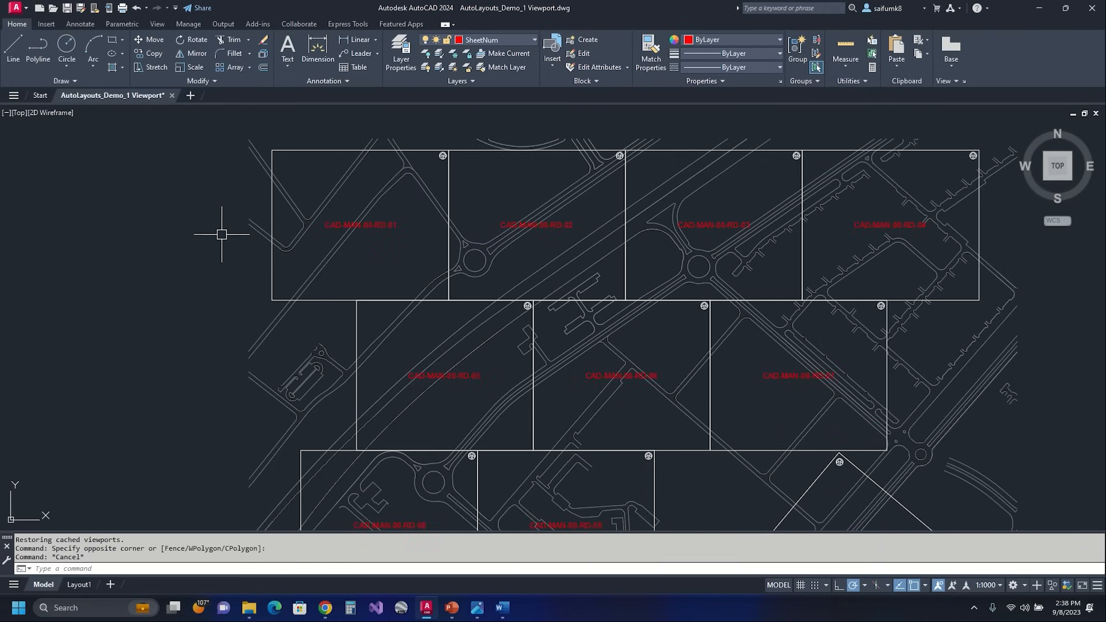
middle_click_drag(378, 257, 505, 330)
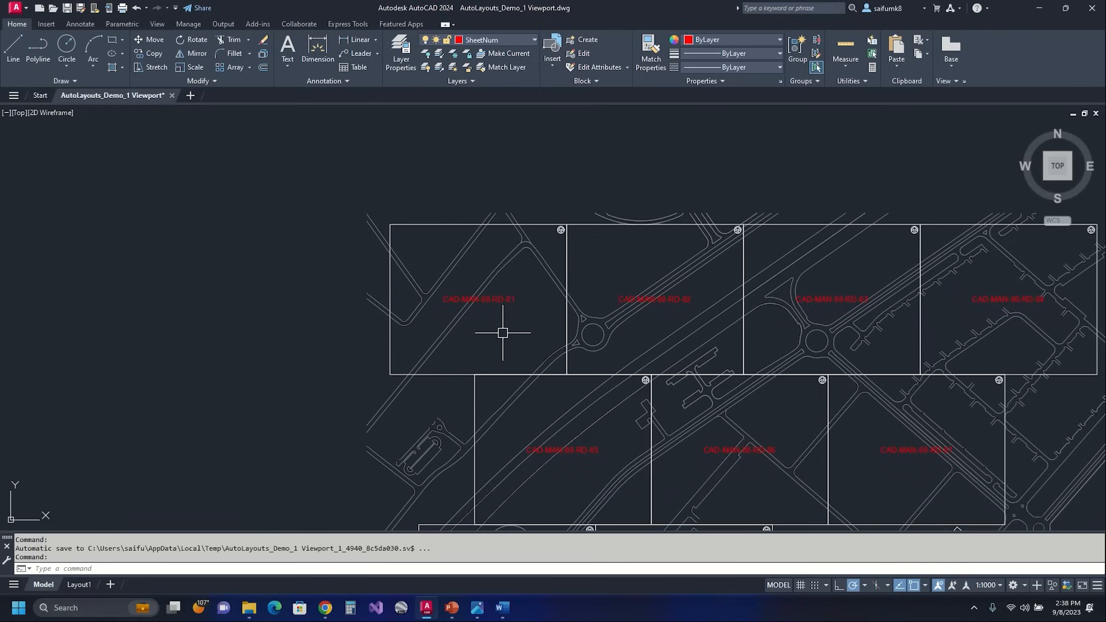
left_click(499, 300)
scroll(476, 305, "up", 2)
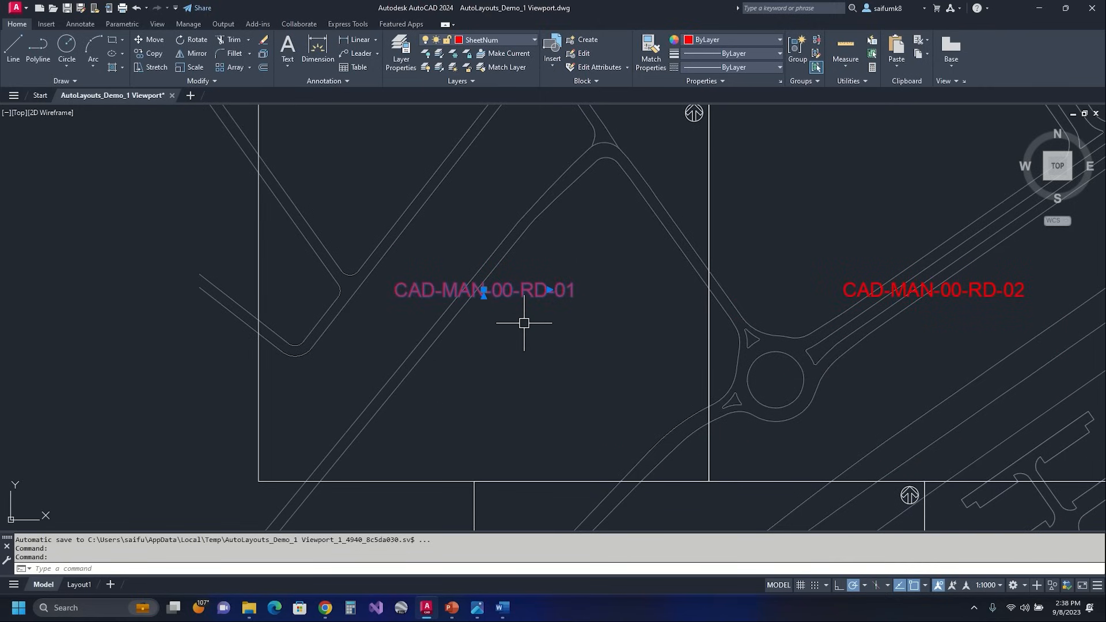
key("ctrl+1")
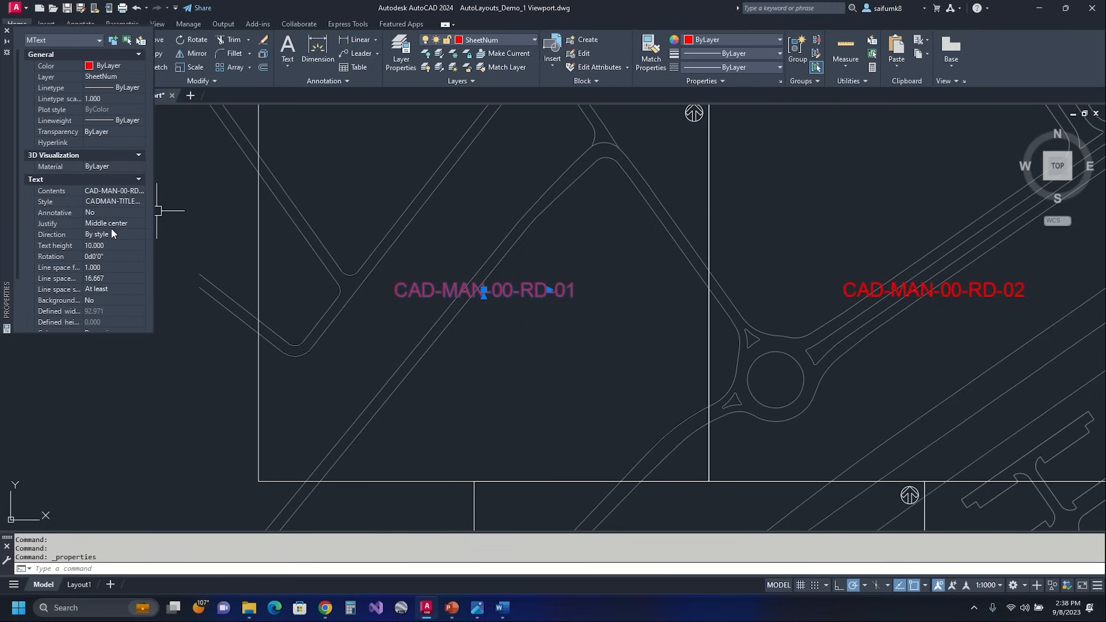
middle_click_drag(484, 291, 605, 355)
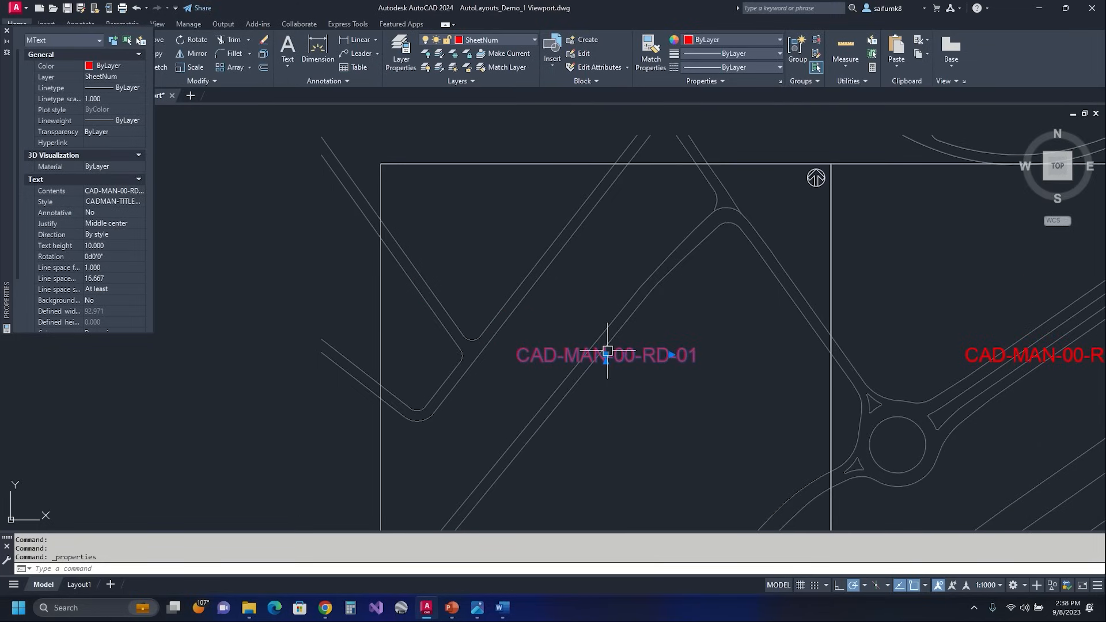
- Centre the sheet number text CAD-MAN-00-RD-01 in its frame using Mid Between 2 Points, starting from the frame's upper-left corner
left_click(606, 355)
middle_click_drag(614, 289, 590, 193)
scroll(558, 326, "down", 1)
mouse_move(558, 327)
middle_mouse_down()
mouse_move(522, 361)
mouse_move(507, 410)
middle_mouse_up()
right_click(522, 331, "shift")
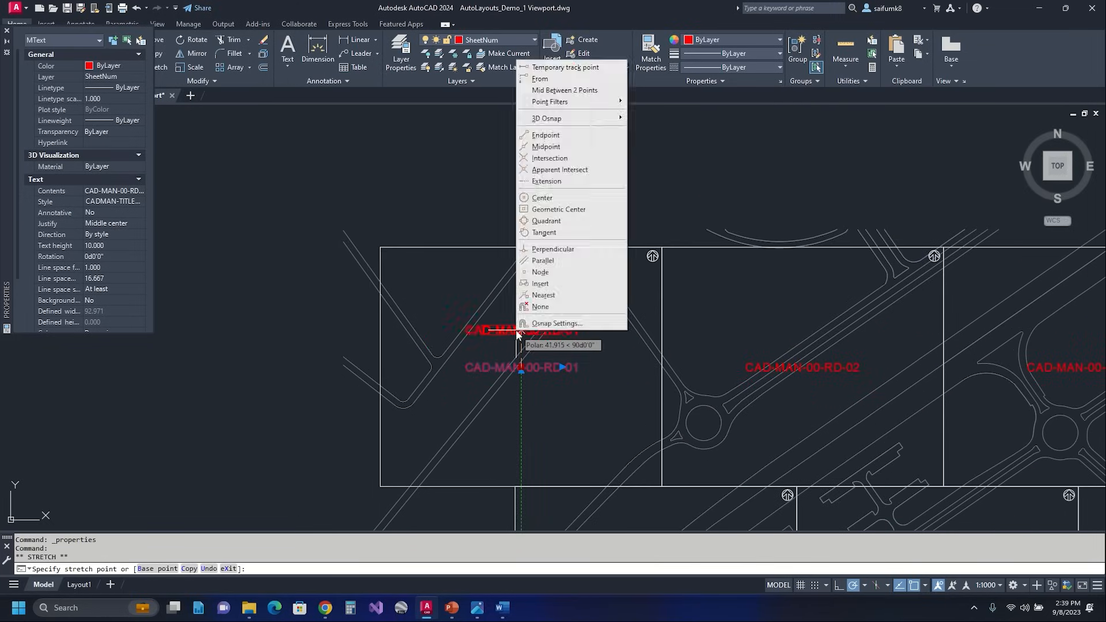
left_click(564, 90)
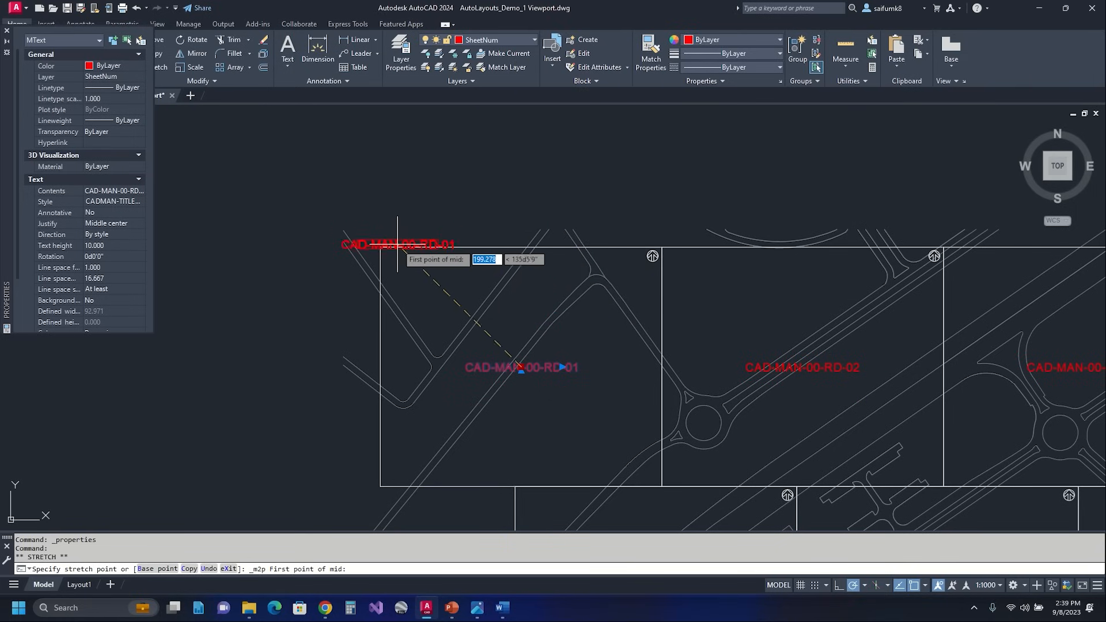
left_click(381, 247)
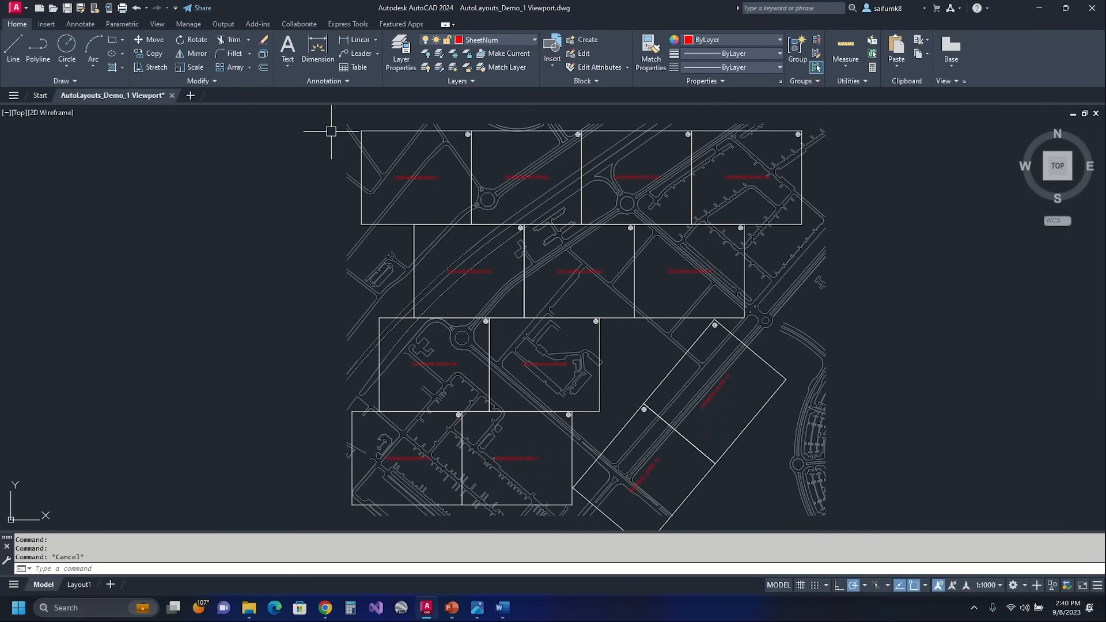
- Start the CAD MAN AutoLayouts add-in and set the number of viewports to One Viewport
left_click(257, 24)
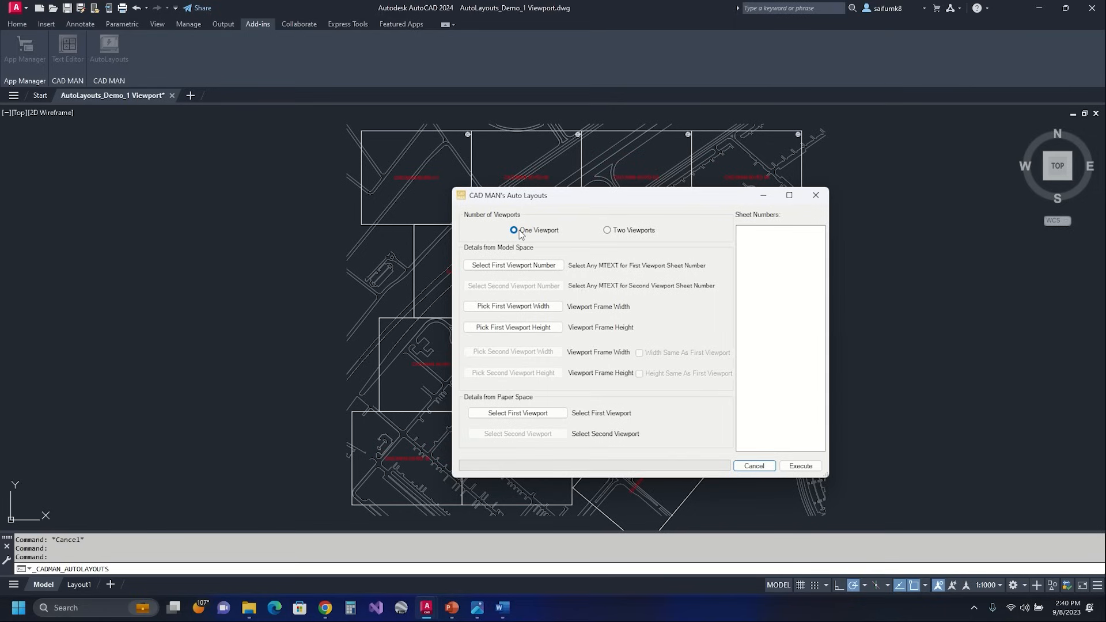
left_click(629, 230)
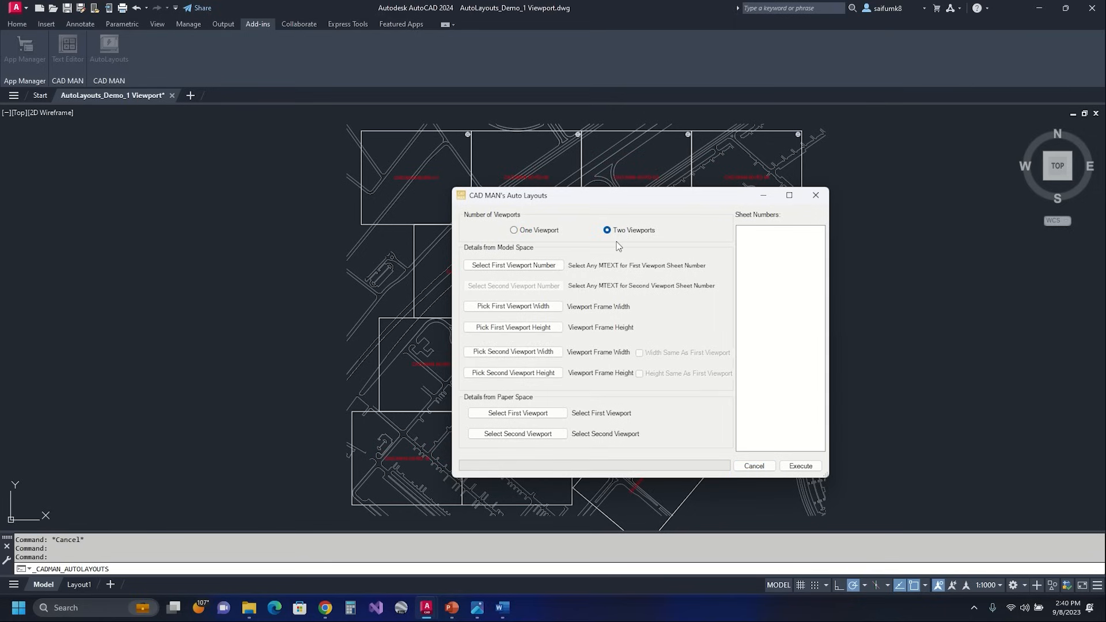
left_click(540, 231)
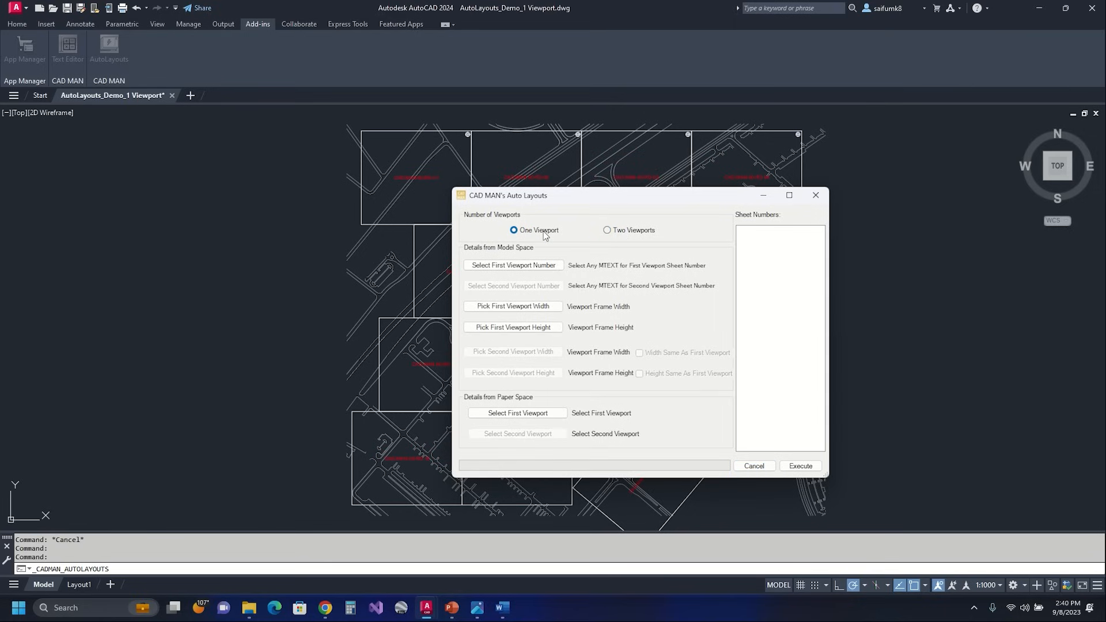
left_click_drag(588, 201, 608, 109)
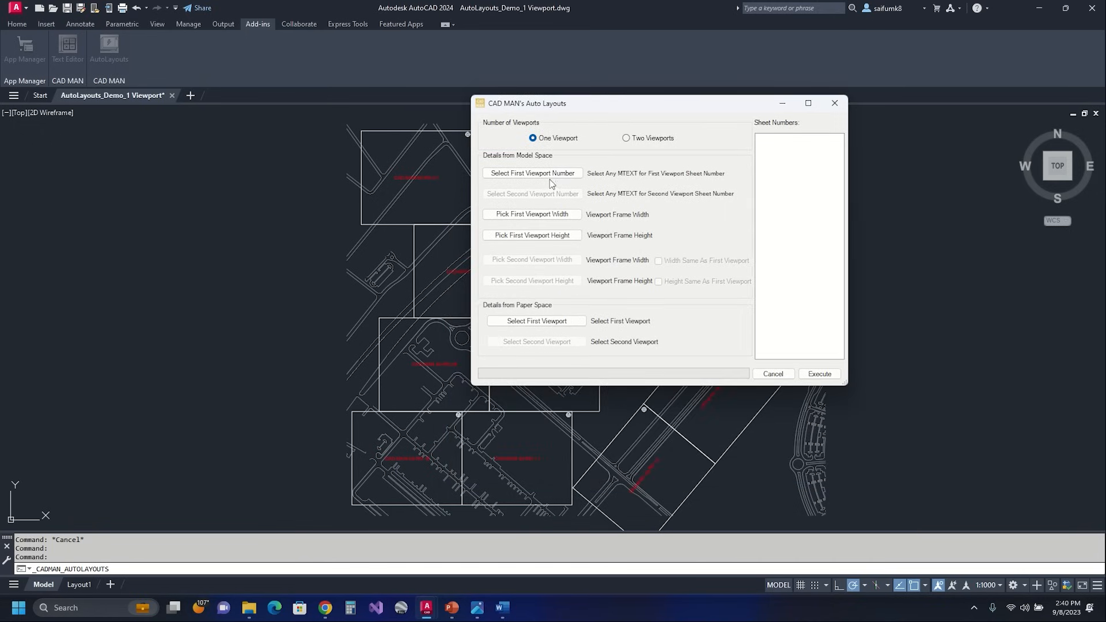
- Select the sheet number text CAD-MAN-00-RD-06 in the drawing as the first viewport number
left_click(554, 175)
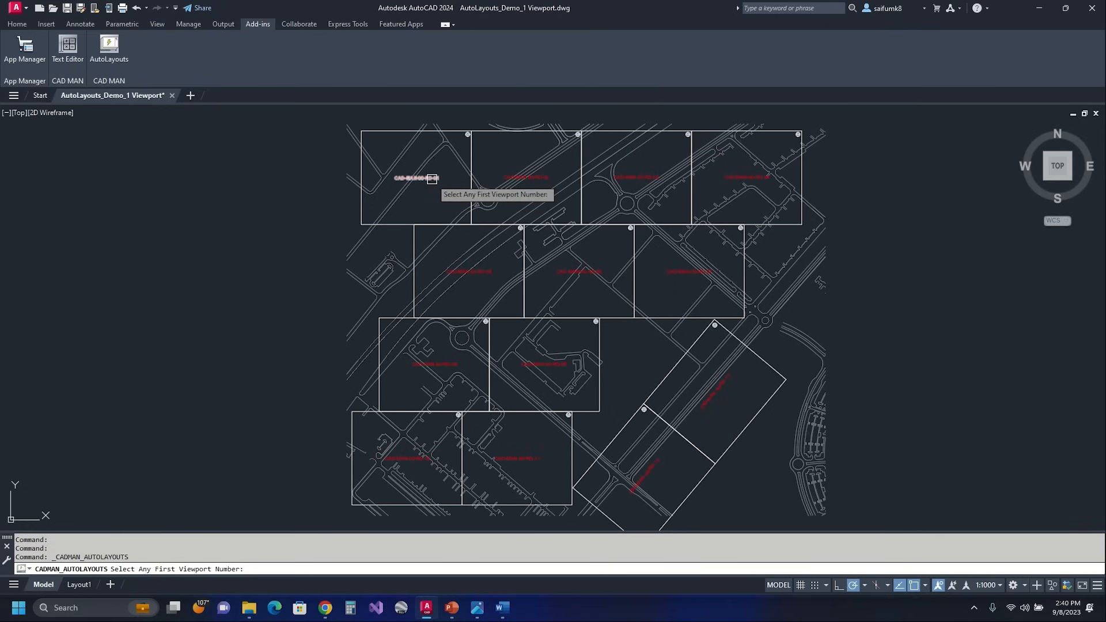
scroll(455, 181, "up", 2)
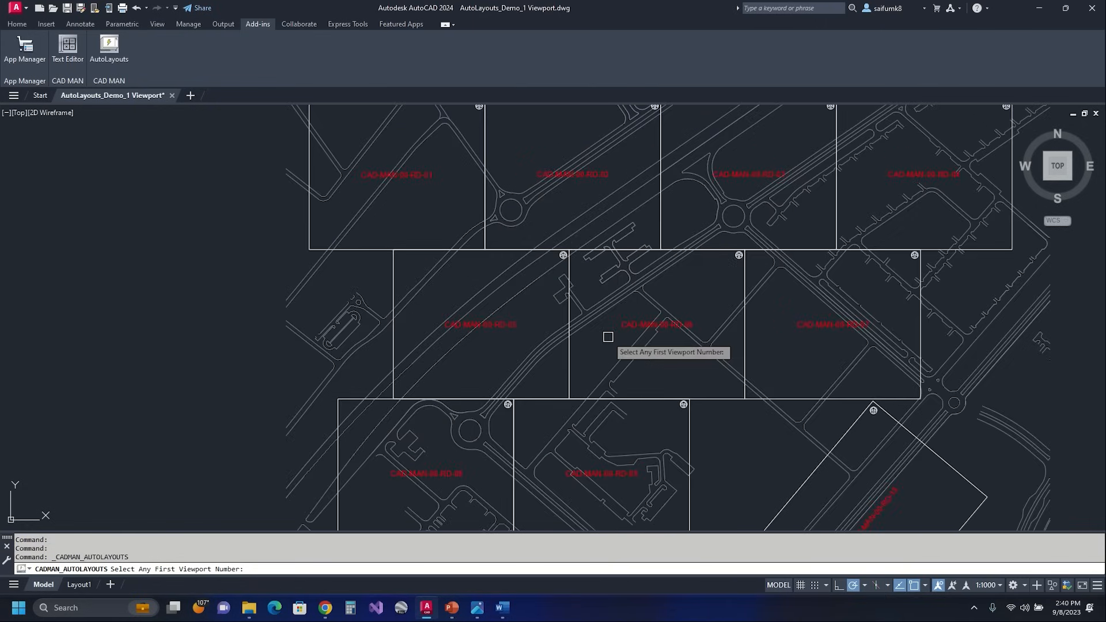
scroll(622, 337, "down", 2)
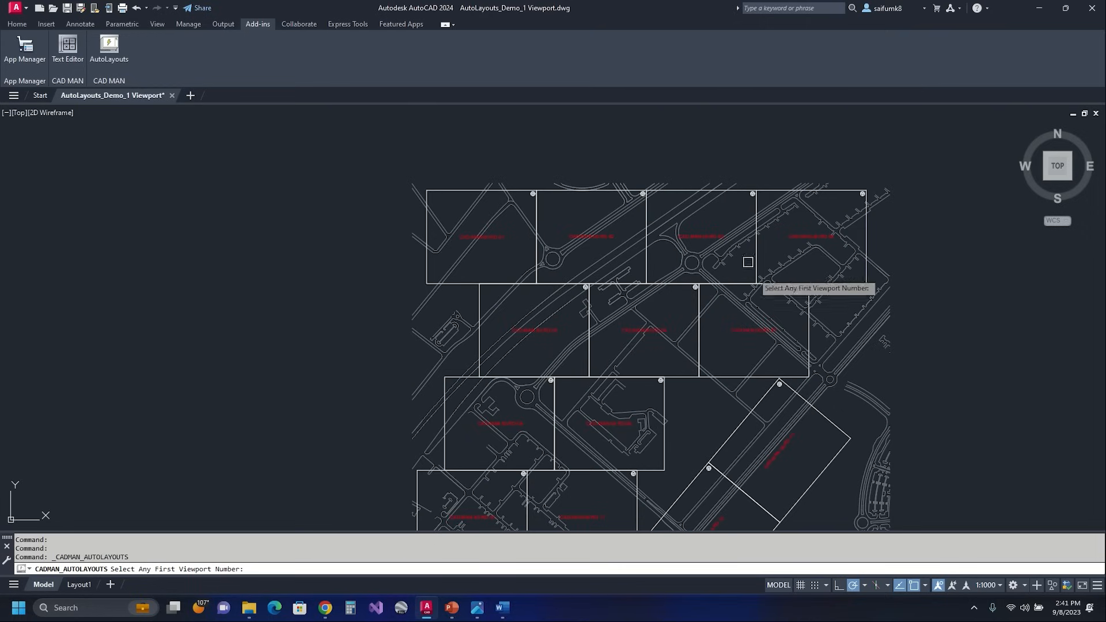
middle_click_drag(617, 347, 593, 289)
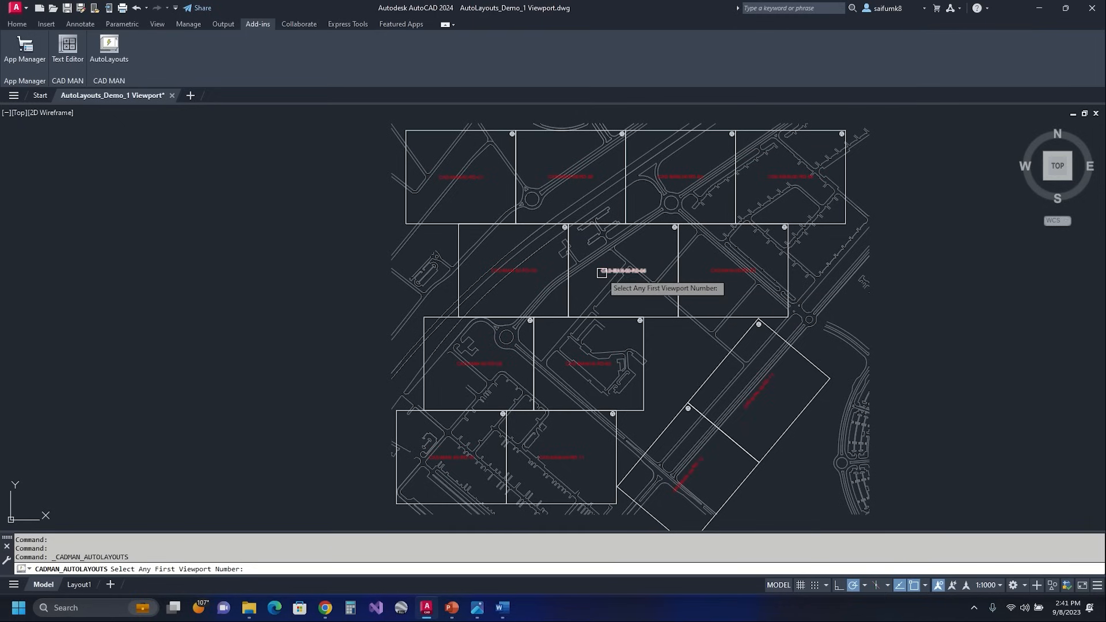
scroll(599, 274, "up", 4)
scroll(593, 278, "down", 2)
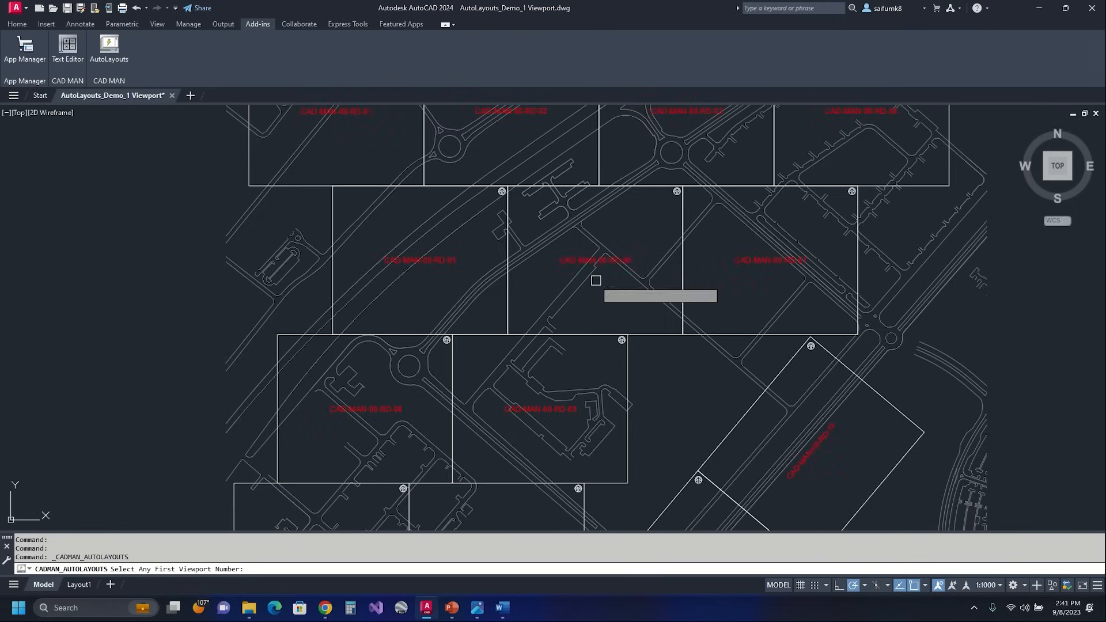
left_click(570, 259)
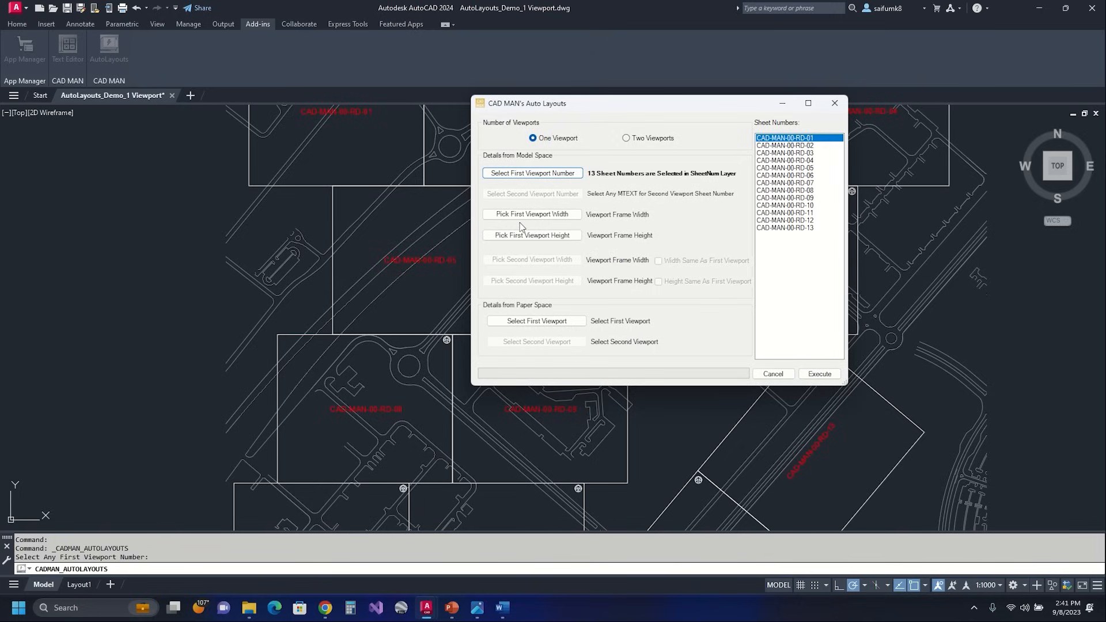
- Define the first viewport's width by picking both ends of the lower edge of the CAD-MAN-00-RD-01 frame
left_click(533, 218)
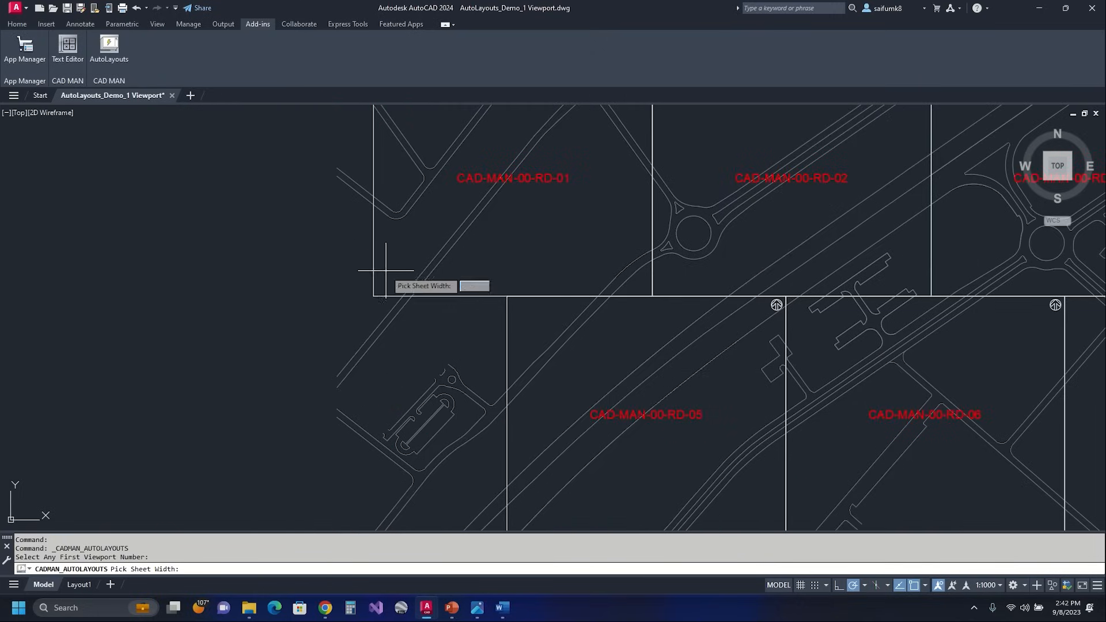
left_click(374, 297)
left_click(653, 297)
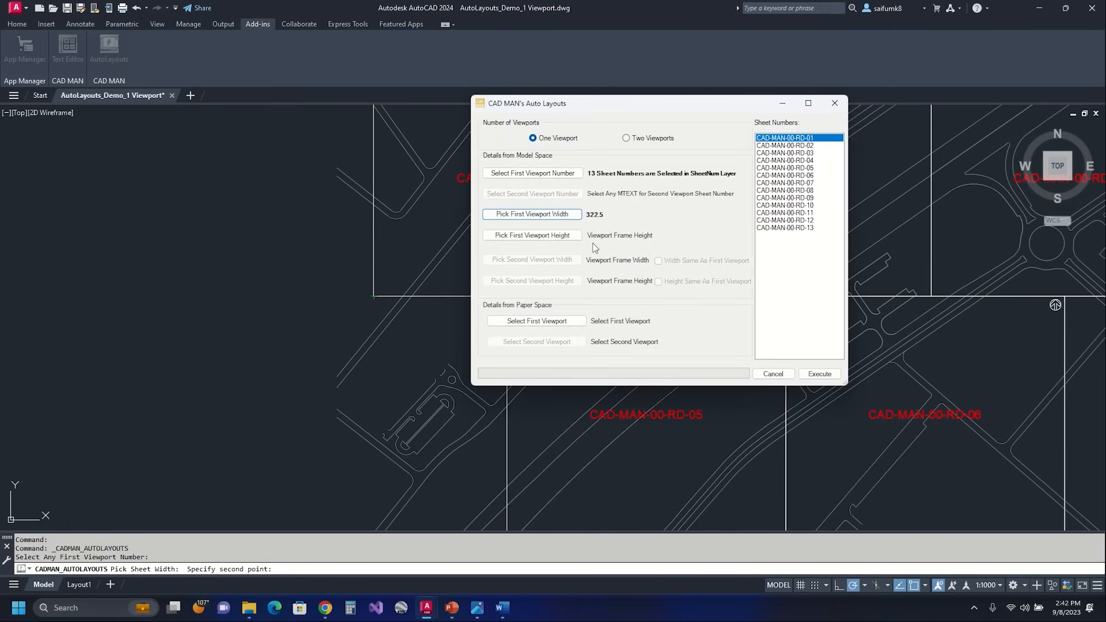
- Define the first viewport's height by picking the upper-left and lower-left corners of the CAD-MAN-00-RD-01 frame
left_click(532, 235)
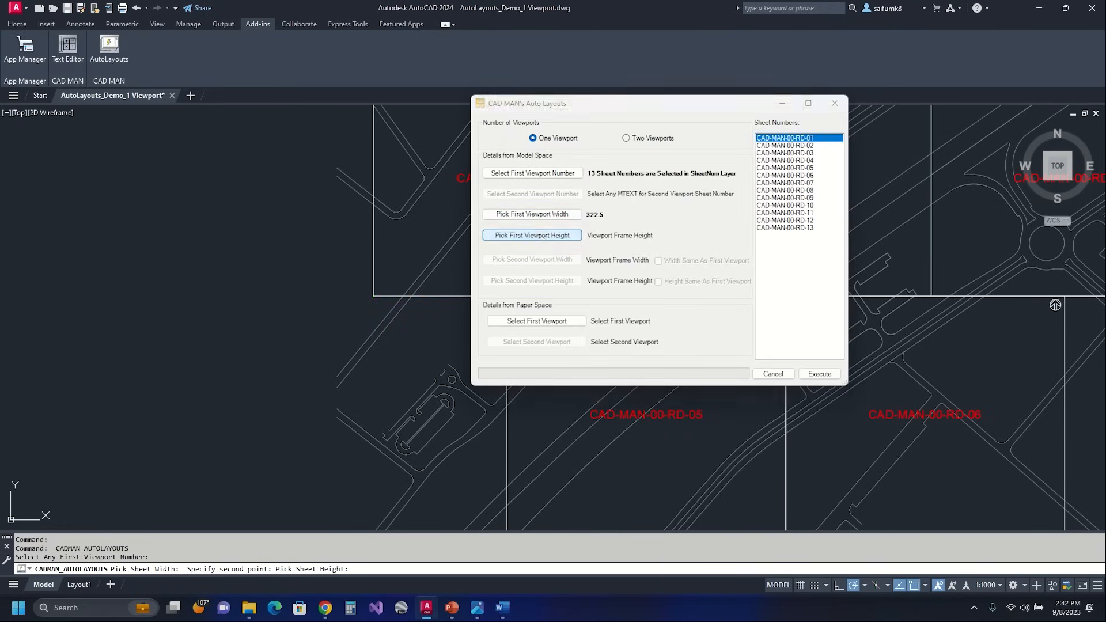
middle_click_drag(432, 271, 487, 303)
left_click(428, 143)
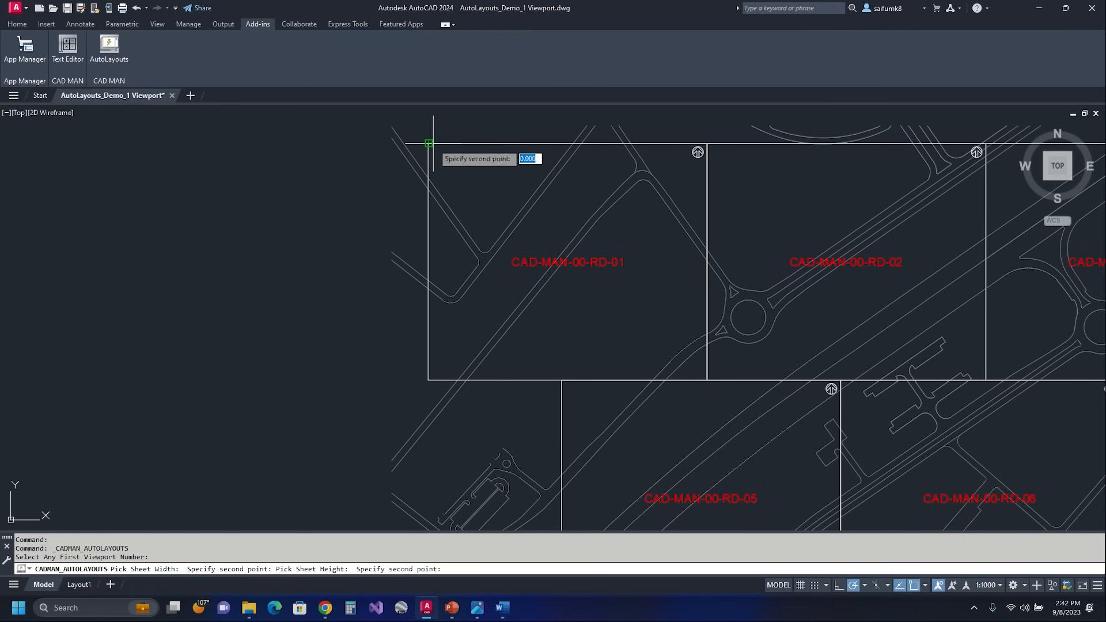
left_click(428, 380)
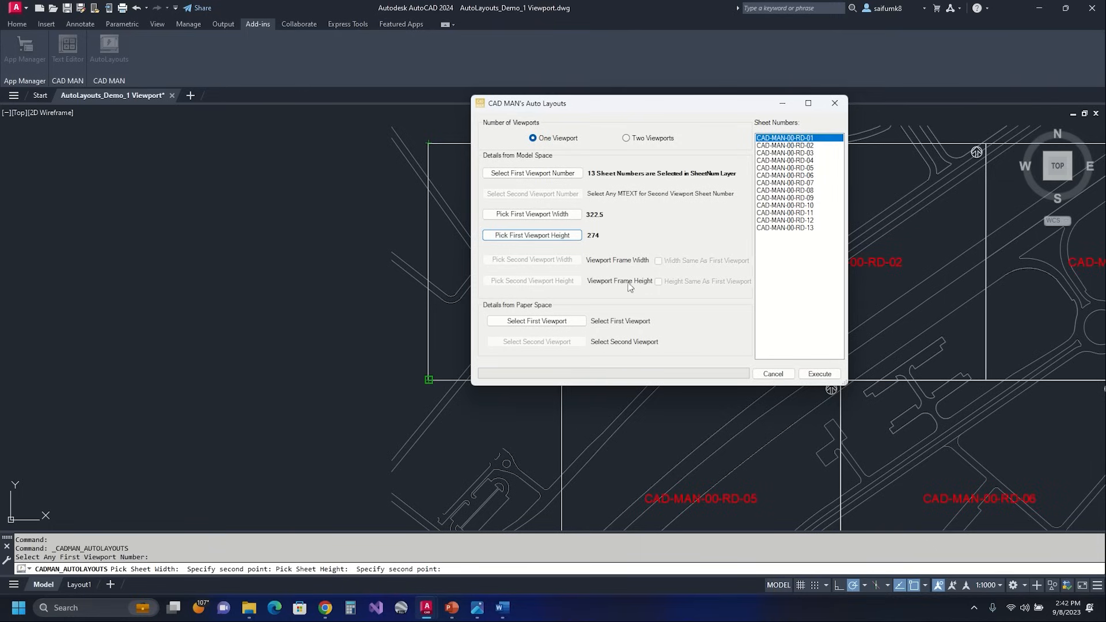
- Select the Layout1 viewport as the first viewport and execute the automatic layout creation
left_click(528, 322)
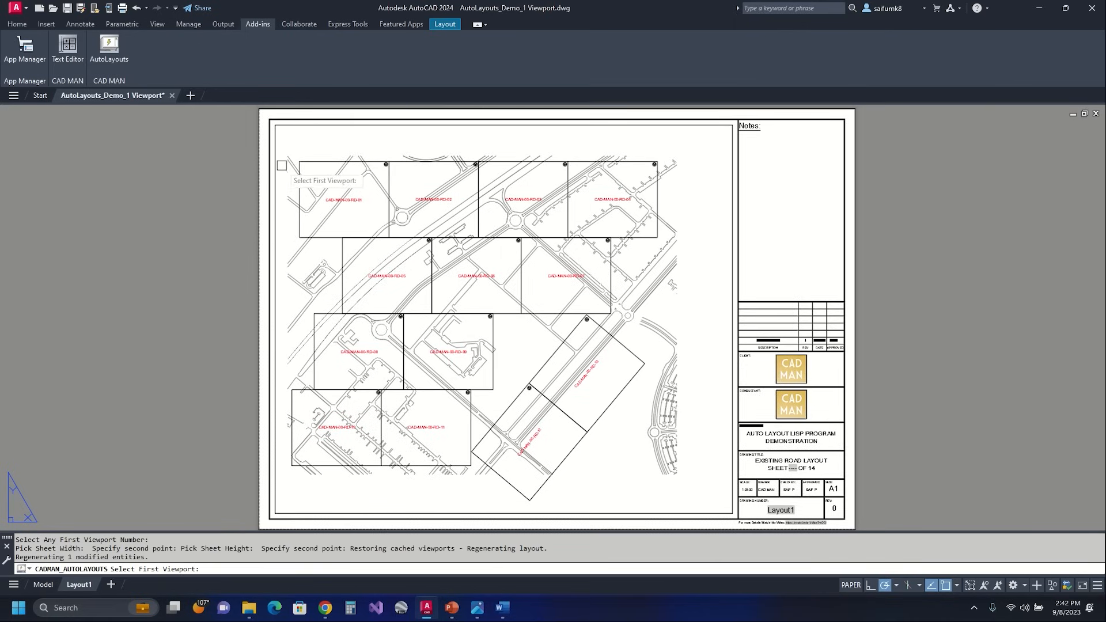
left_click(280, 149)
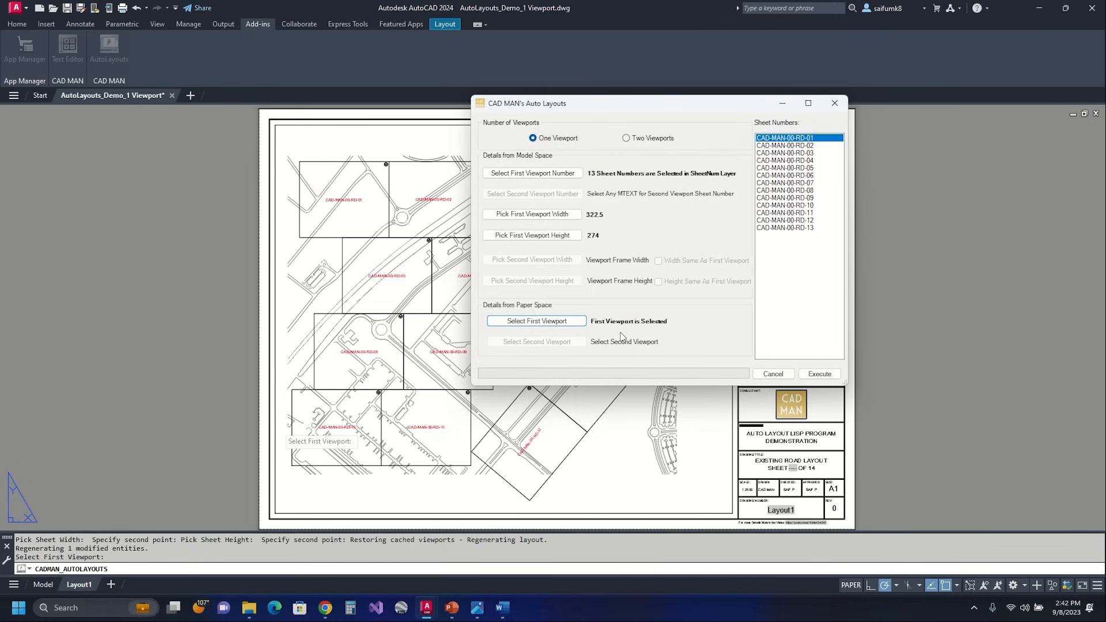
left_click(820, 375)
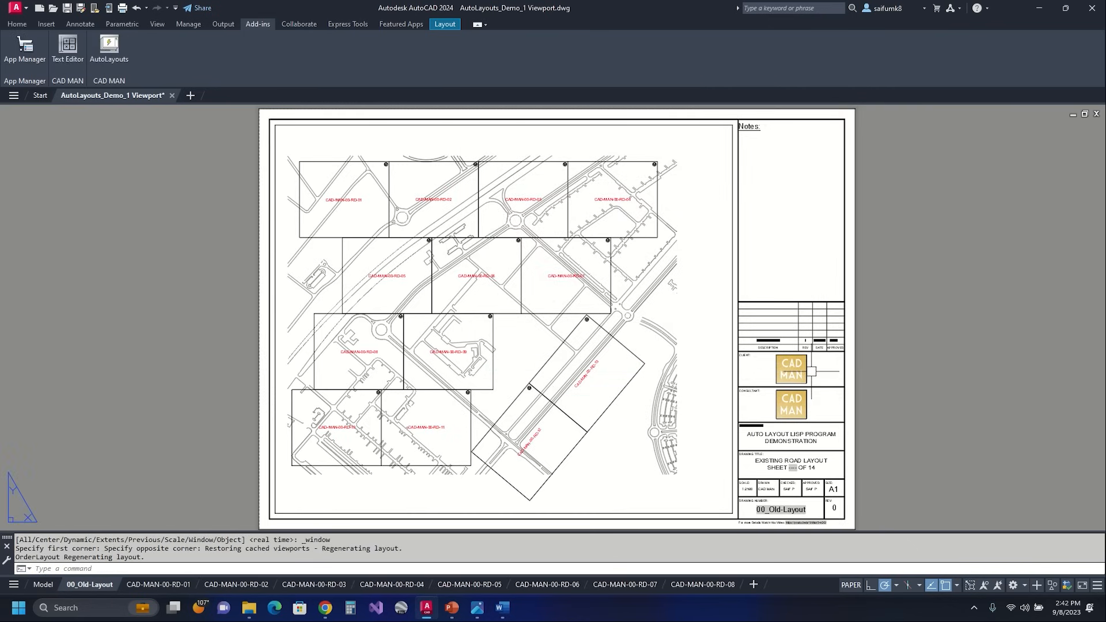
- Check the generated layouts CAD-MAN-00-RD-01, 02, 04 and 08
left_click(158, 585)
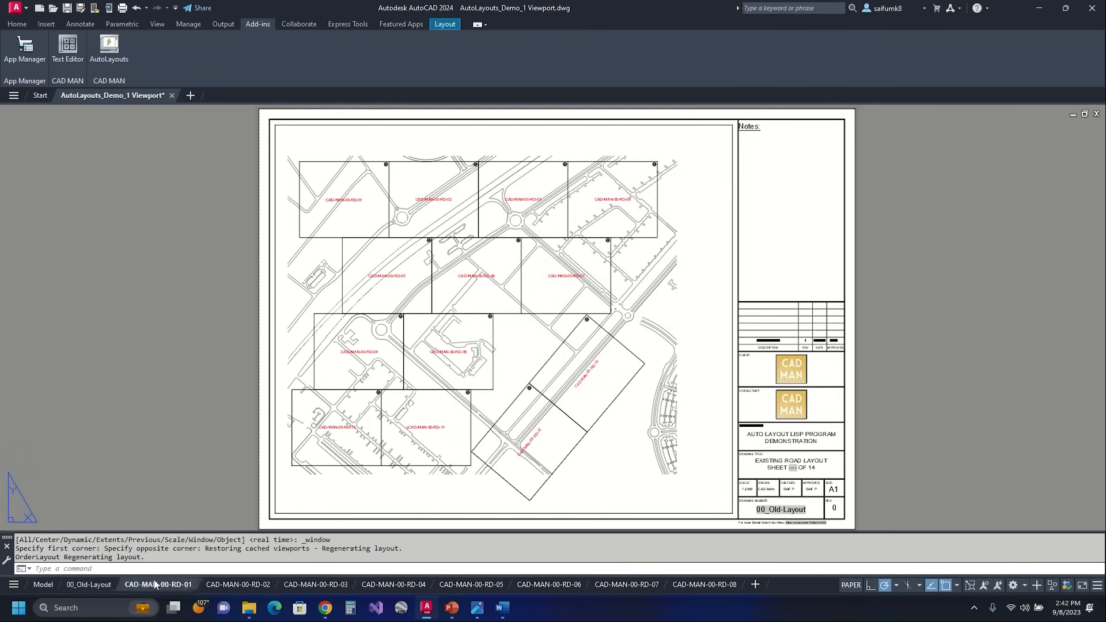
left_click(223, 583)
left_click(401, 584)
left_click(731, 585)
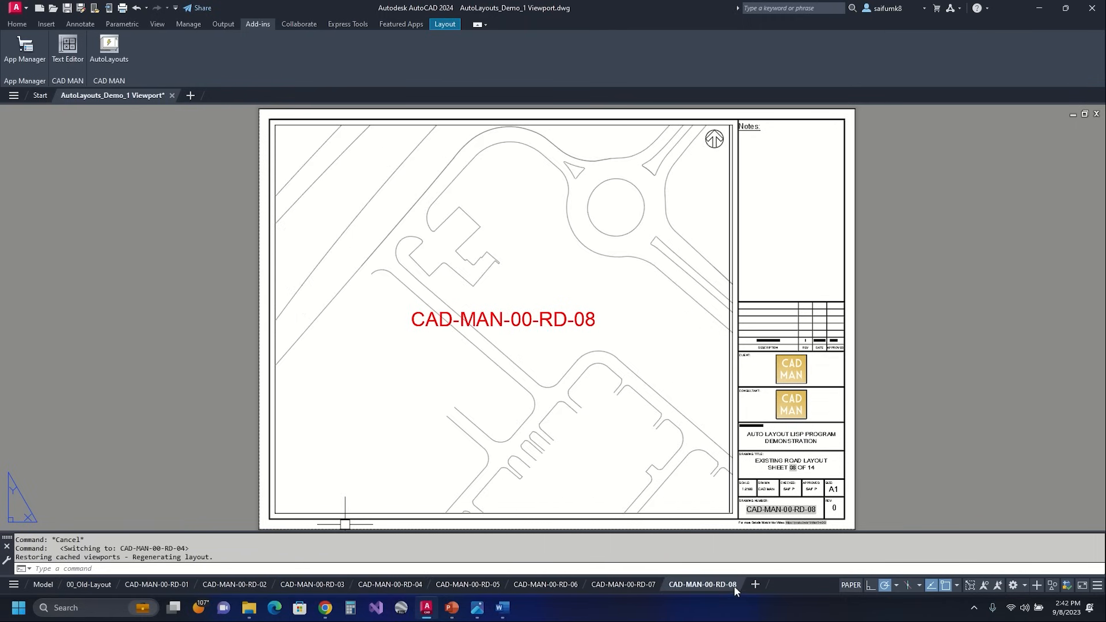
- Compare the rotated CAD-MAN-00-RD-12 and CAD-MAN-00-RD-13 frames in model space with their generated layouts
left_click(14, 585)
left_click(47, 590)
left_click(41, 587)
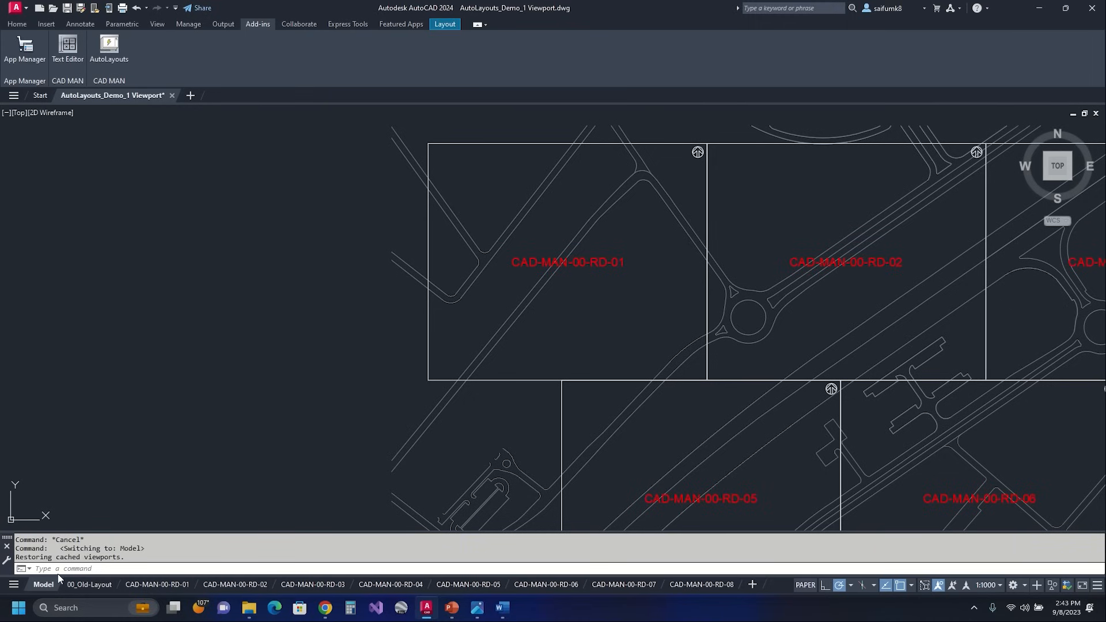
scroll(662, 315, "down", 6)
middle_click_drag(820, 410, 748, 358)
scroll(637, 351, "up", 4)
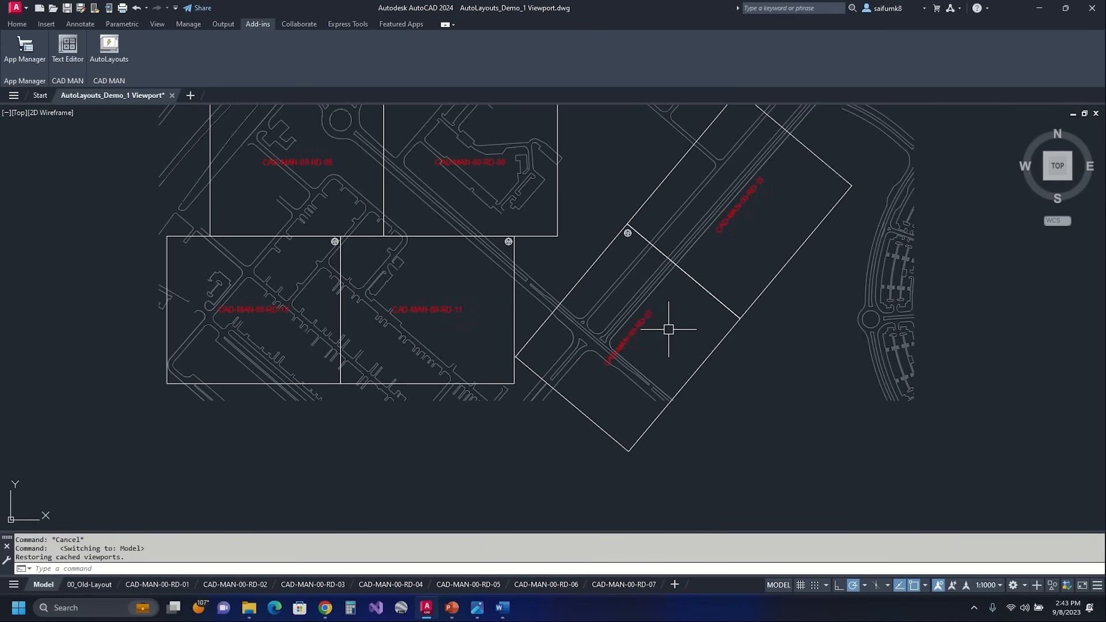
middle_click_drag(667, 326, 548, 383)
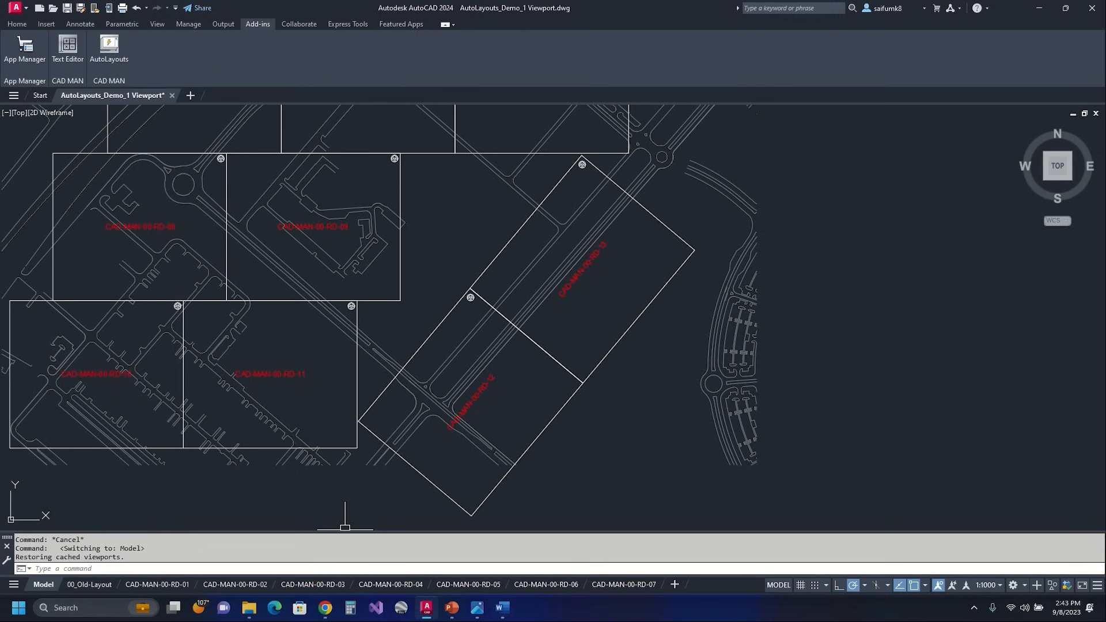
left_click(14, 585)
left_click(72, 567)
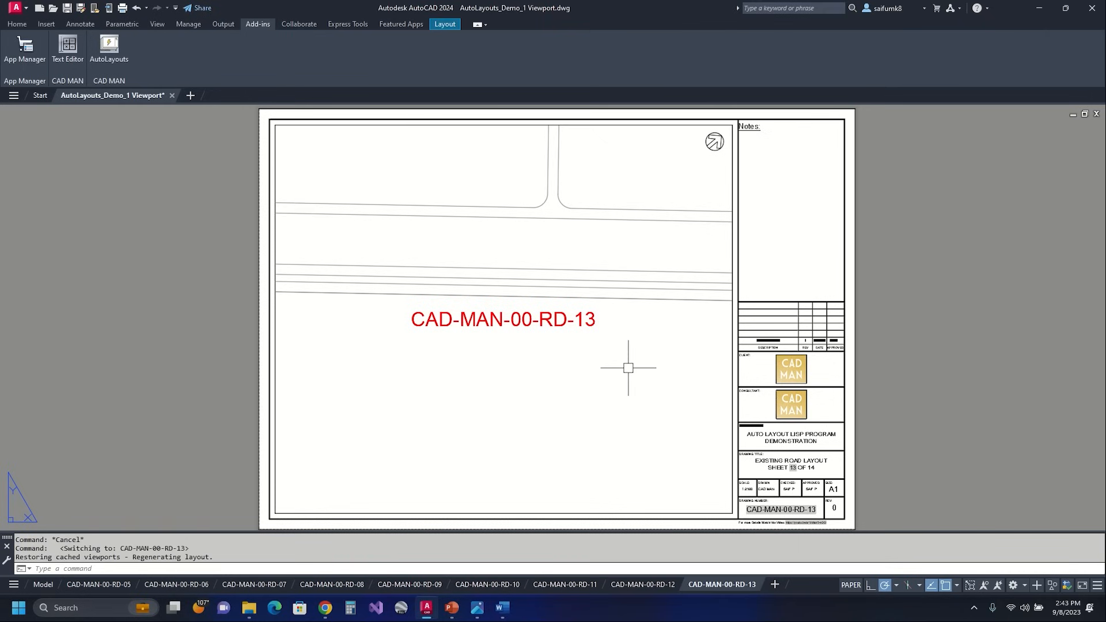
key("ctrl+Page_Up")
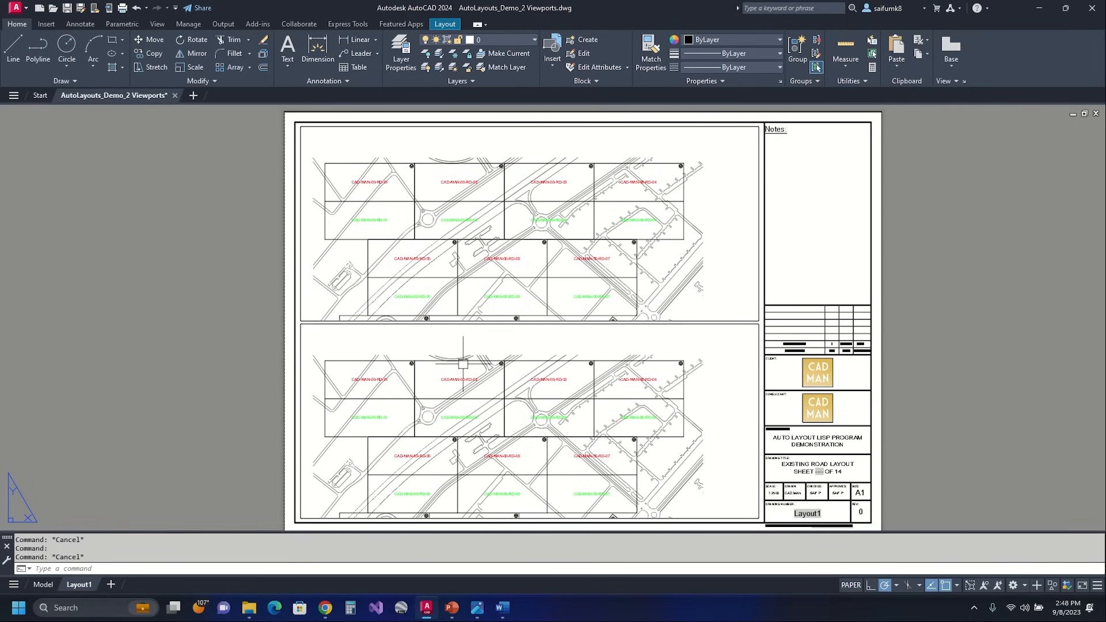
- Examine the upper and lower viewports on Layout1 of the AutoLayouts_Demo_2 Viewports drawing
middle_click_drag(462, 364, 433, 361)
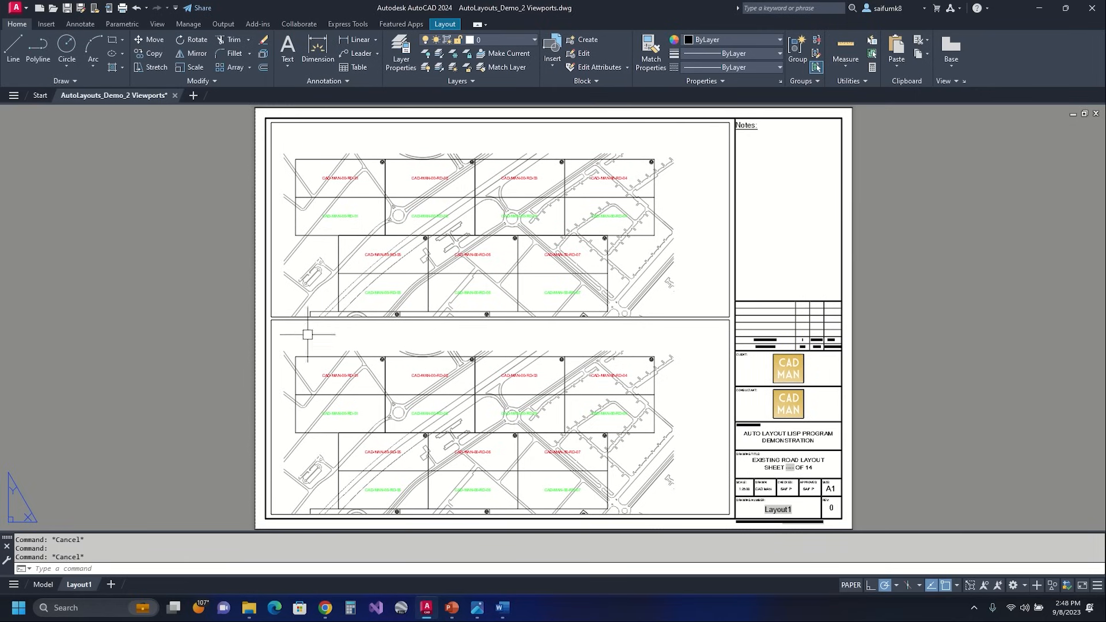
left_click(271, 270)
key("Escape")
left_click(271, 340)
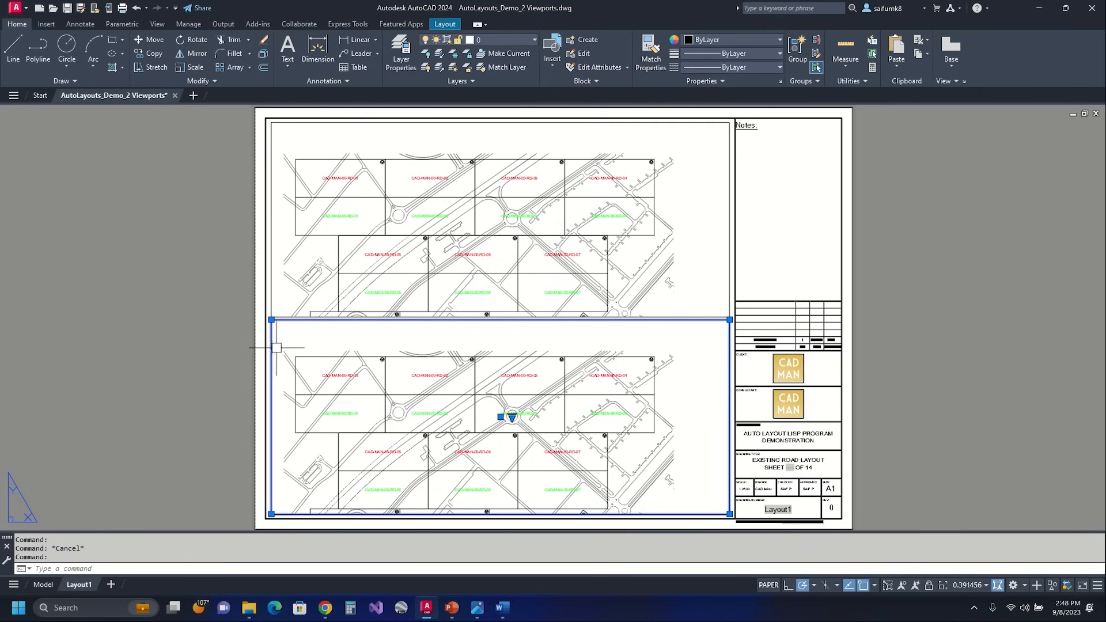
key("Escape")
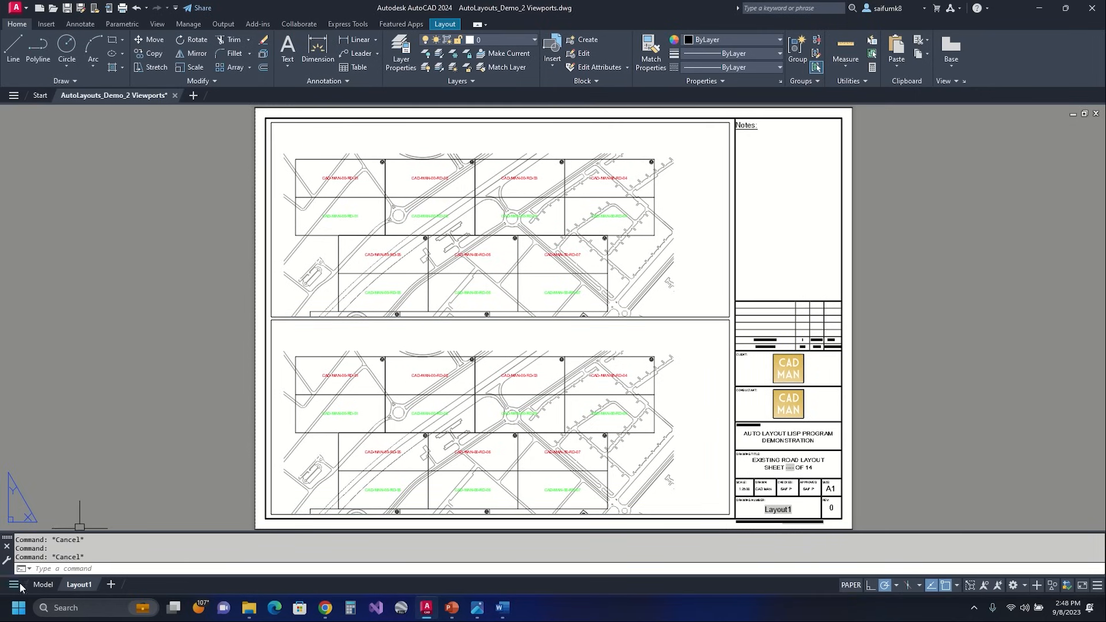
- Inspect the red and green sheet numbers inside the CAD-MAN-00-RD-01 frame in model space
left_click(43, 585)
middle_click_drag(494, 292, 465, 240)
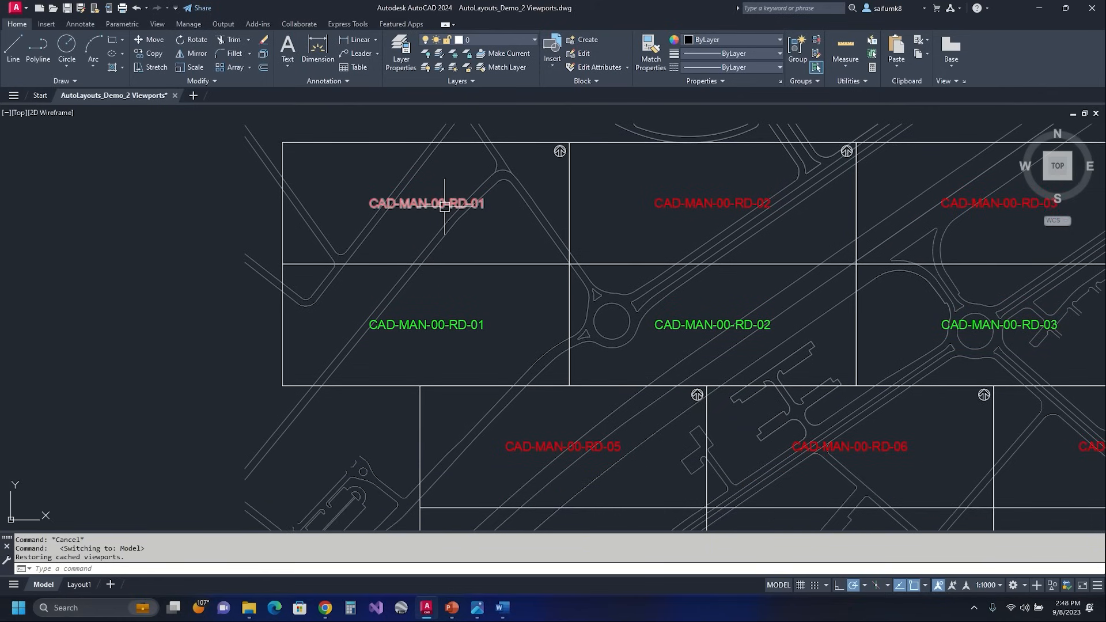
middle_click_drag(333, 165, 365, 175)
left_click(365, 175)
left_click(574, 371)
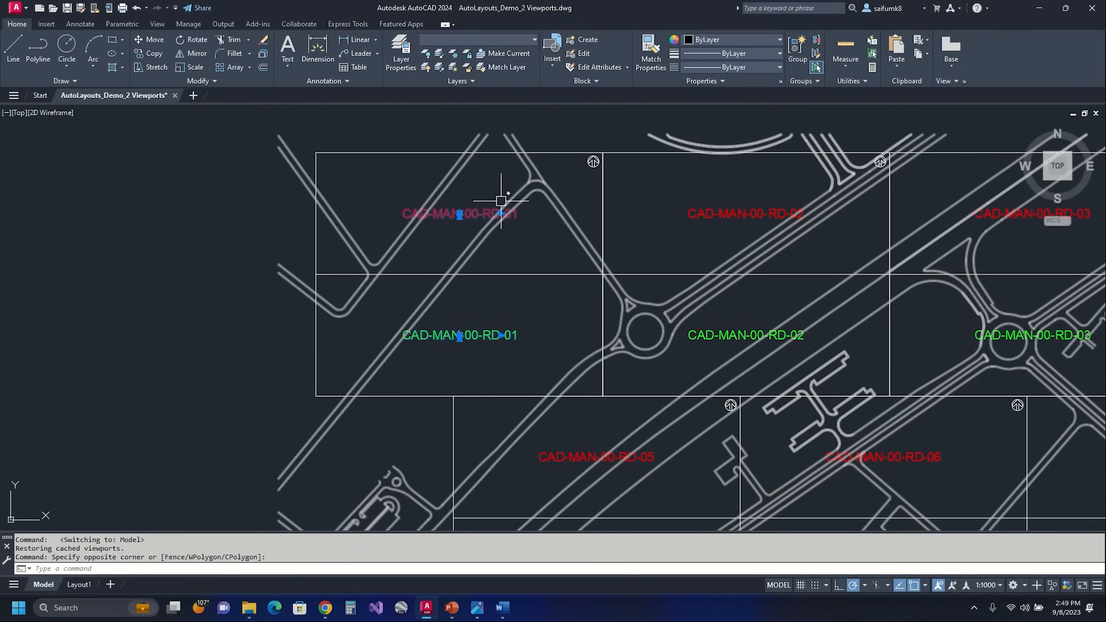
key("Escape")
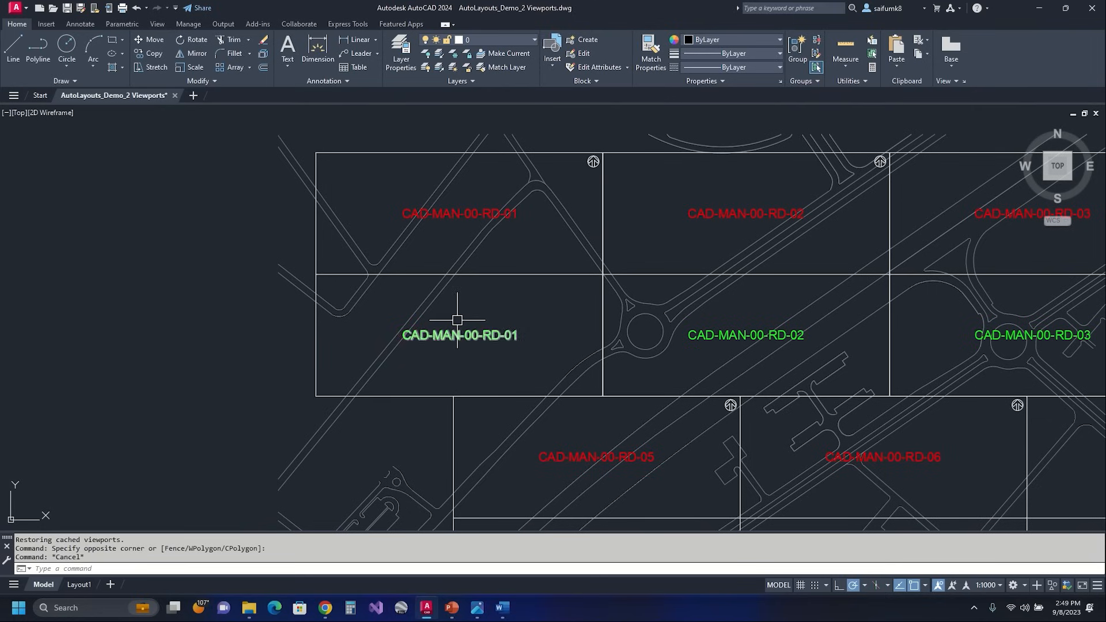
- Check the layer of the red first-viewport sheet numbers by selecting all texts similar to the red CAD-MAN-00-RD-01, then clear the selection
middle_click_drag(439, 240, 433, 253)
left_click(463, 225)
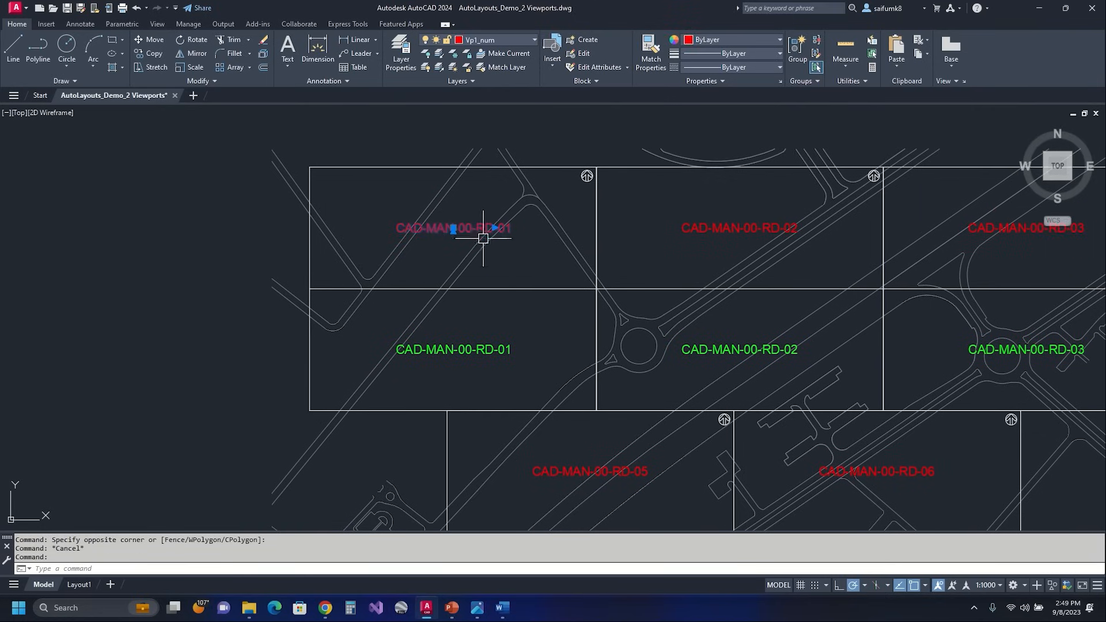
right_click(487, 203)
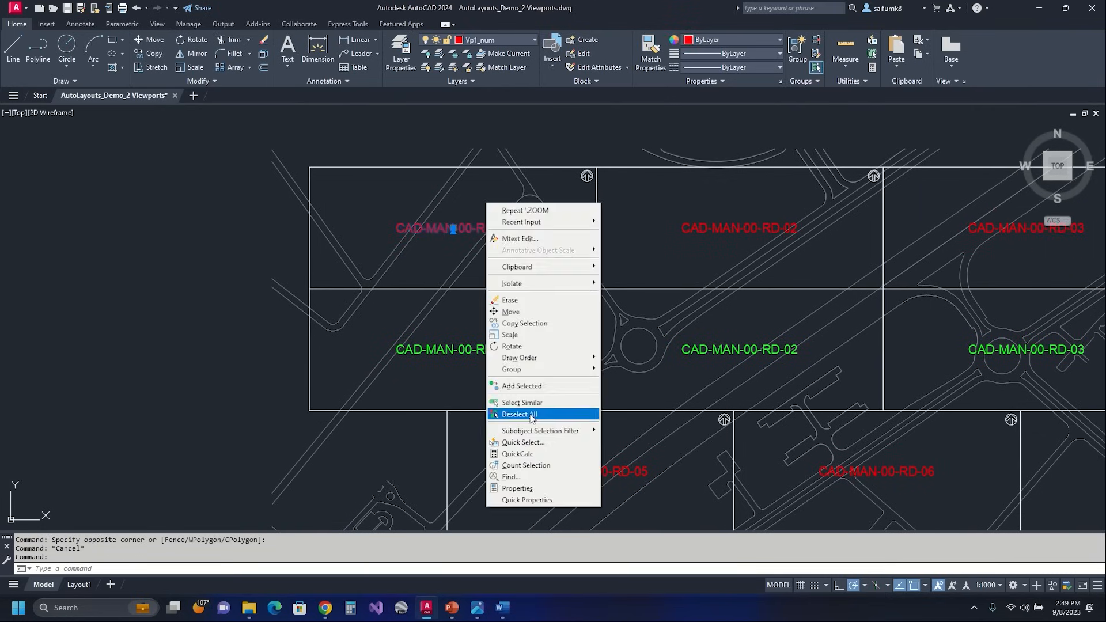
left_click(537, 403)
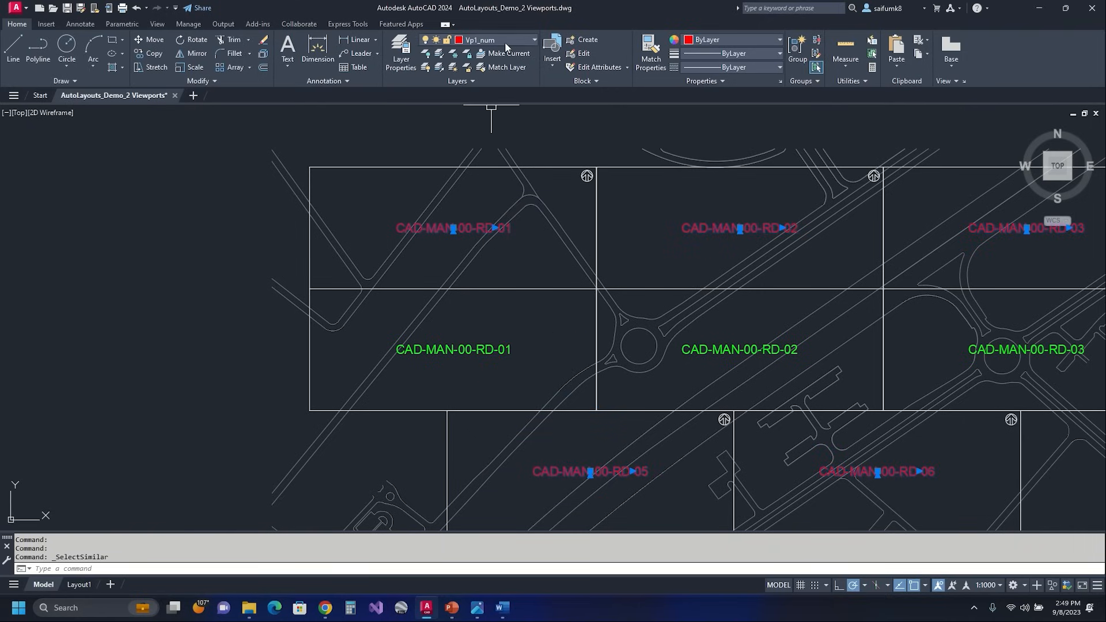
middle_click_drag(836, 295, 684, 286)
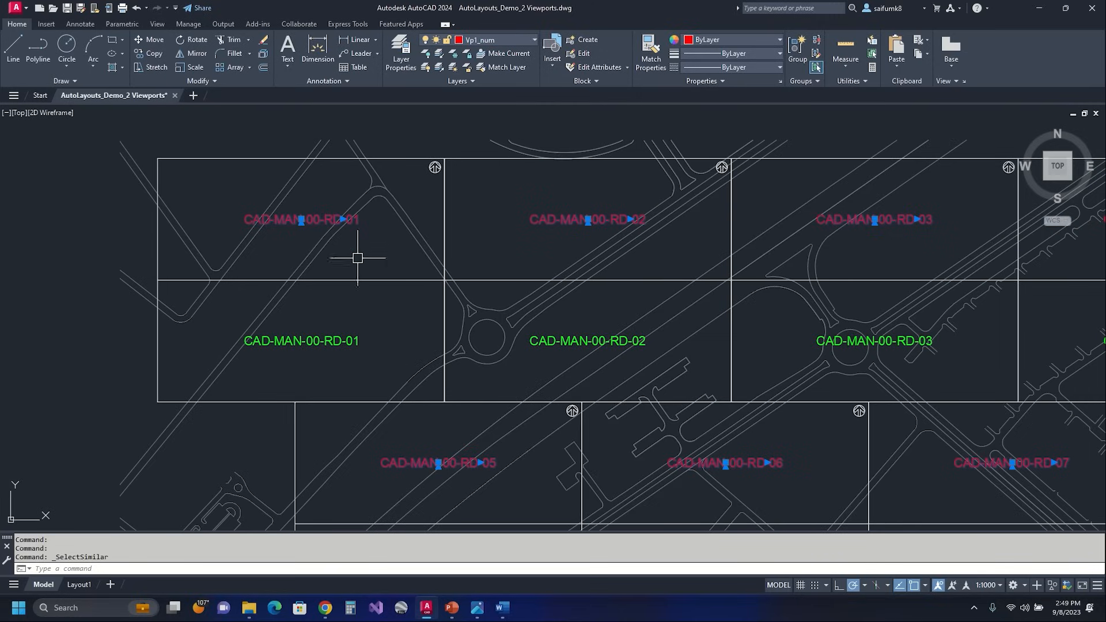
scroll(553, 245, "down", 4)
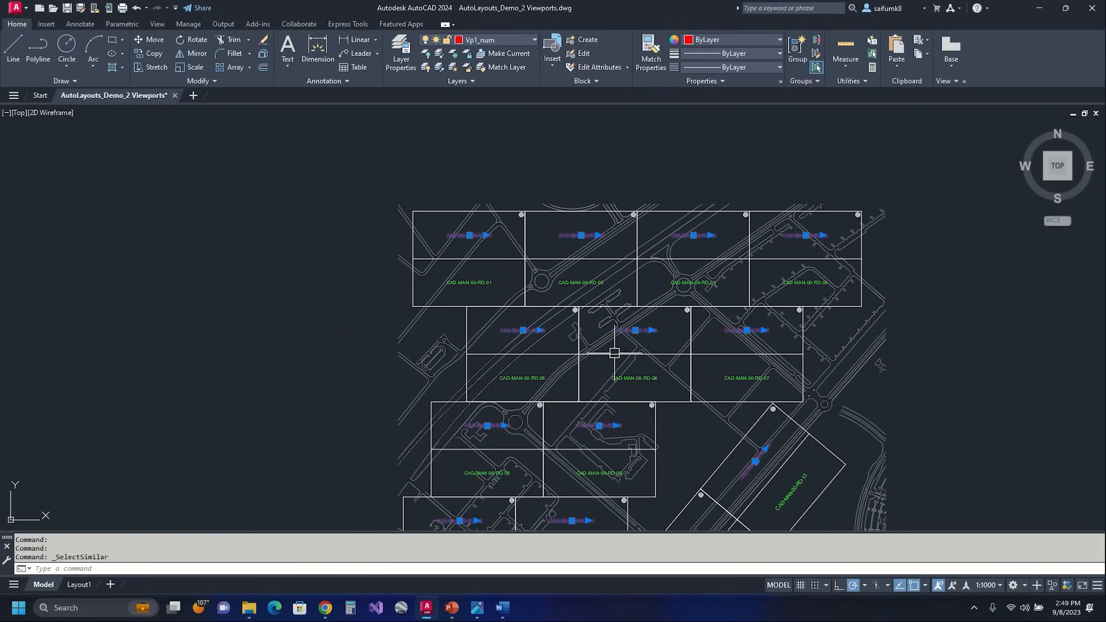
middle_click_drag(612, 353, 624, 246)
mouse_move(521, 254)
middle_mouse_down()
mouse_move(503, 250)
mouse_move(486, 335)
middle_mouse_up()
scroll(459, 230, "up", 4)
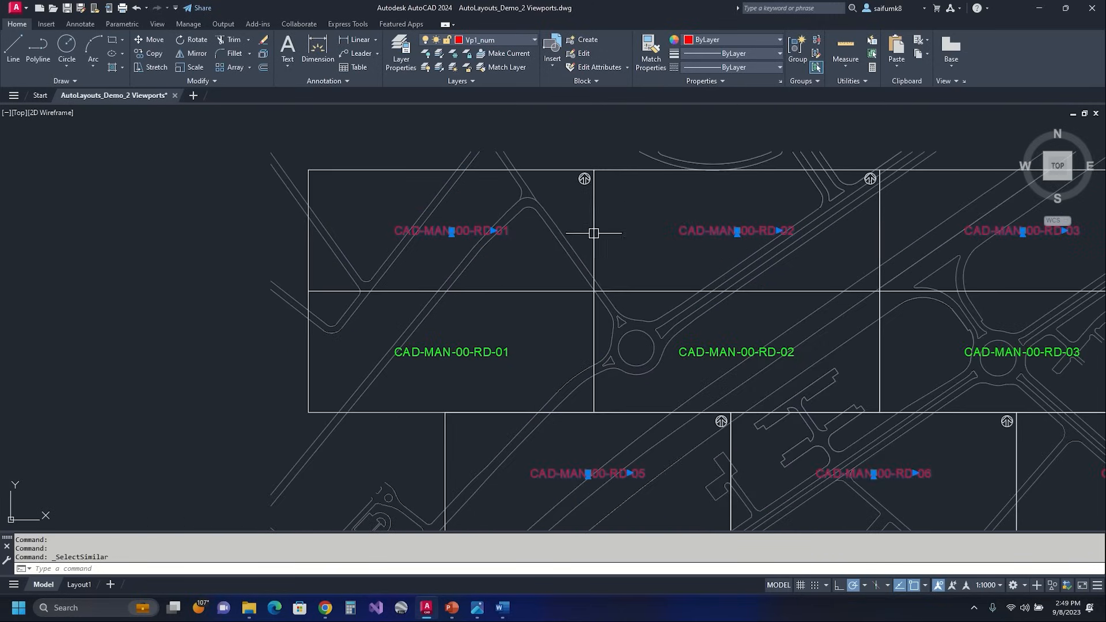
key("Escape")
- Check the layer of the green second-viewport sheet numbers by selecting all texts similar to the green CAD-MAN-00-RD-01, then clear the selection
left_click(493, 350)
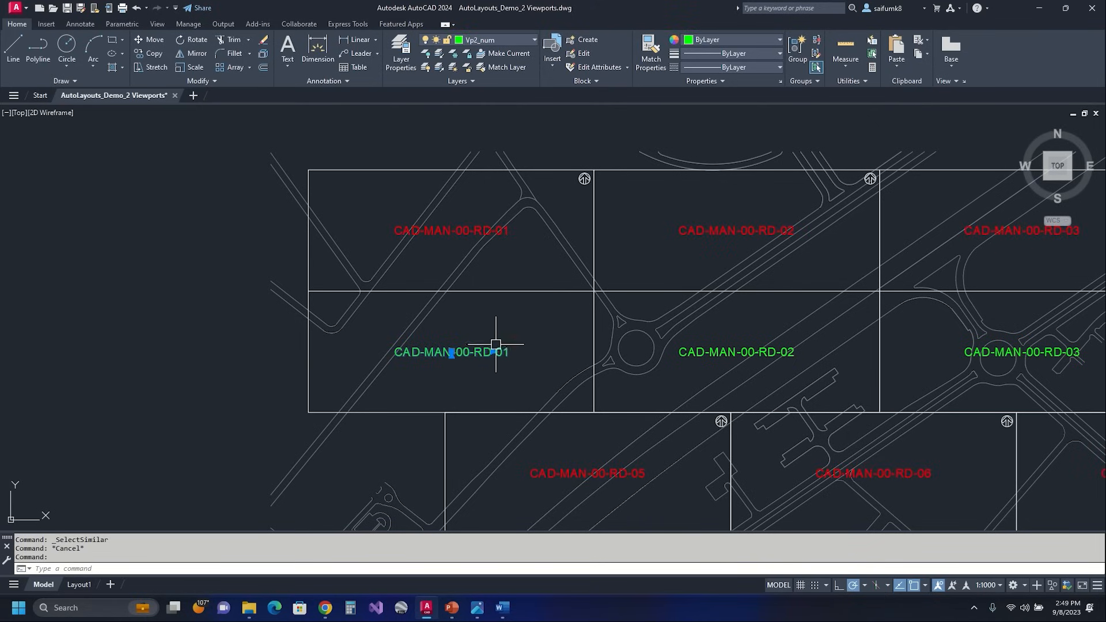
right_click(498, 319)
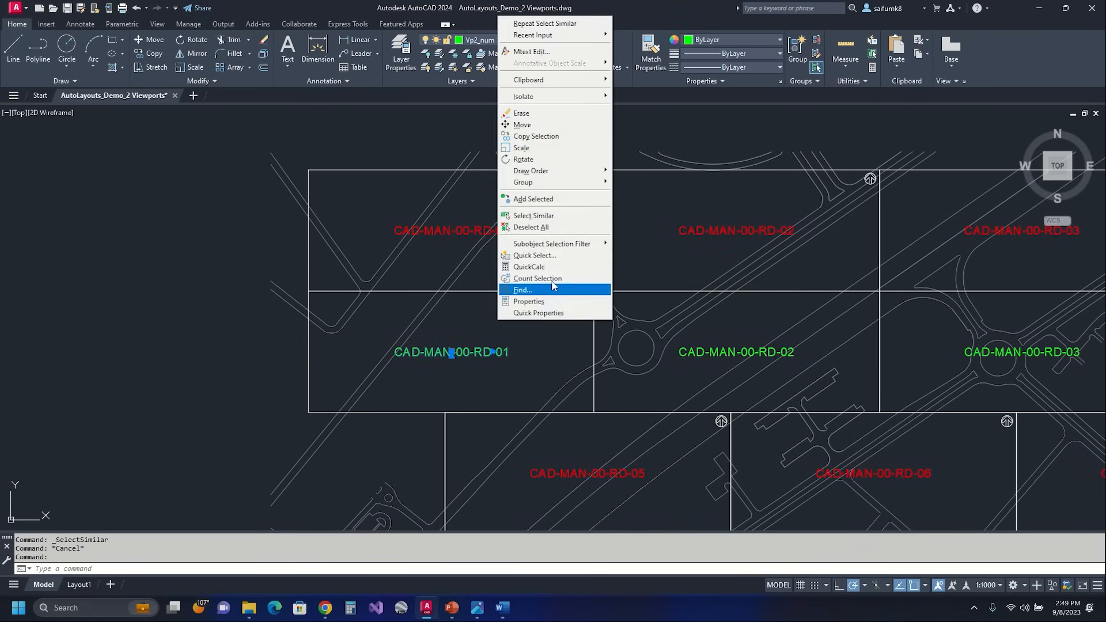
left_click(548, 216)
scroll(567, 244, "down", 4)
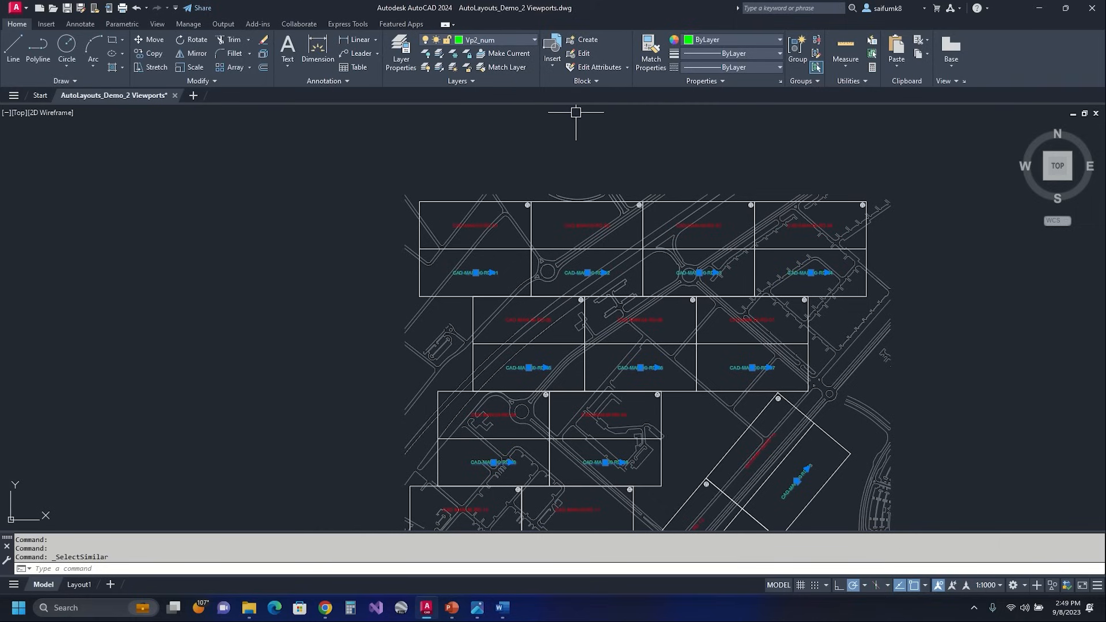
key("Escape")
scroll(501, 222, "up", 4)
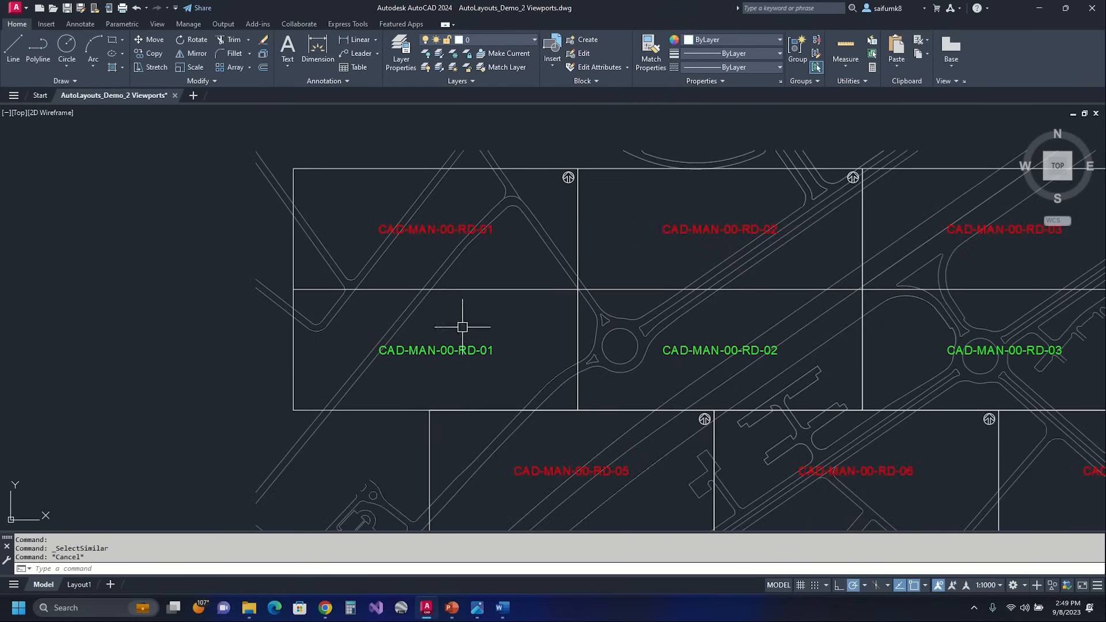
- Start AutoLayouts for two viewports and use the red CAD-MAN-00-RD-02 text as the first viewport number
left_click(251, 25)
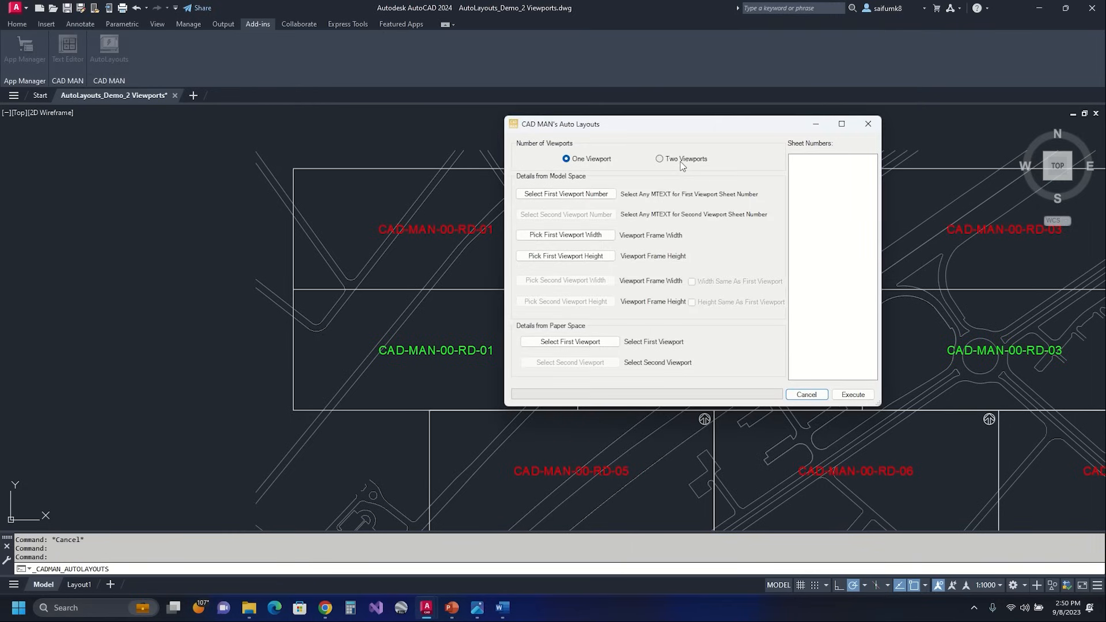
left_click(682, 164)
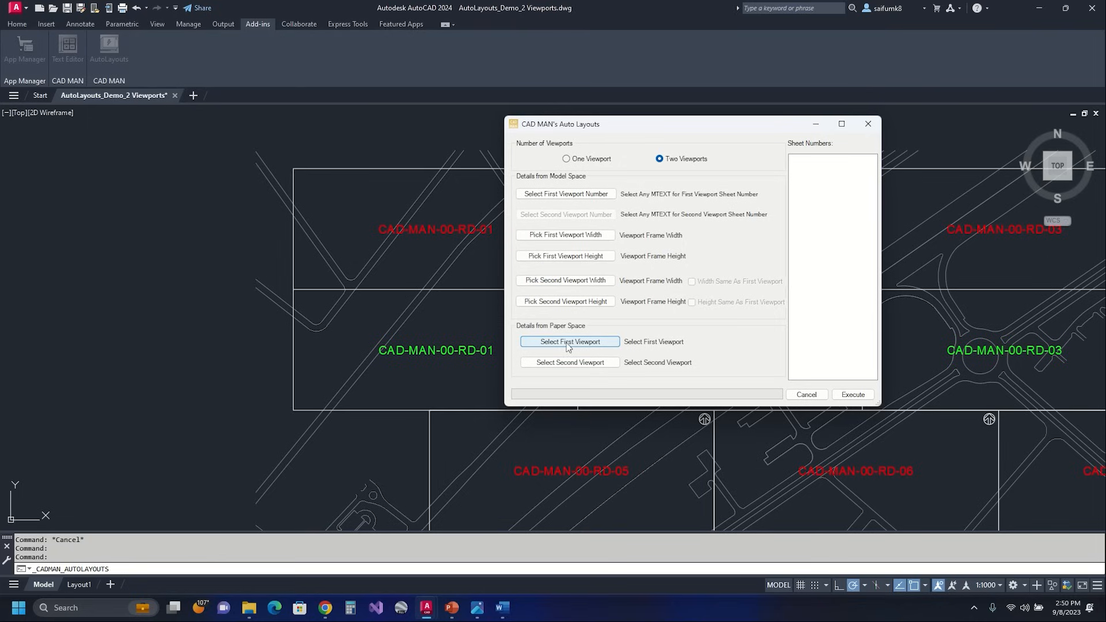
left_click(564, 196)
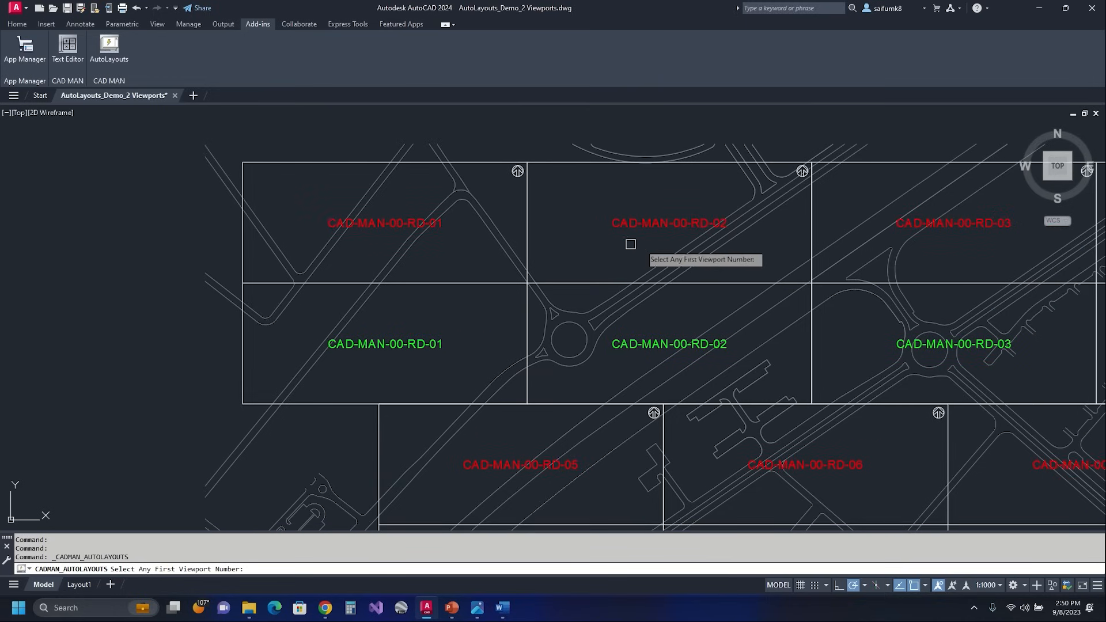
middle_click_drag(632, 244, 538, 242)
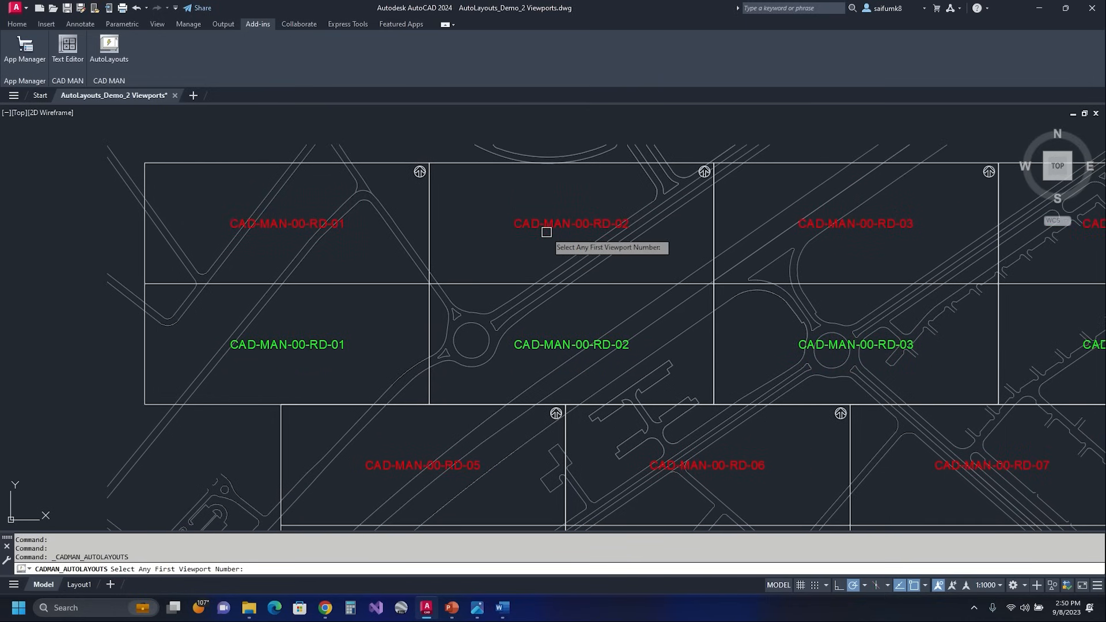
left_click(553, 223)
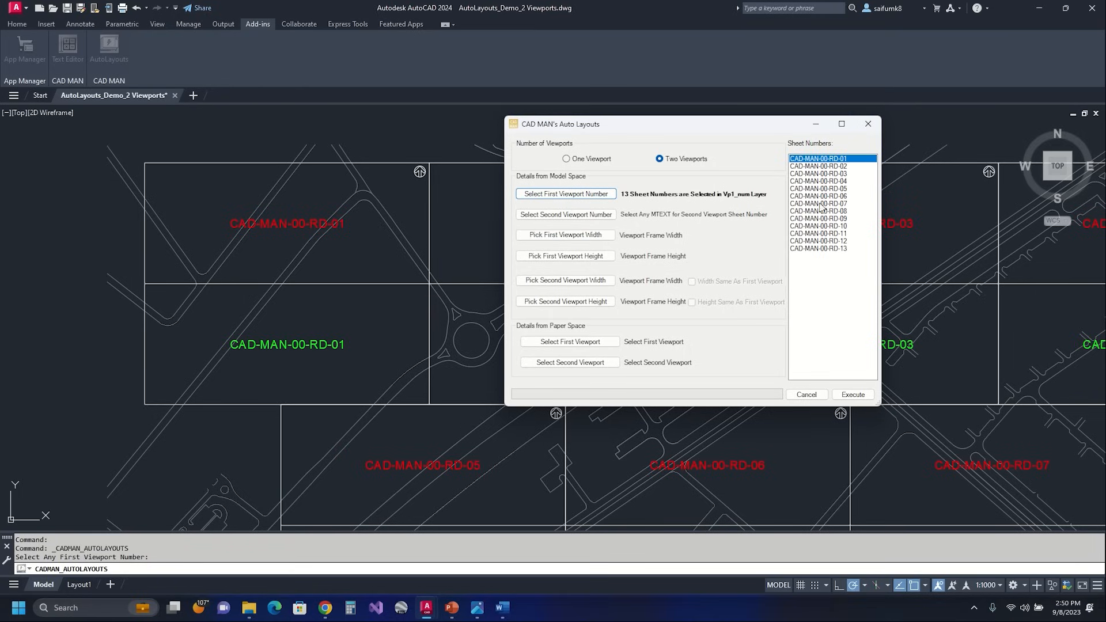
- Use the green CAD-MAN-00-RD-04 text as the second viewport number
left_click(544, 217)
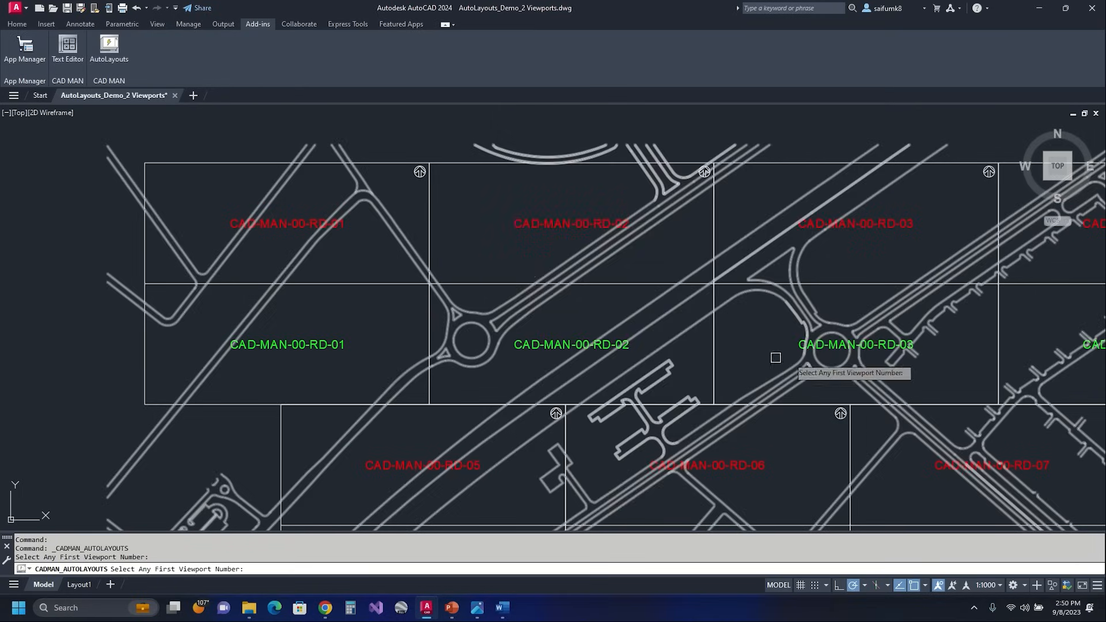
middle_click_drag(811, 339, 622, 267)
middle_click_drag(934, 279, 870, 277)
left_click(871, 262)
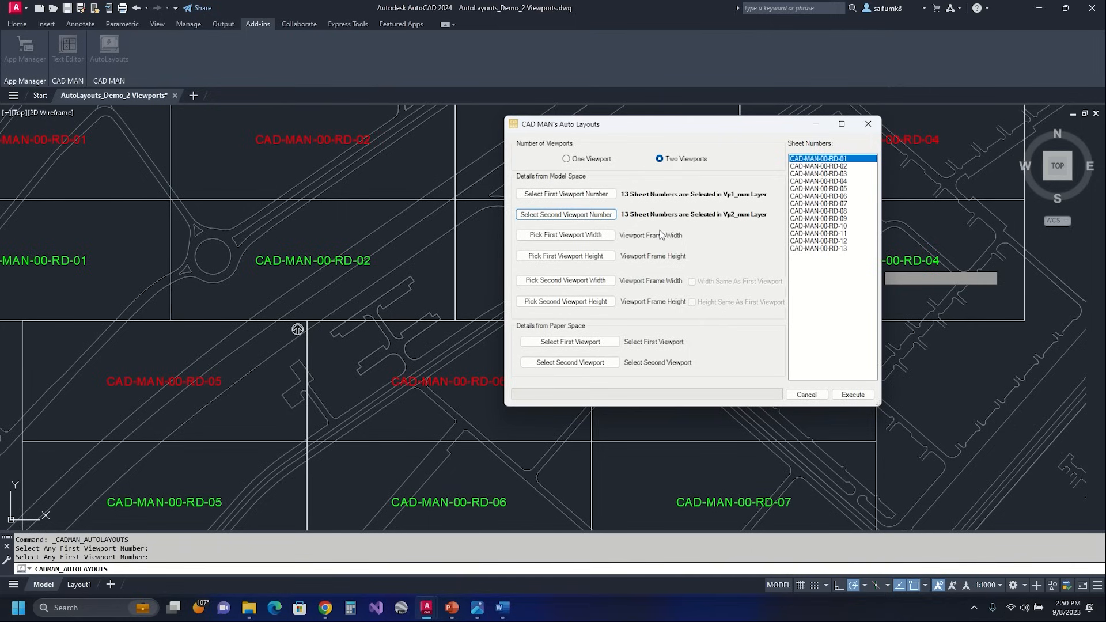
- Define the first viewport's width by picking both ends of the lower edge of the green CAD-MAN-00-RD-01 frame
left_click(556, 236)
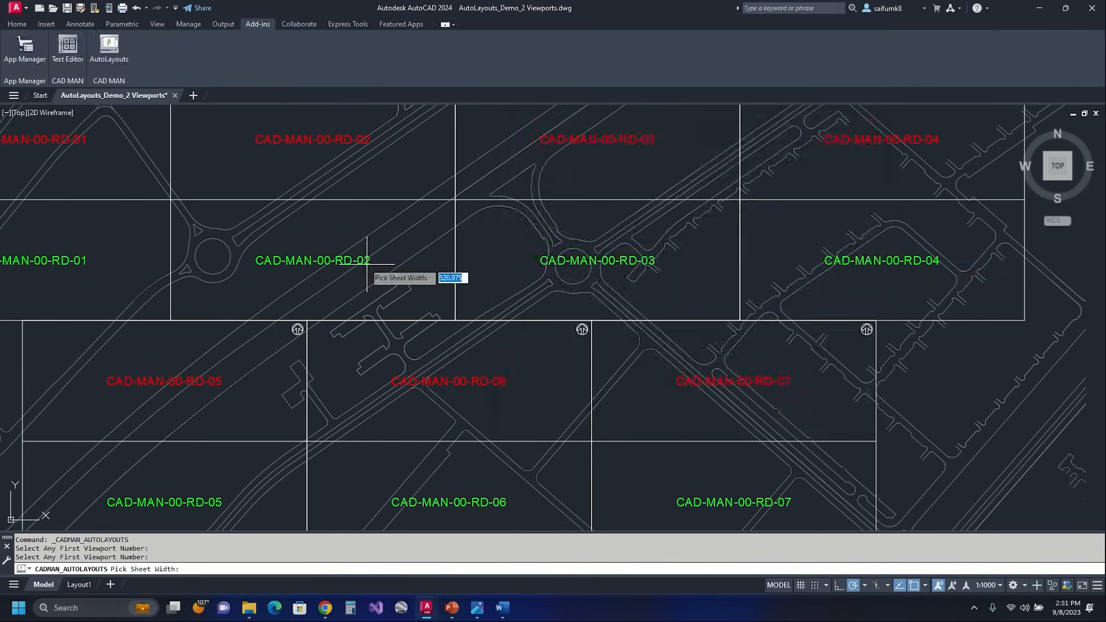
middle_click_drag(365, 257, 566, 303)
mouse_move(400, 325)
middle_mouse_down()
mouse_move(454, 260)
mouse_move(530, 241)
middle_mouse_up()
left_click(220, 281)
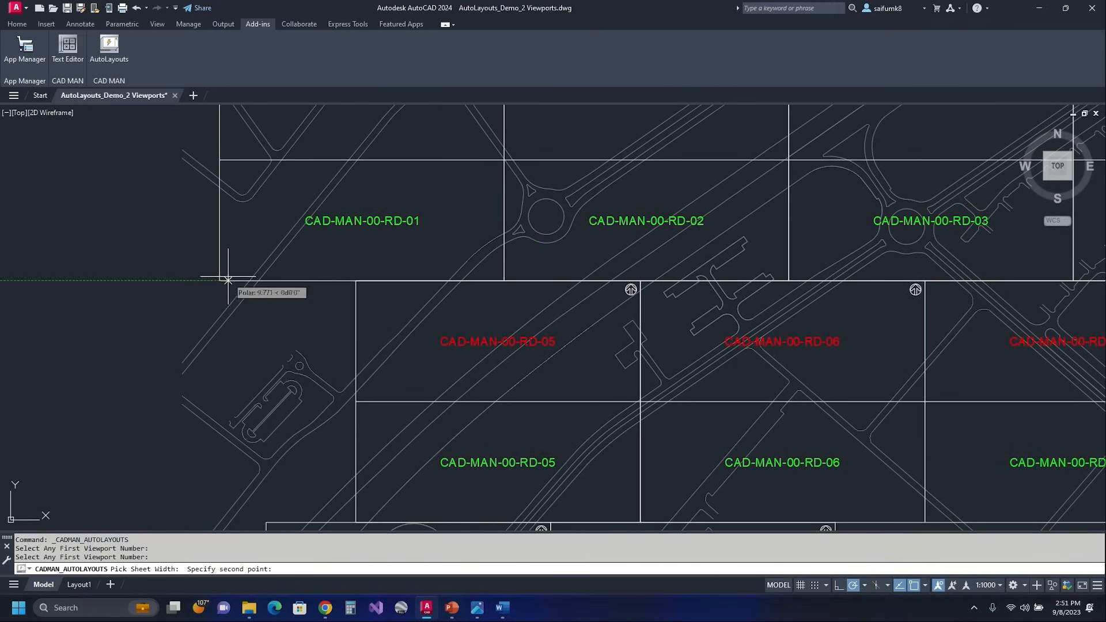
left_click(505, 280)
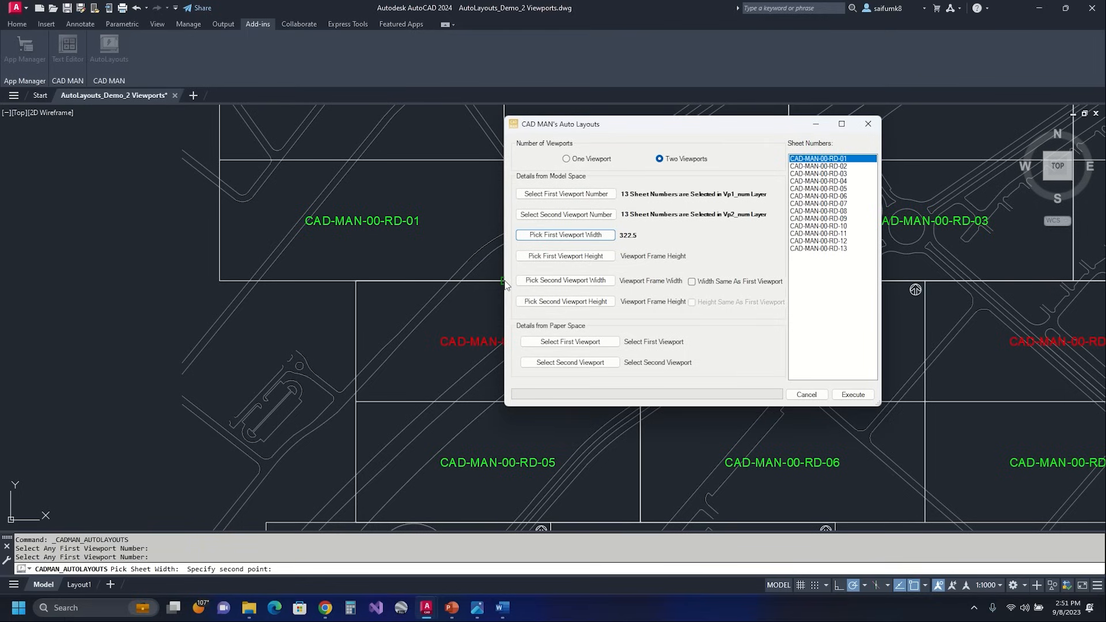
- Define the first viewport's height by picking the upper-left and lower-left corners of the red CAD-MAN-00-RD-01 frame
left_click(579, 256)
mouse_move(340, 236)
middle_mouse_down()
mouse_move(385, 261)
mouse_move(526, 387)
middle_mouse_up()
left_click(418, 222)
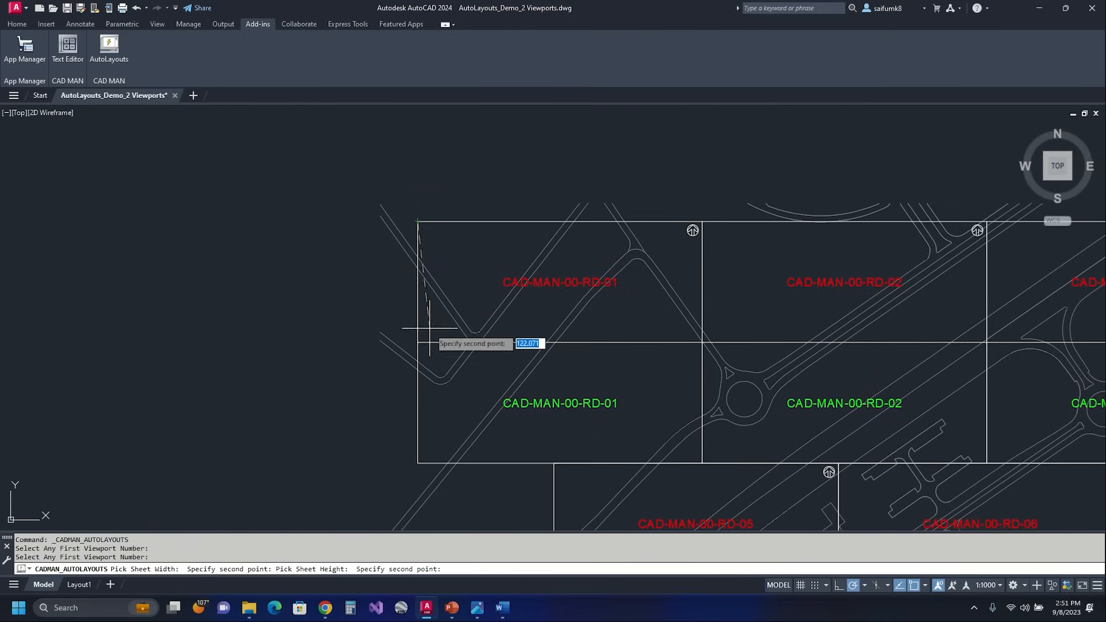
left_click(418, 342)
- Set the second viewport's width and height to be the same as the first viewport's
left_click_drag(686, 130, 595, 101)
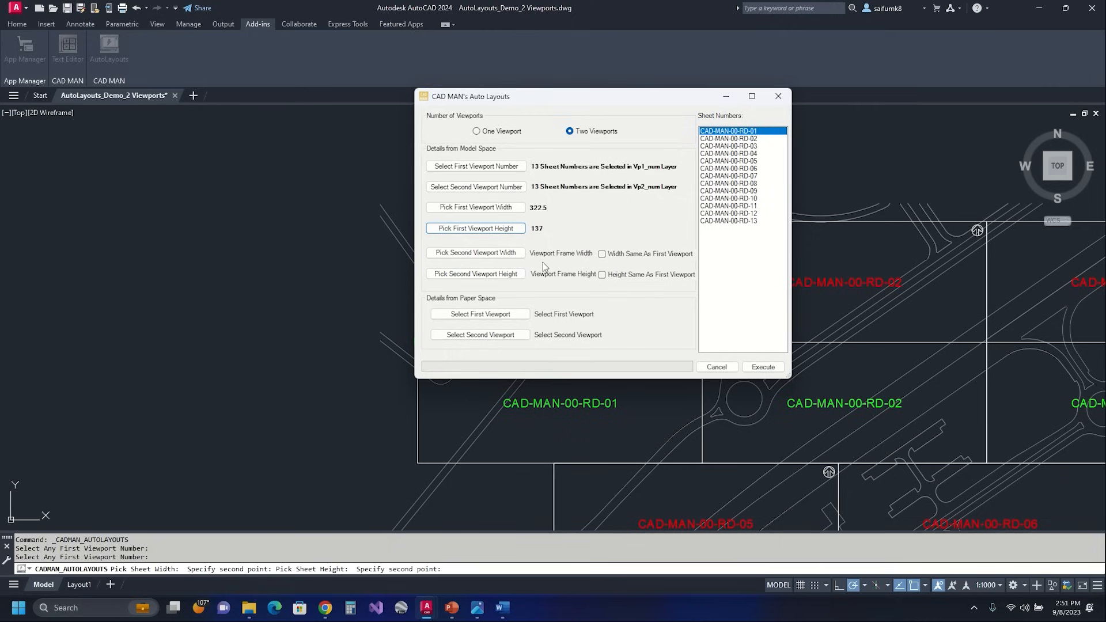
left_click(602, 254)
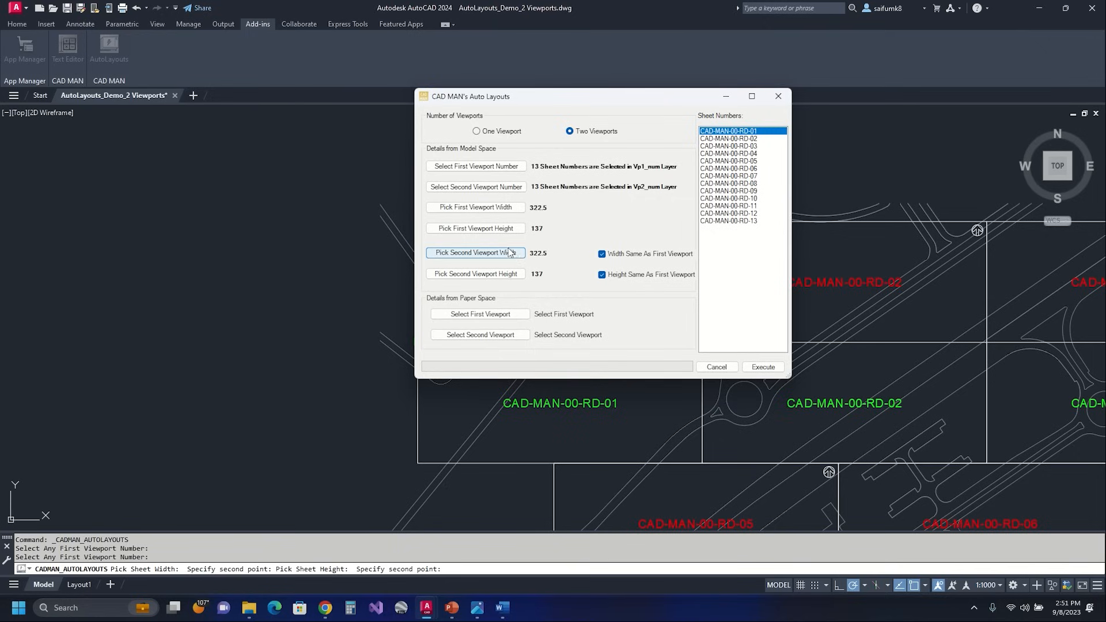
- Assign Layout1's upper viewport as the first and its lower viewport as the second, and generate the sheet layouts
left_click(485, 317)
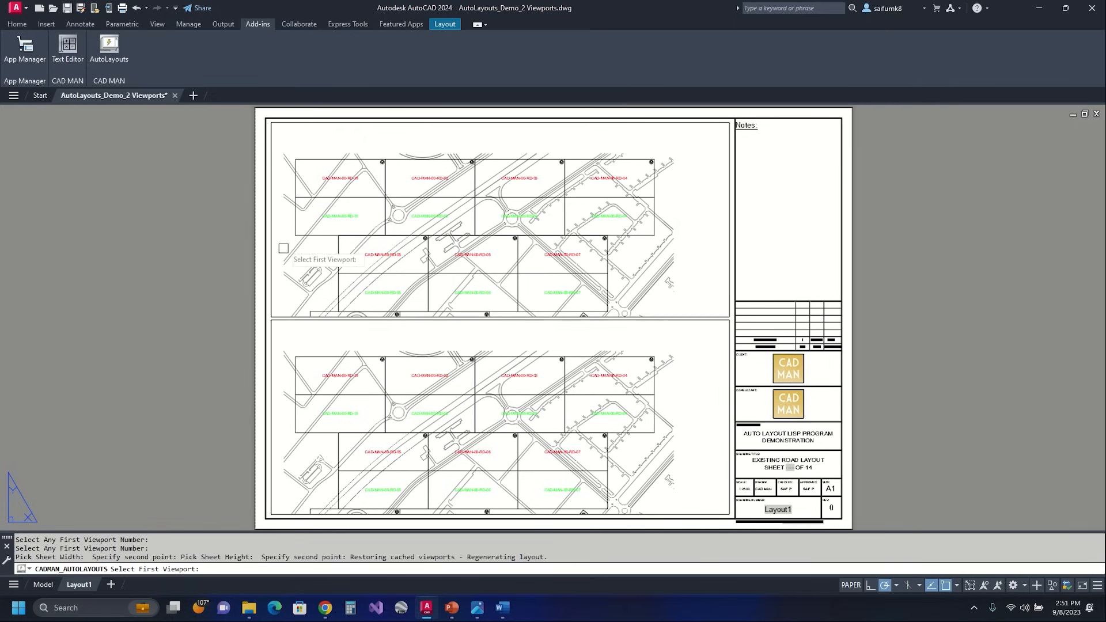
left_click(273, 144)
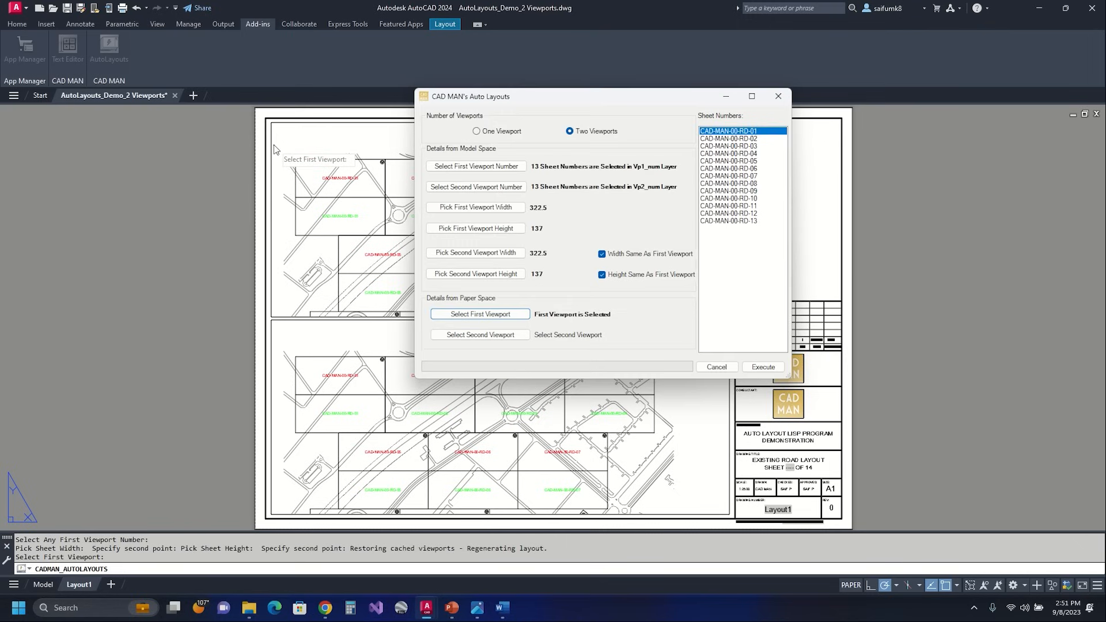
left_click(481, 334)
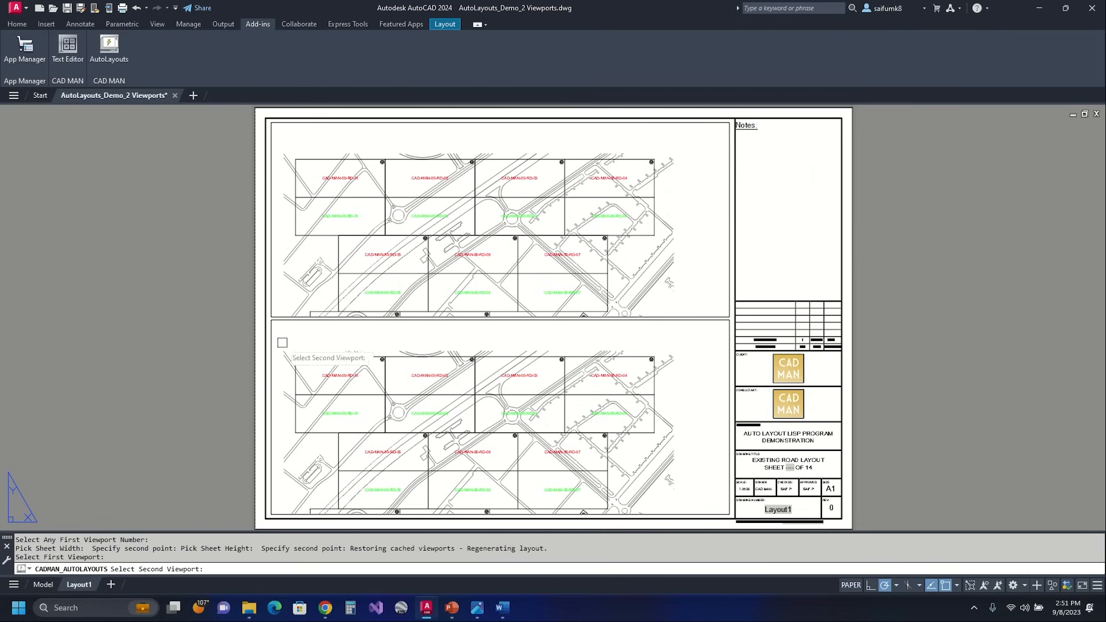
left_click(272, 333)
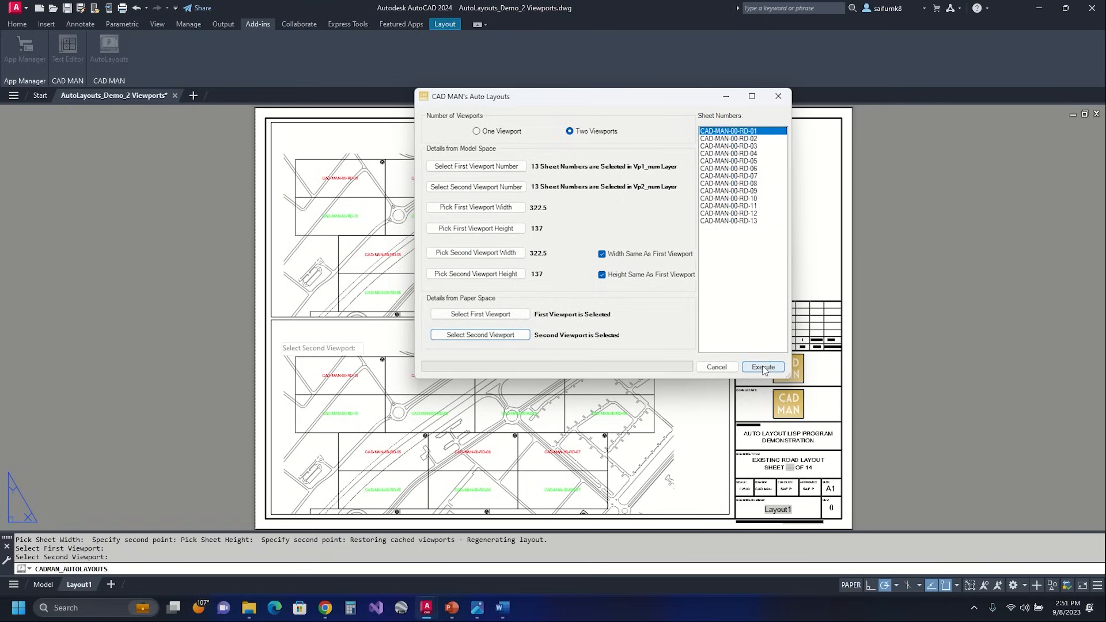
left_click(764, 368)
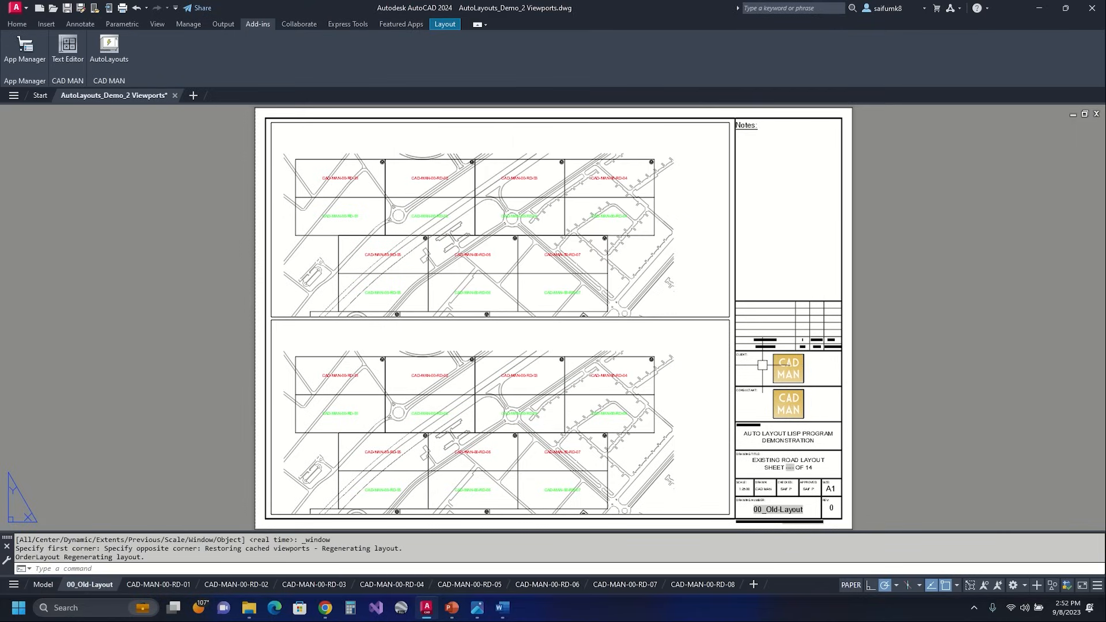
- Review the generated two-viewport layouts from CAD-MAN-00-RD-08 back to CAD-MAN-00-RD-01, the 00_Old-Layout and the model-space frames
left_click(711, 584)
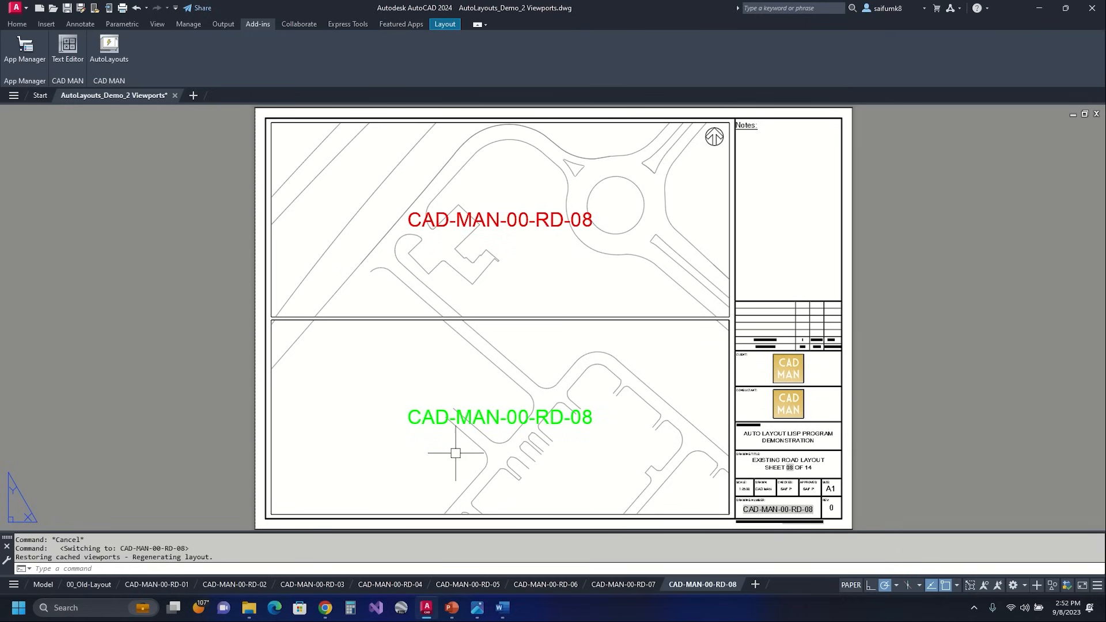
left_click(627, 585)
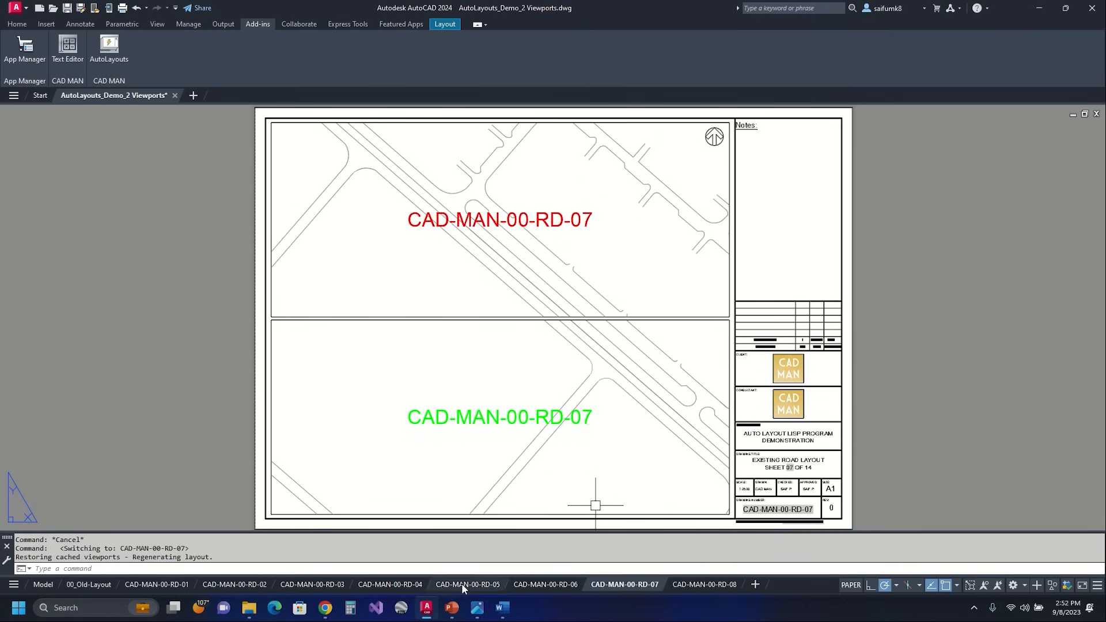
left_click(384, 585)
left_click(305, 583)
left_click(233, 585)
left_click(125, 585)
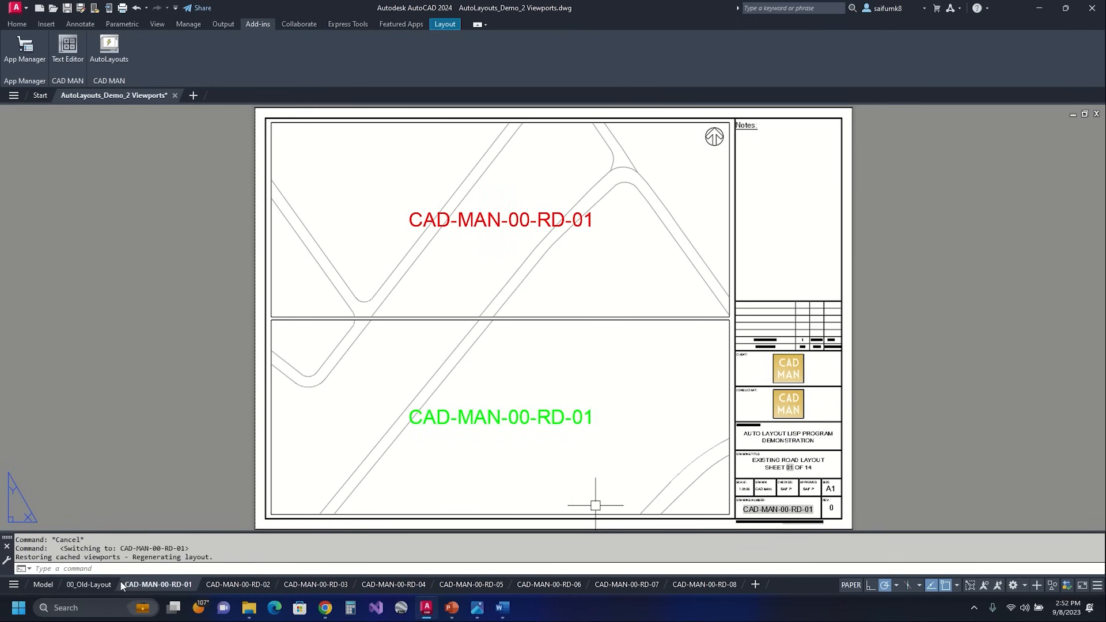
left_click(89, 584)
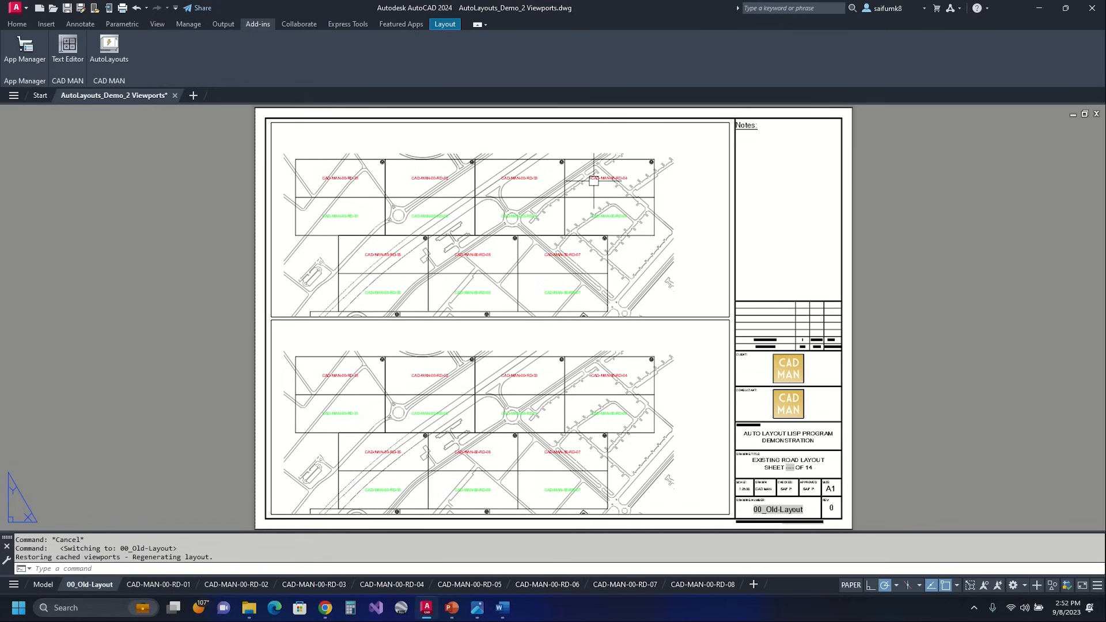
left_click(43, 584)
scroll(613, 285, "up", 3)
middle_click_drag(613, 285, 542, 322)
scroll(427, 291, "up", 3)
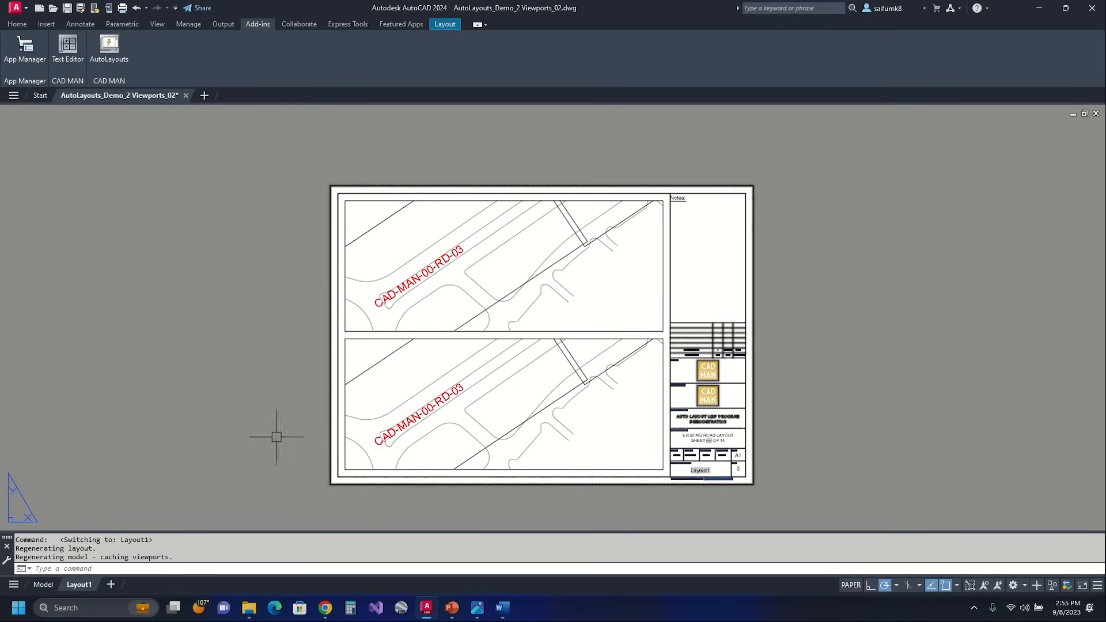
- Examine the rotated red- and green-numbered sheet frames along the roads in the model space of AutoLayouts_Demo_2 Viewports_02
left_click(42, 586)
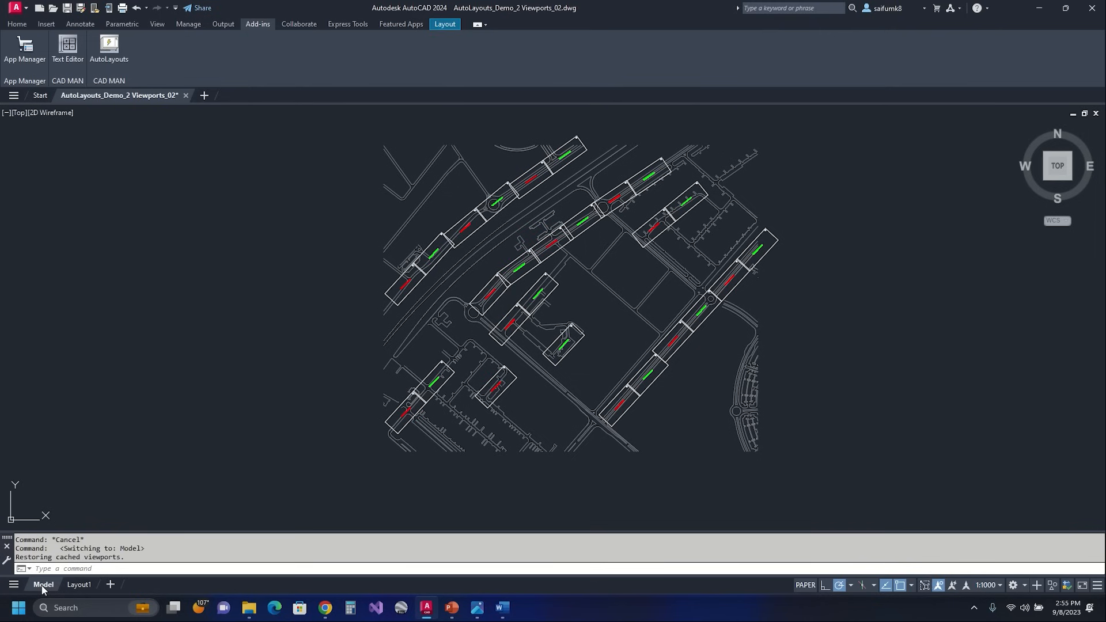
scroll(423, 371, "up", 5)
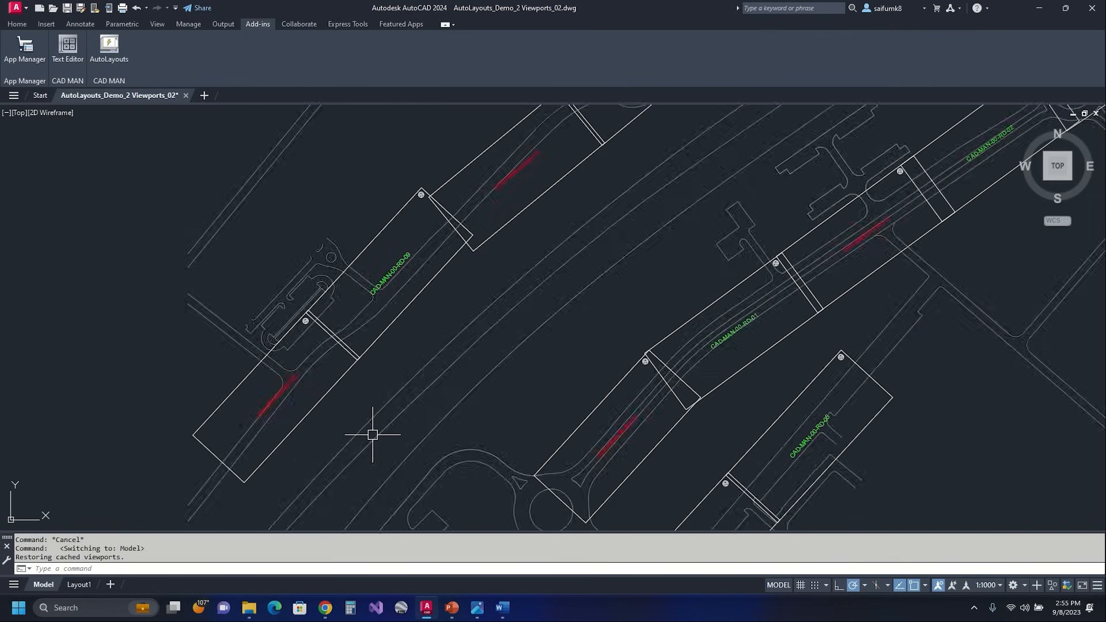
scroll(563, 224, "down", 6)
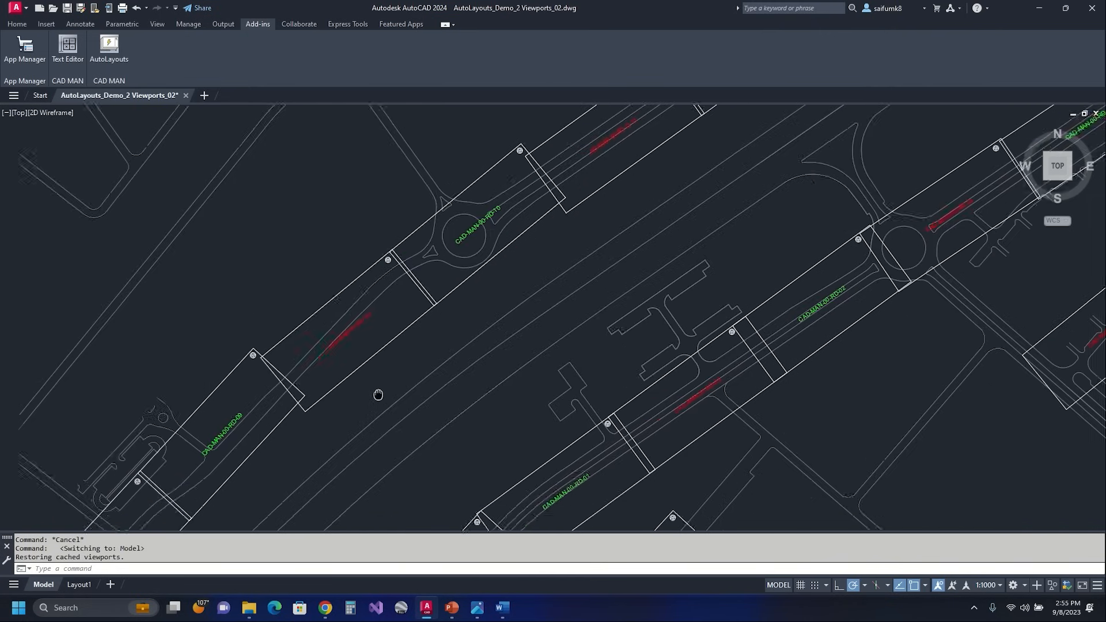
mouse_move(725, 363)
middle_mouse_down()
mouse_move(741, 198)
mouse_move(699, 313)
mouse_move(702, 296)
middle_mouse_up()
scroll(696, 316, "up", 2)
scroll(682, 351, "down", 3)
scroll(466, 313, "up", 6)
scroll(553, 285, "up", 2)
scroll(553, 288, "down", 3)
scroll(545, 283, "up", 3)
scroll(553, 288, "down", 5)
scroll(564, 331, "down", 2)
mouse_move(640, 355)
middle_mouse_down()
mouse_move(625, 299)
mouse_move(620, 310)
middle_mouse_up()
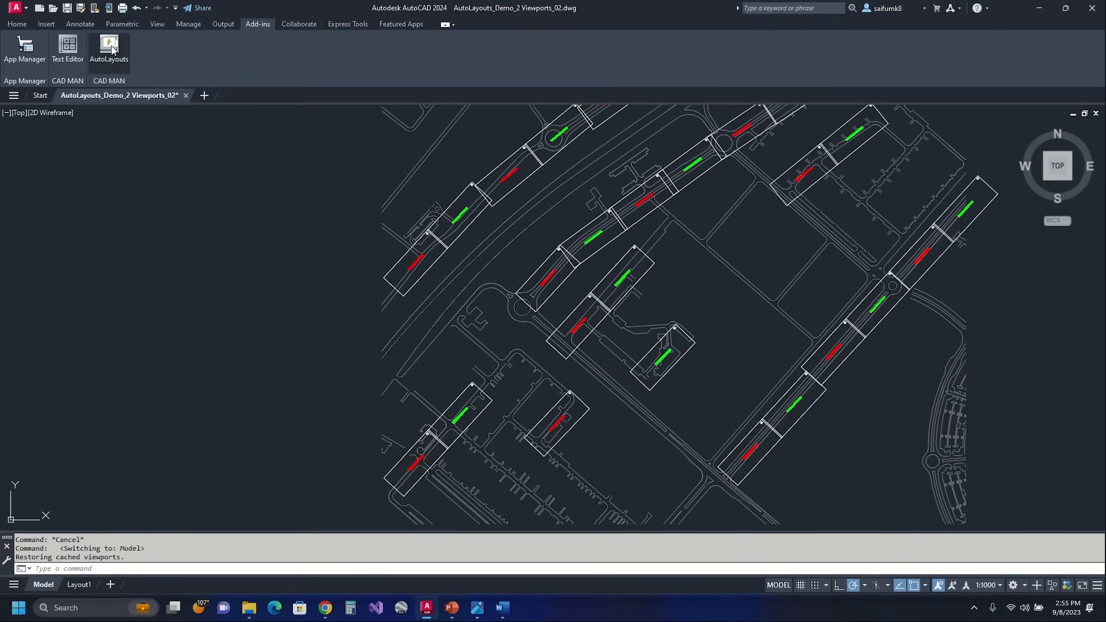
- Set up AutoLayouts for two viewports, using the red and green CAD-MAN-00-RD-09 texts as the first and second viewport numbers
left_click_drag(257, 45, 475, 150)
left_click(441, 177)
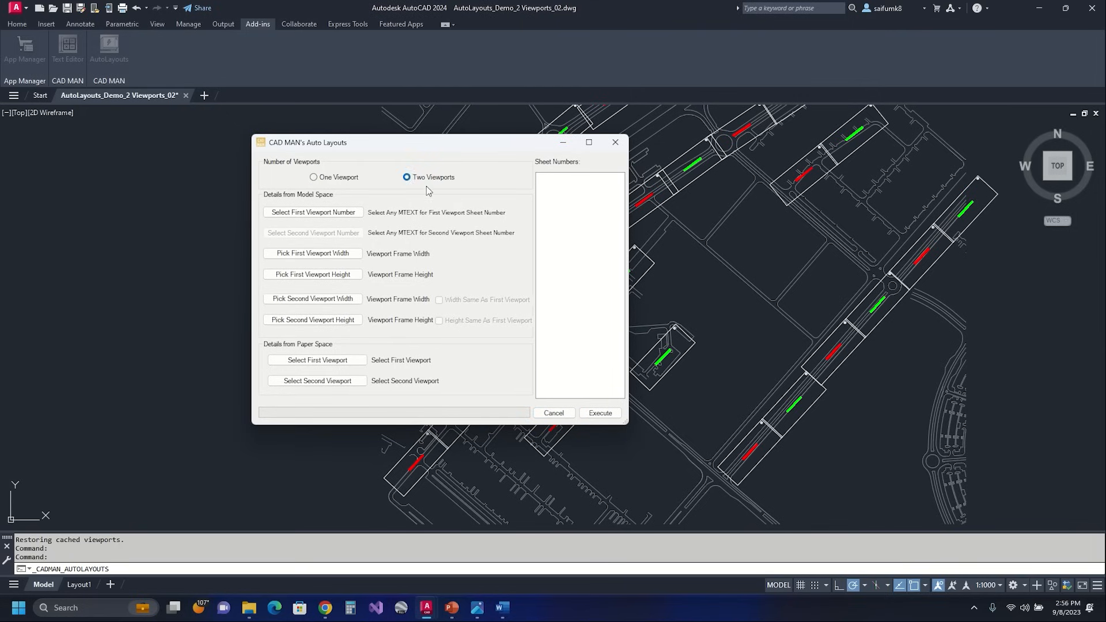
left_click(327, 214)
scroll(409, 259, "up", 5)
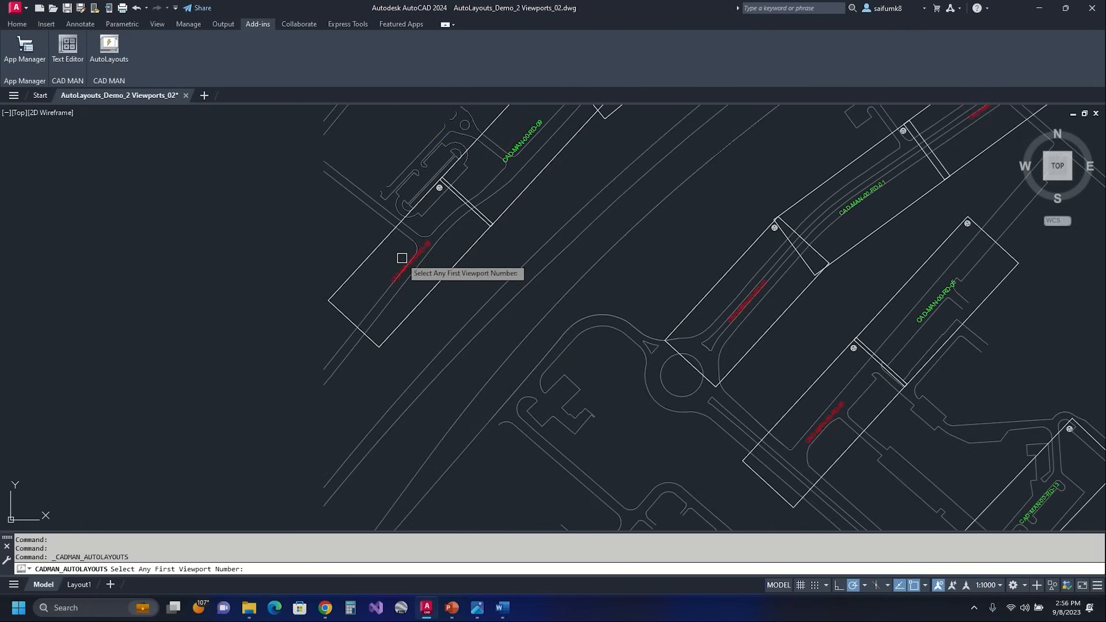
left_click(421, 255)
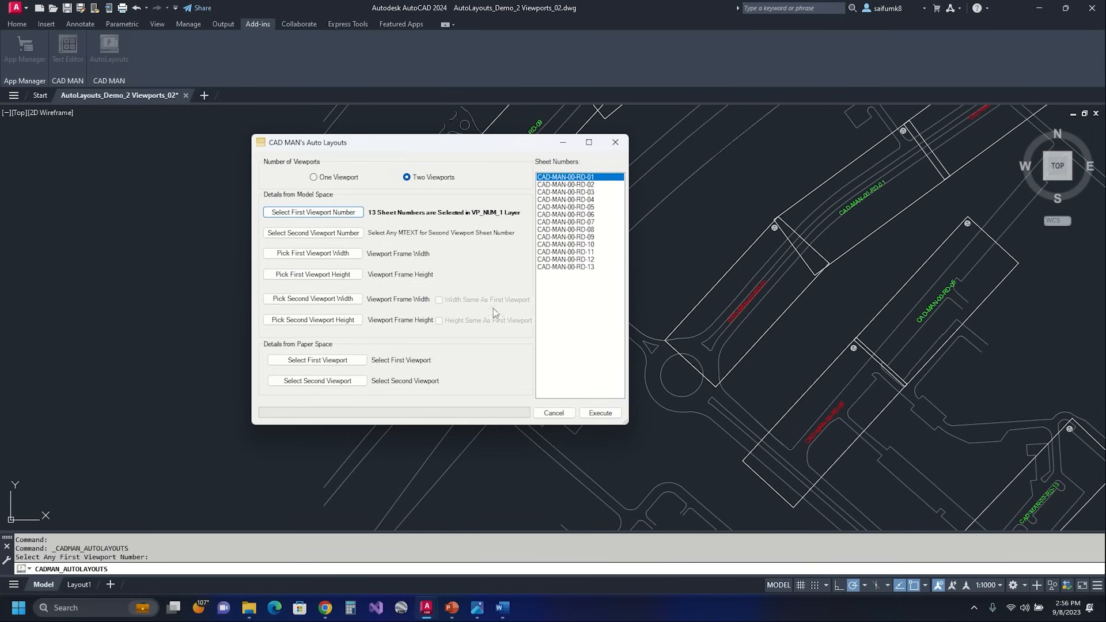
left_click(337, 236)
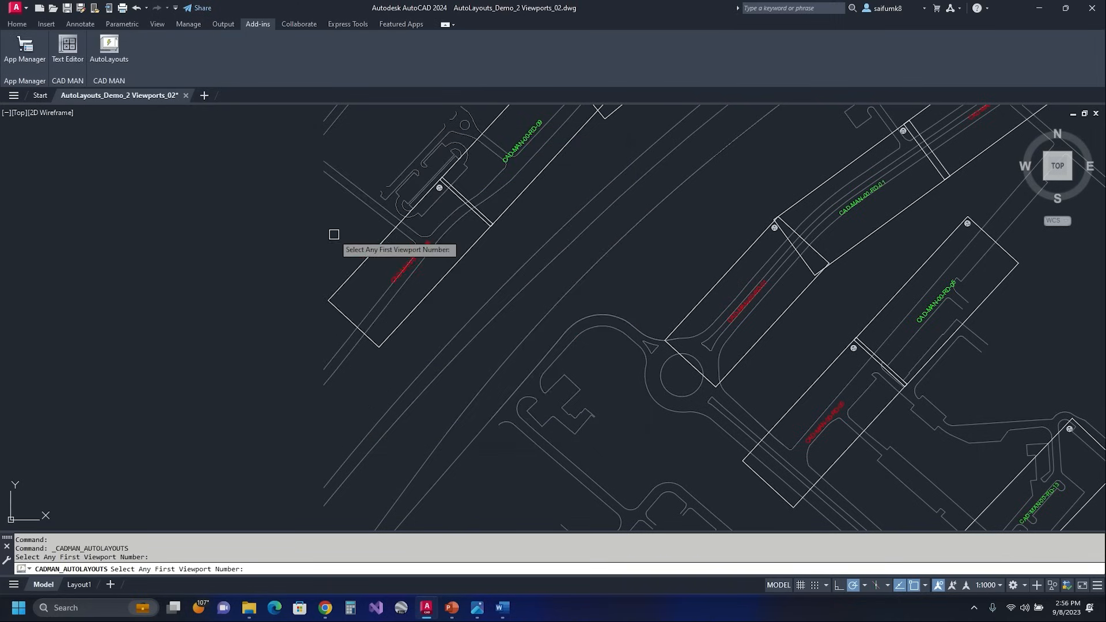
left_click(522, 145)
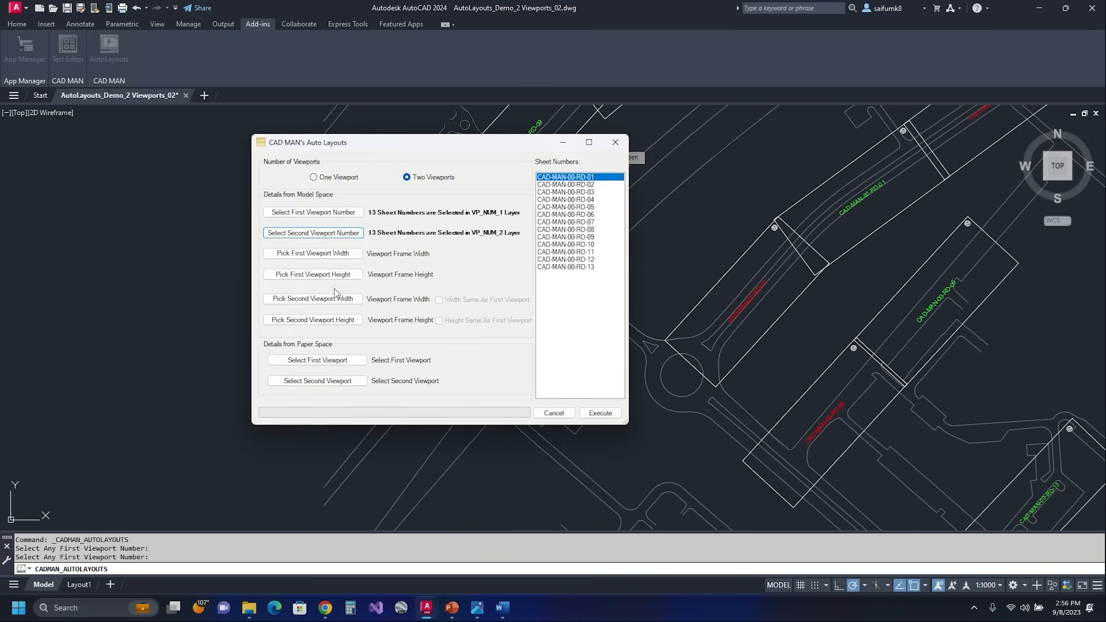
- Define the first viewport's width by picking both ends of the lower long edge of the red CAD-MAN-00-RD-09 frame
left_click(306, 256)
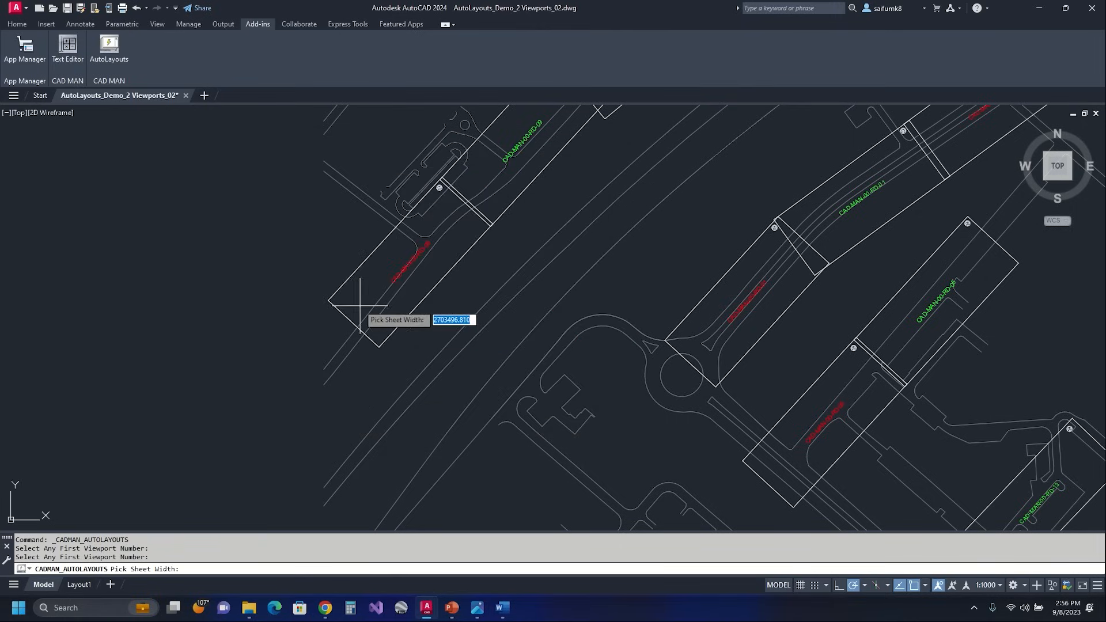
left_click(379, 347)
scroll(486, 212, "up", 3)
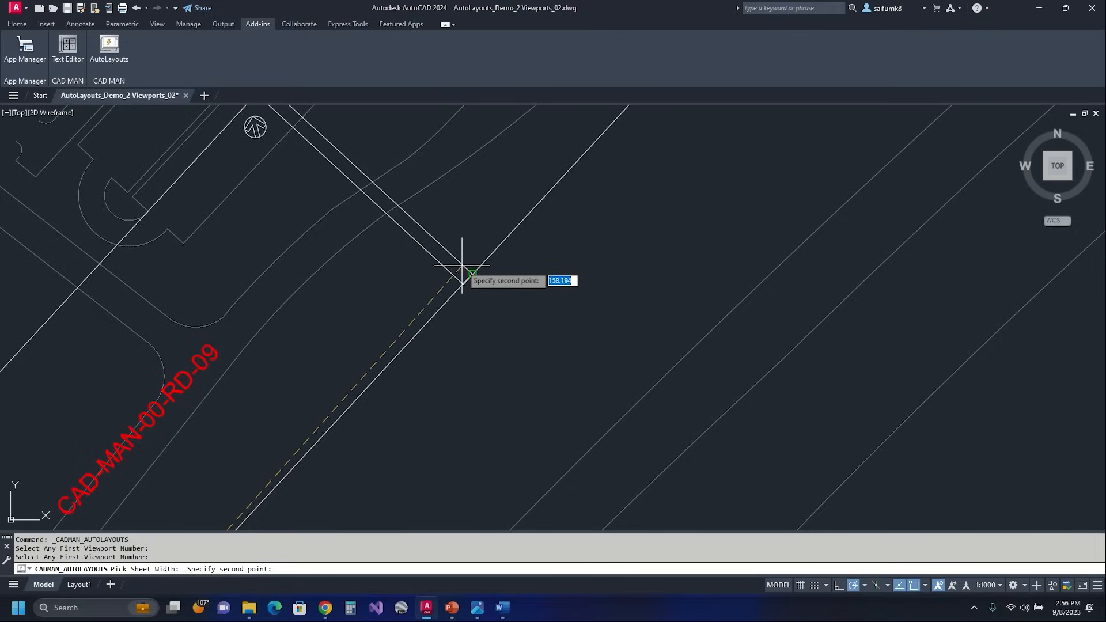
scroll(472, 279, "up", 2)
left_click(479, 285)
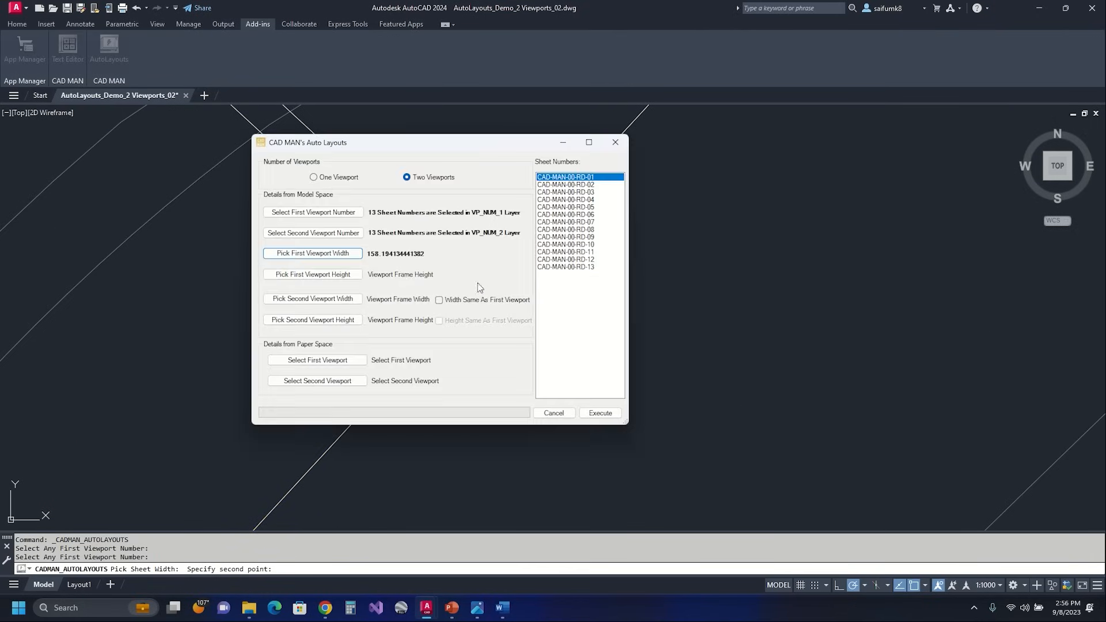
- Define the first viewport's height from the lower-left short edge of the red CAD-MAN-00-RD-09 frame and apply both dimensions to the second viewport
left_click(323, 278)
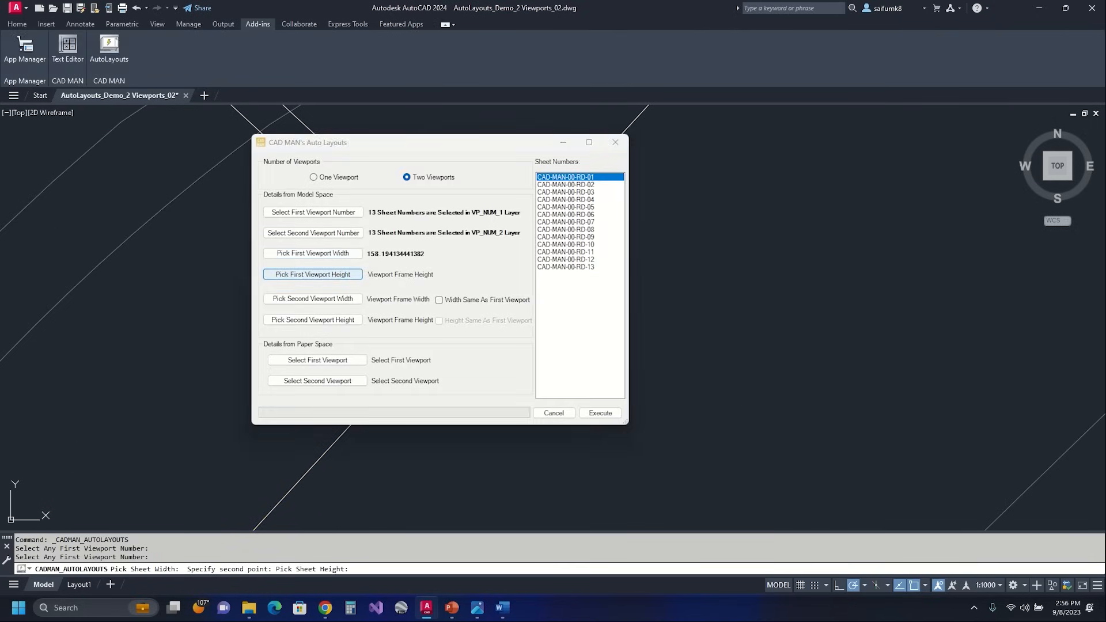
scroll(632, 279, "down", 5)
scroll(441, 412, "down", 4)
middle_click_drag(435, 409, 477, 323)
scroll(434, 389, "up", 2)
left_click(358, 334)
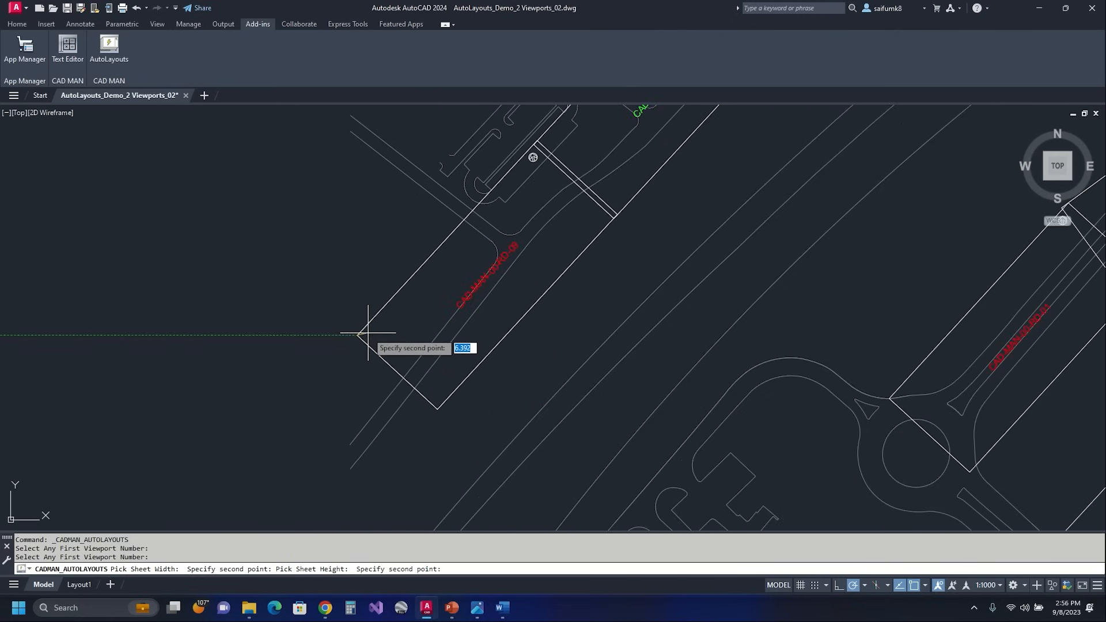
left_click(438, 408)
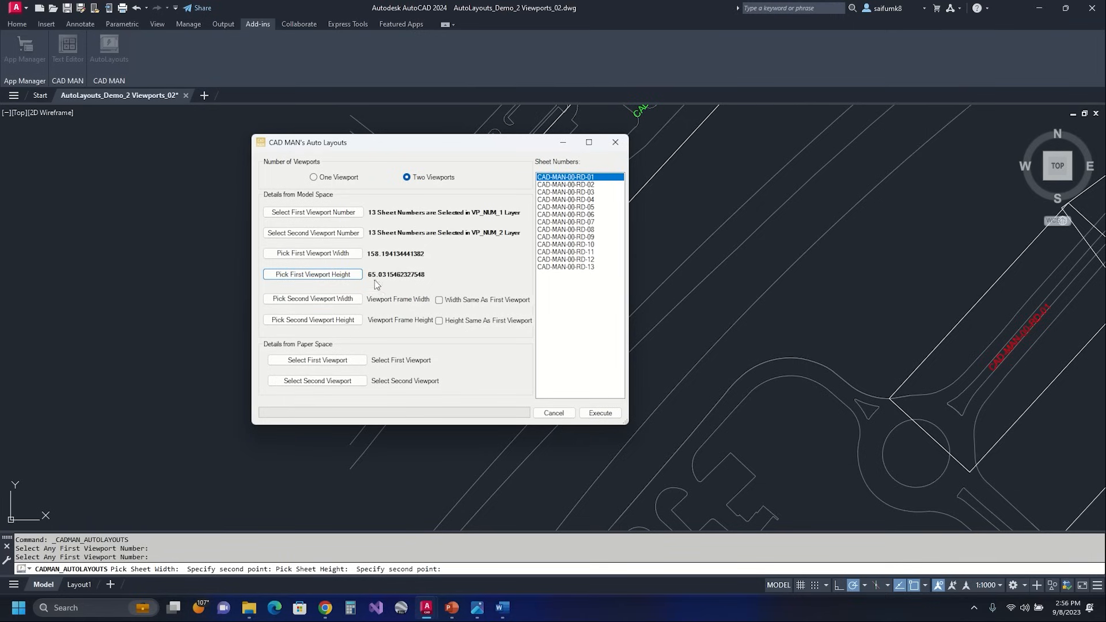
left_click(459, 302)
left_click(439, 321)
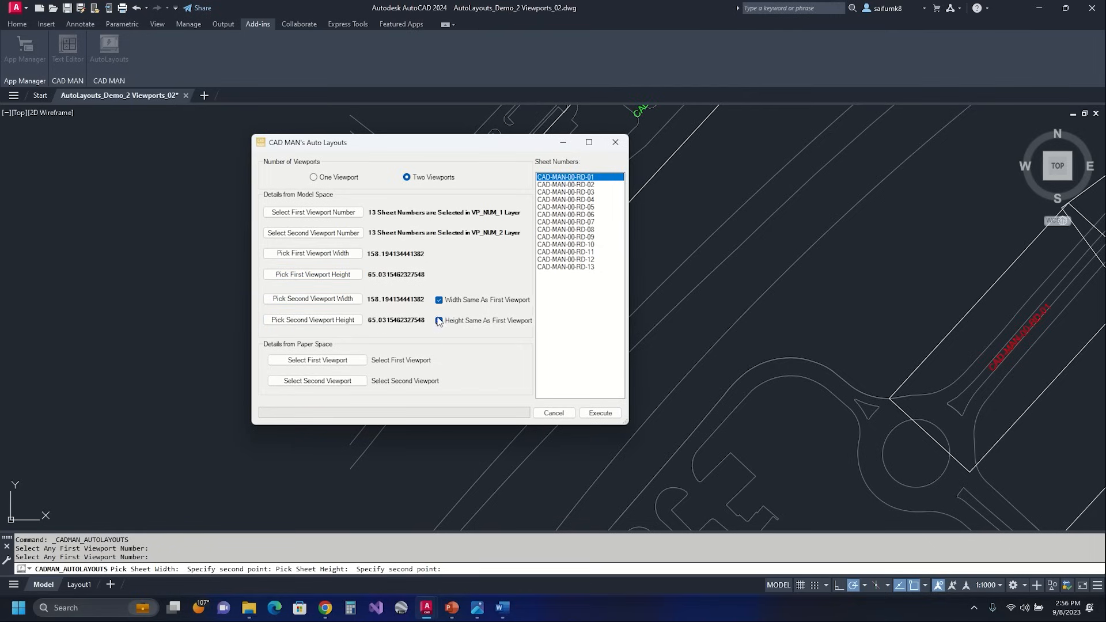
- Pick the upper and lower paper-space viewports as first and second, and generate layouts for the rotated road frames
left_click(326, 361)
left_click(346, 267)
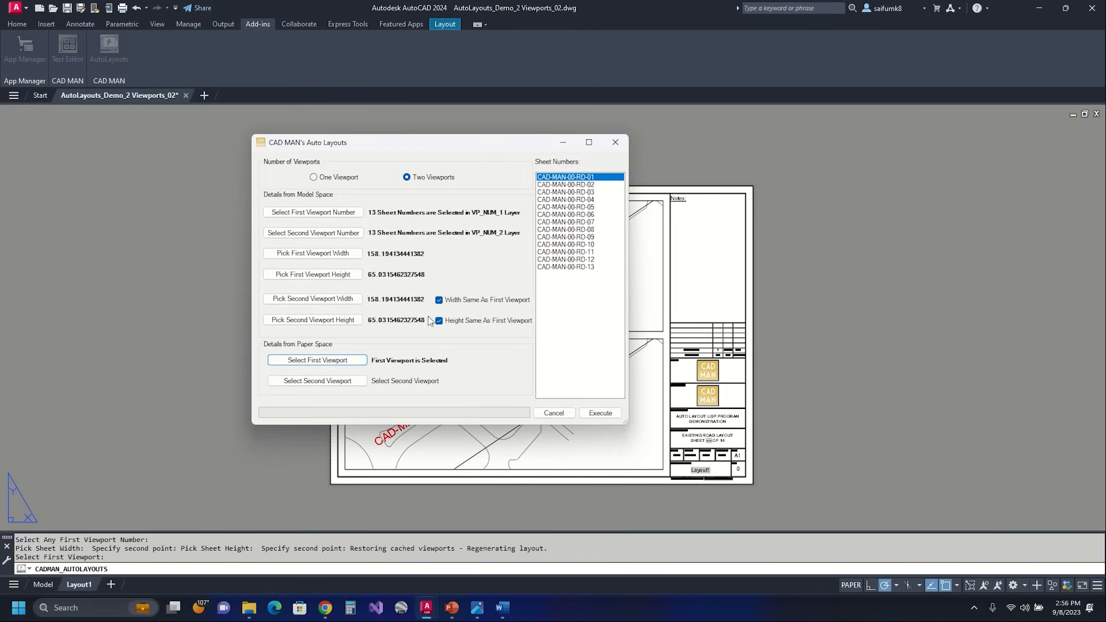
left_click(324, 382)
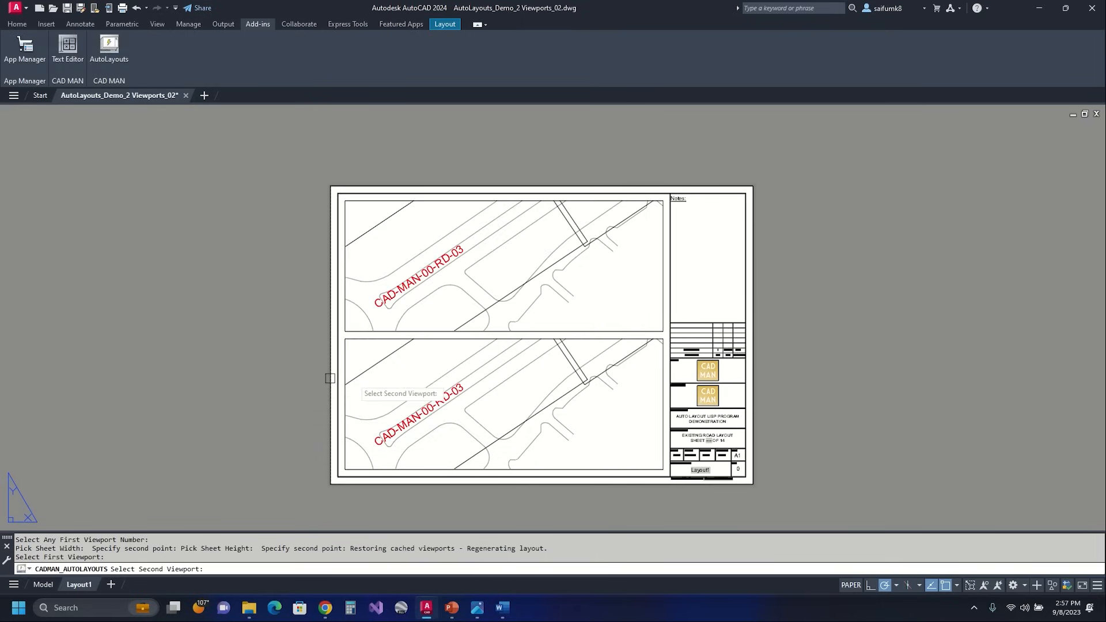
left_click(348, 393)
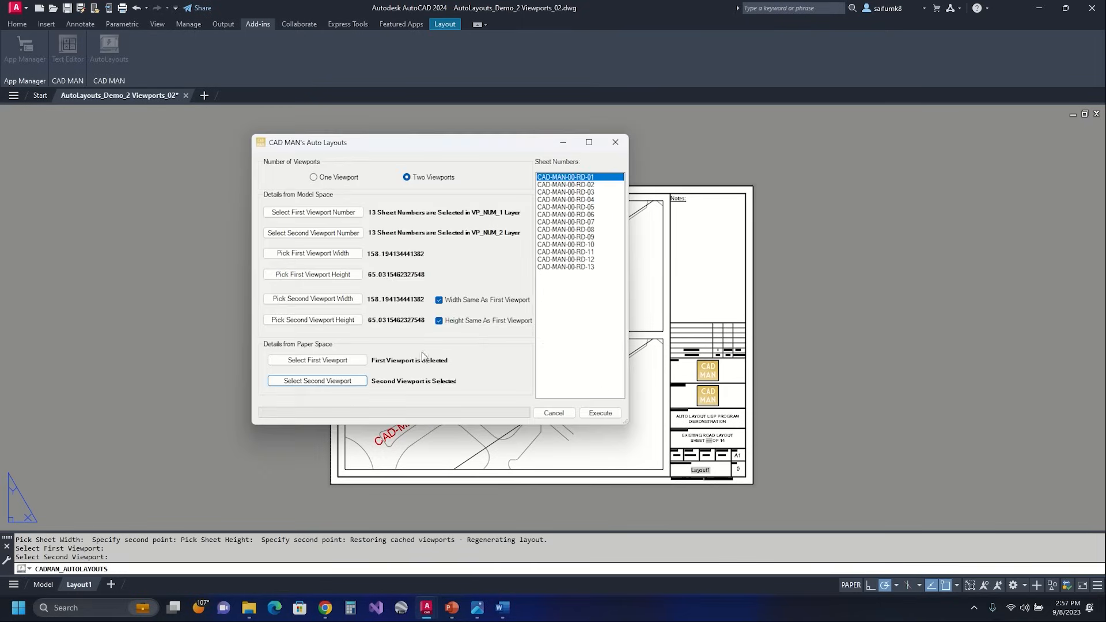
left_click(602, 415)
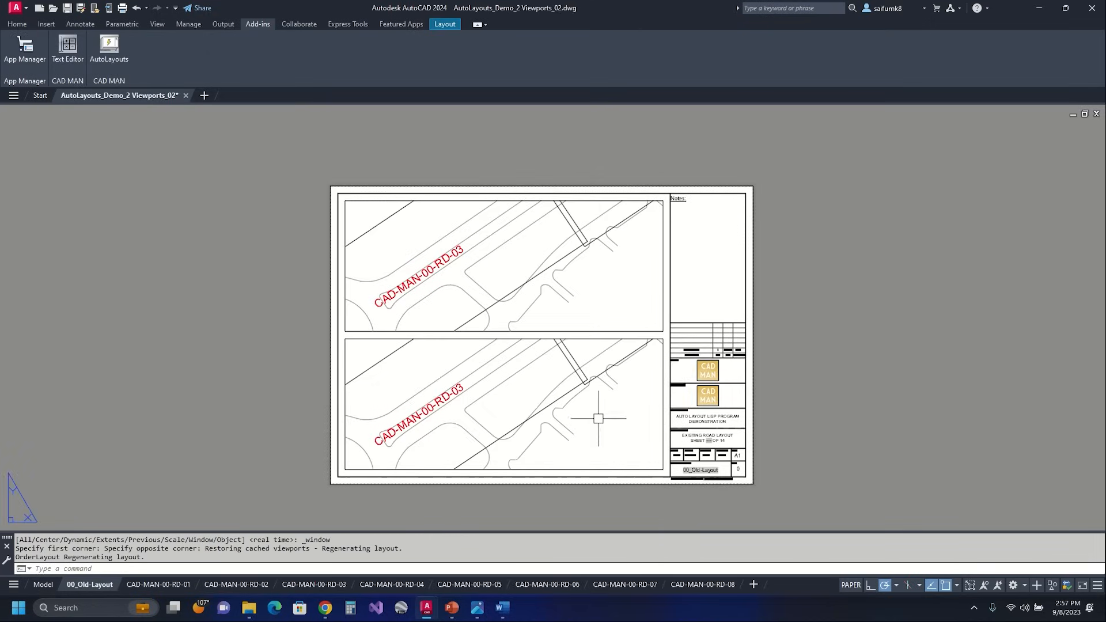
- Review the generated layouts CAD-MAN-00-RD-04 through CAD-MAN-00-RD-08, followed by CAD-MAN-00-RD-02 and CAD-MAN-00-RD-01
left_click(387, 584)
left_click(483, 584)
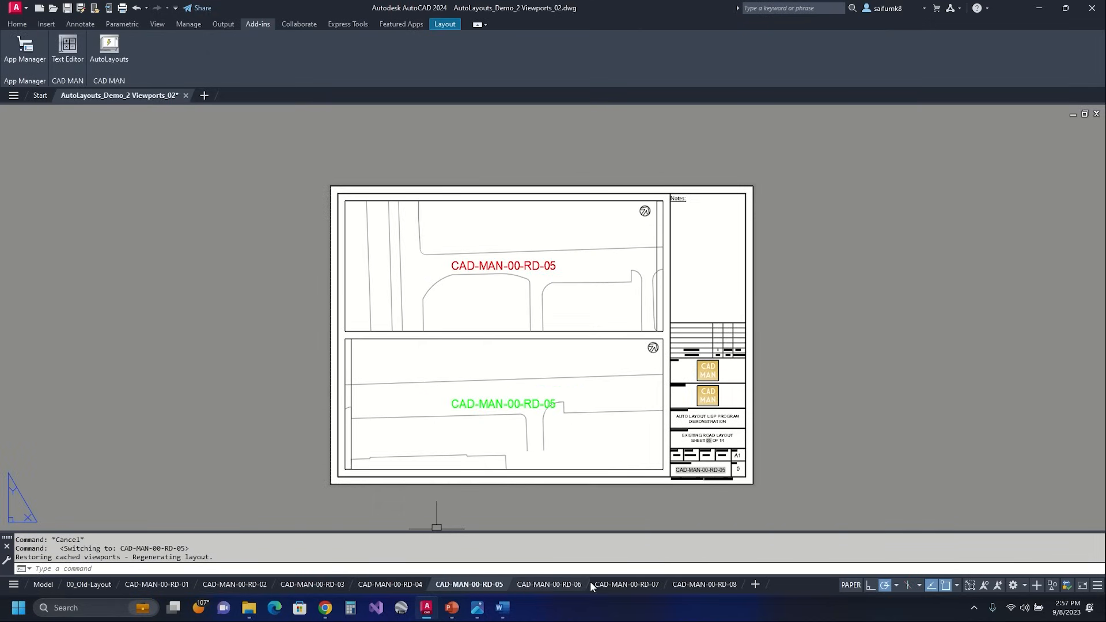
left_click(578, 585)
left_click(599, 585)
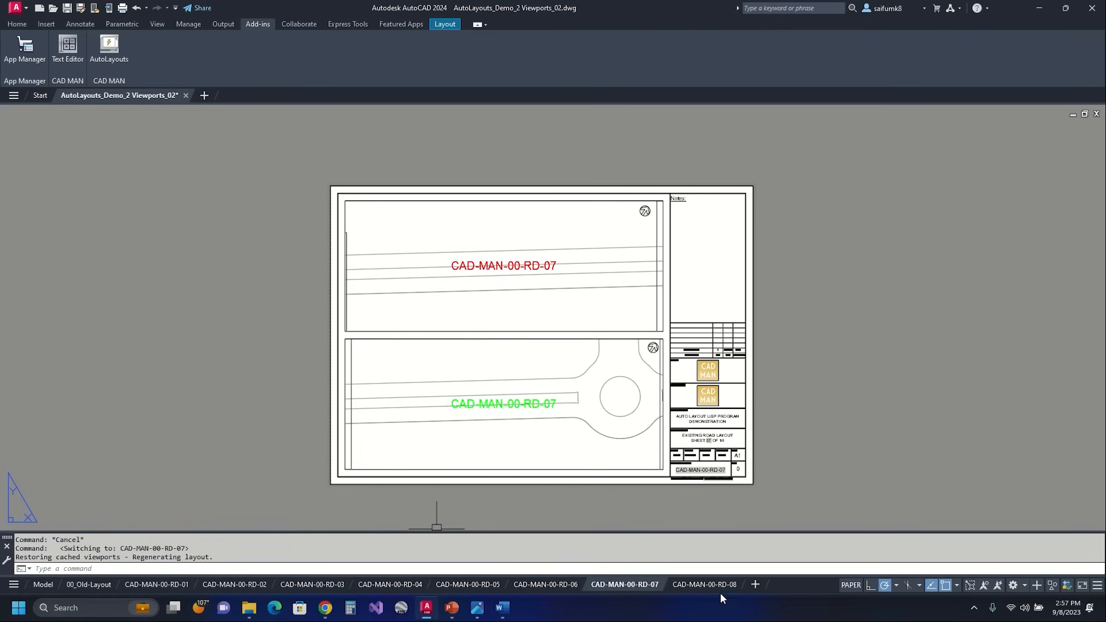
left_click(708, 584)
left_click(230, 585)
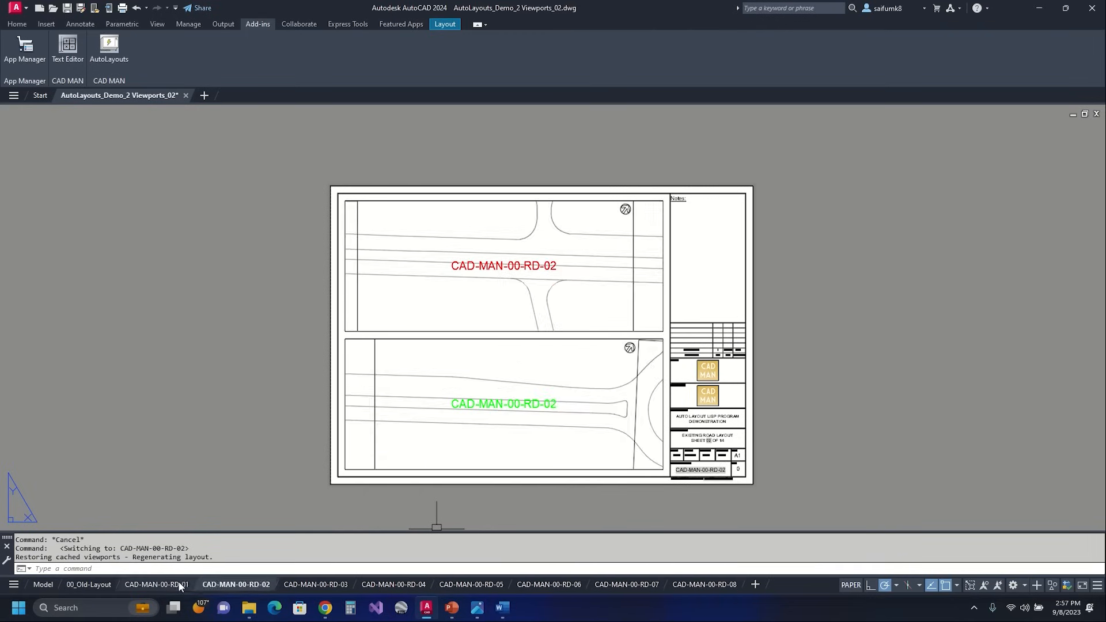
left_click(176, 584)
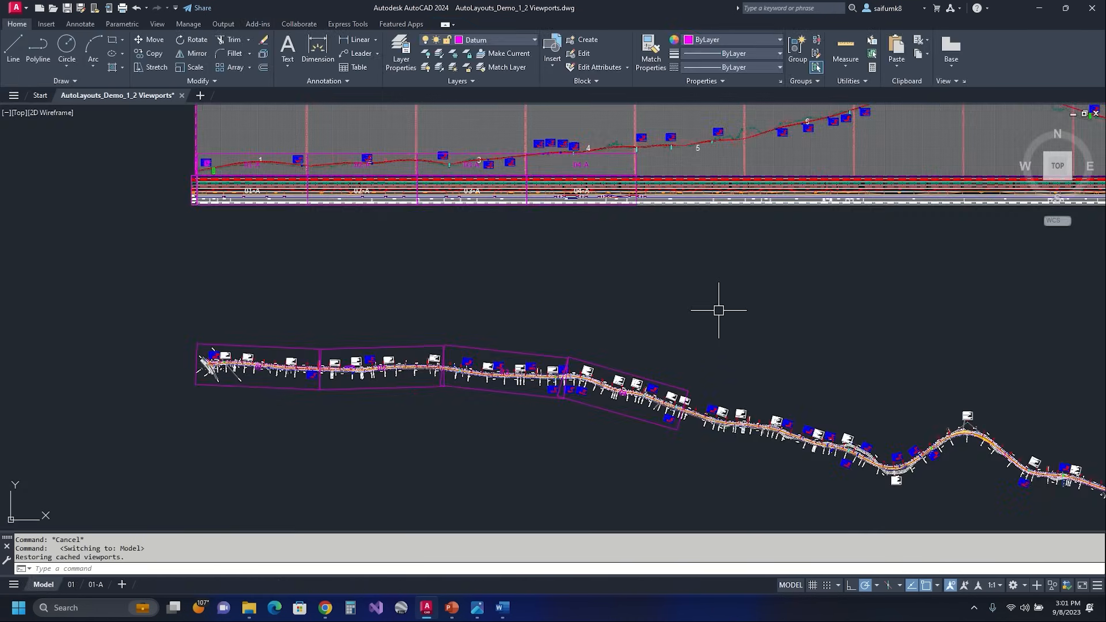
- Examine the four rotated plan frames 01 to 04 along the road alignment in model space
mouse_move(361, 265)
middle_mouse_down()
mouse_move(388, 309)
mouse_move(411, 311)
middle_mouse_up()
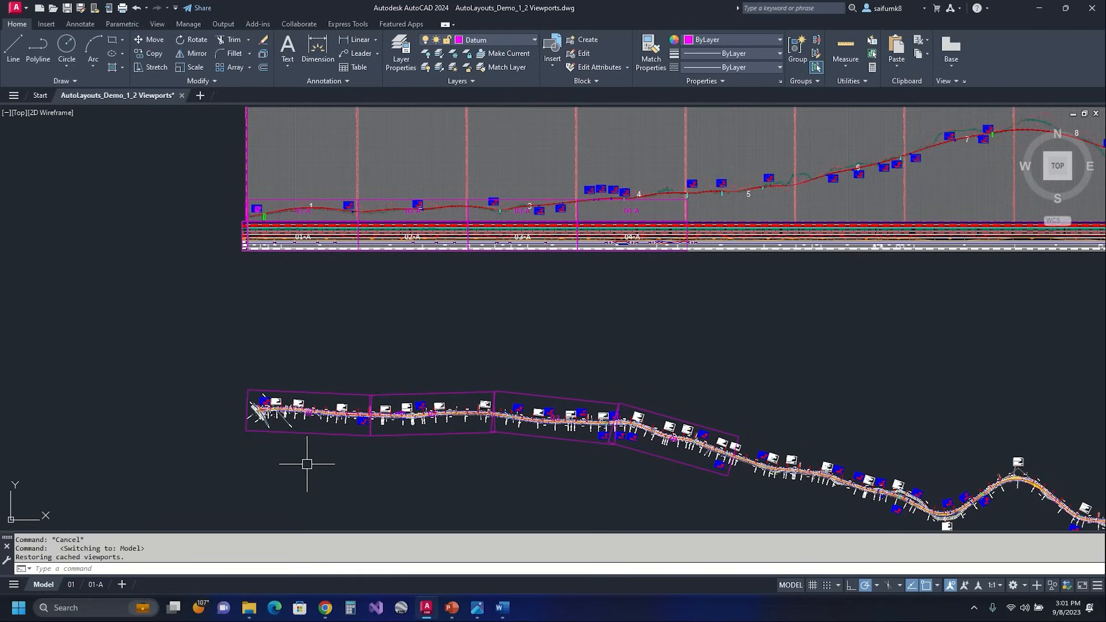
middle_click_drag(306, 459, 422, 396)
scroll(346, 373, "up", 2)
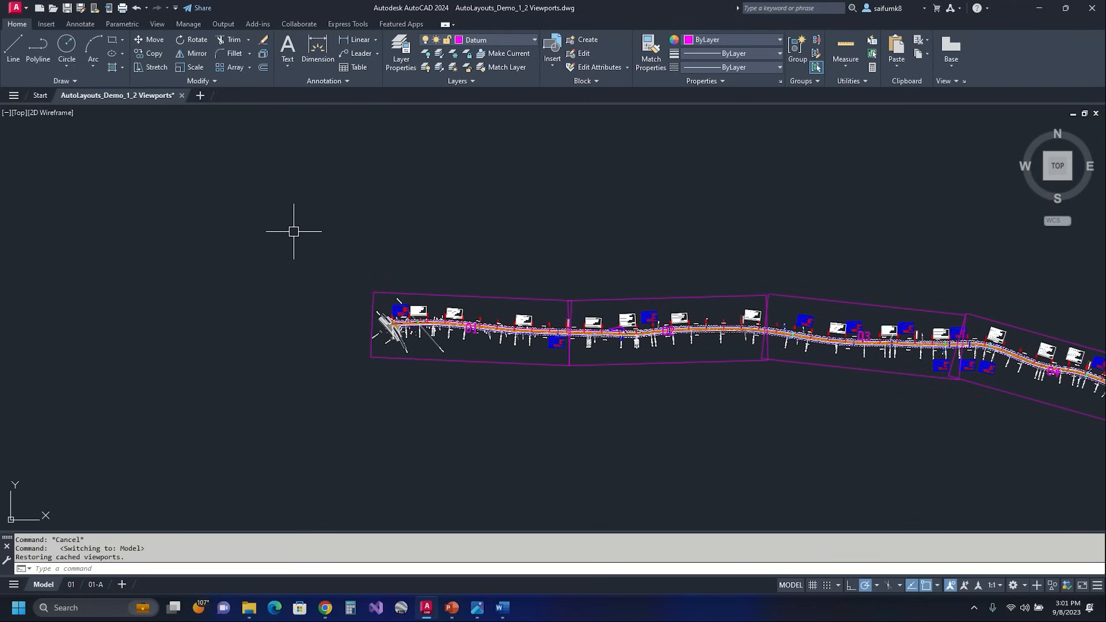
middle_click_drag(838, 421, 690, 407)
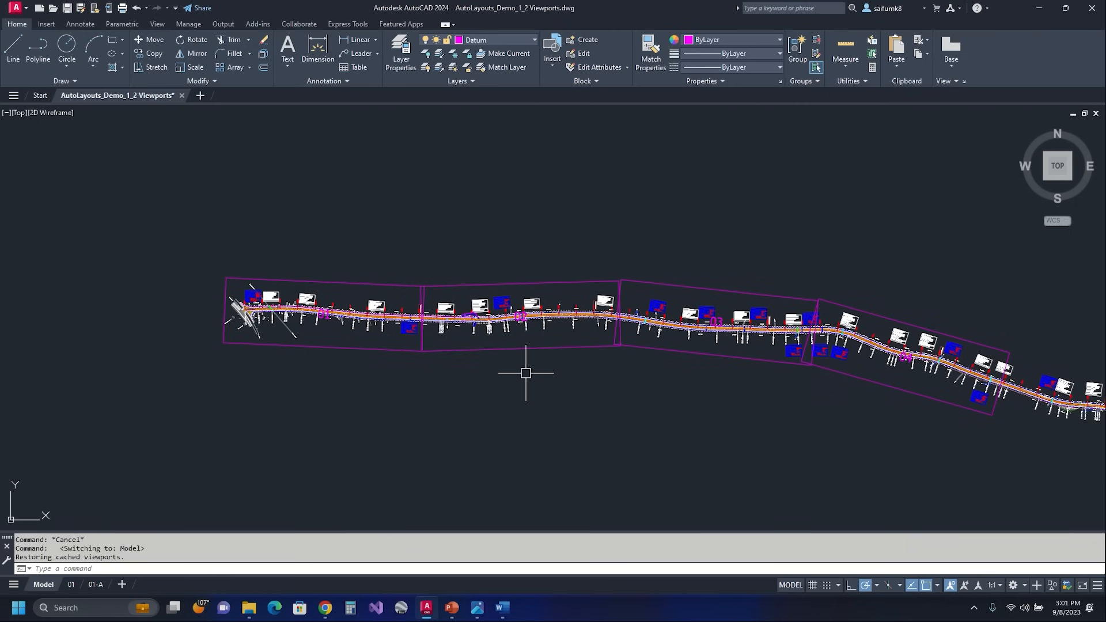
scroll(817, 443, "down", 2)
mouse_move(954, 510)
middle_mouse_down()
mouse_move(766, 417)
mouse_move(682, 405)
middle_mouse_up()
scroll(562, 291, "up", 4)
scroll(625, 384, "down", 6)
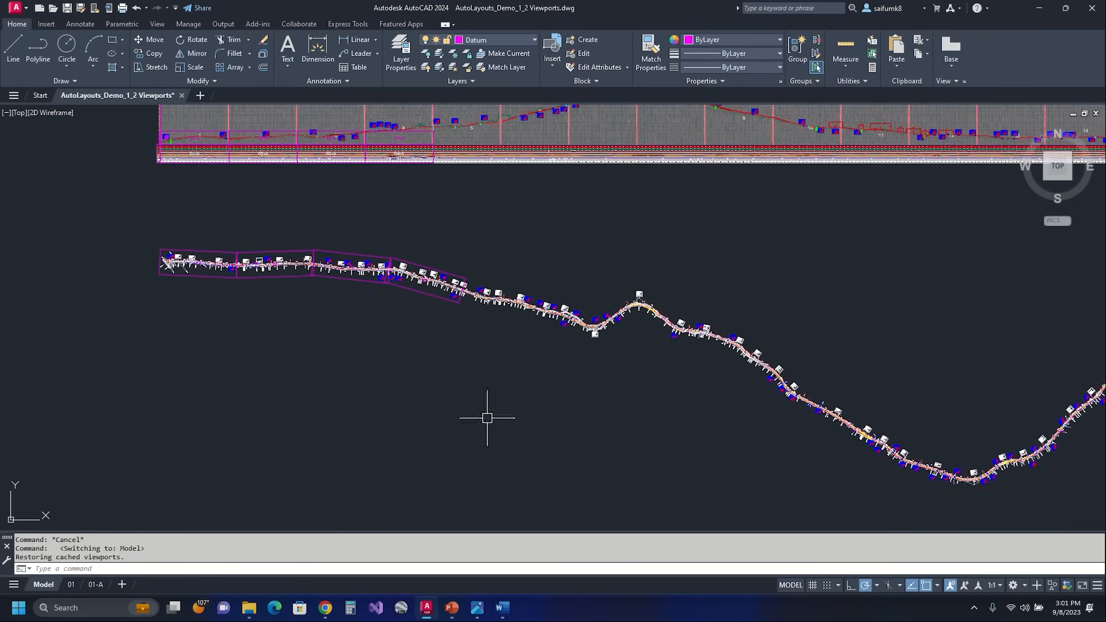
- Examine the upper profile frames and lower data-band frames numbered 01-A and 02-A in model space
middle_click_drag(404, 389, 655, 449)
scroll(501, 363, "up", 2)
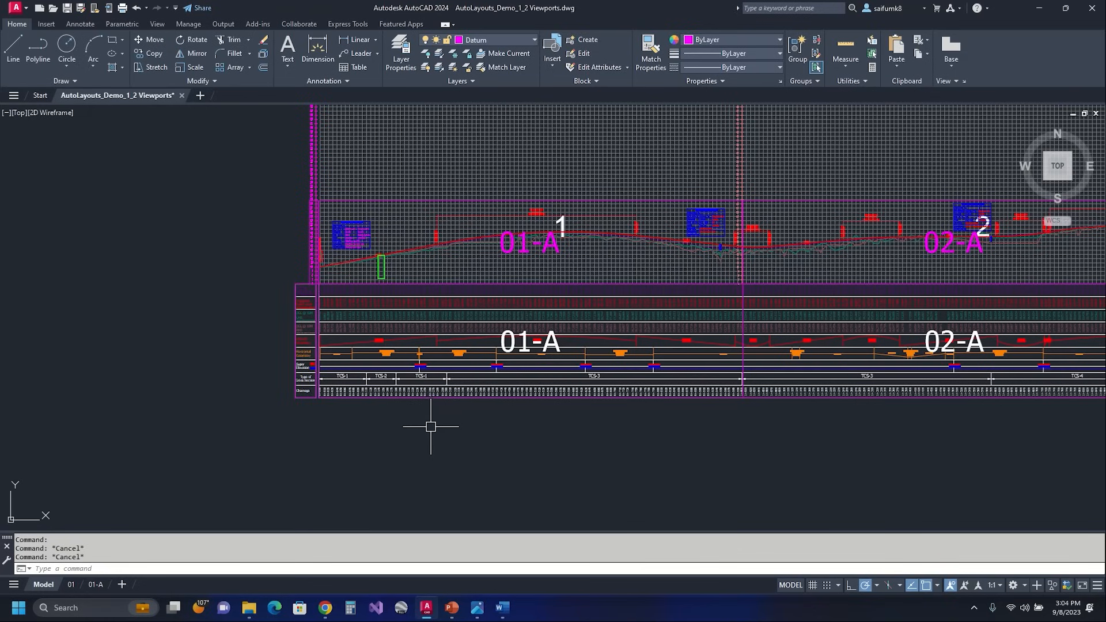
scroll(429, 432, "down", 2)
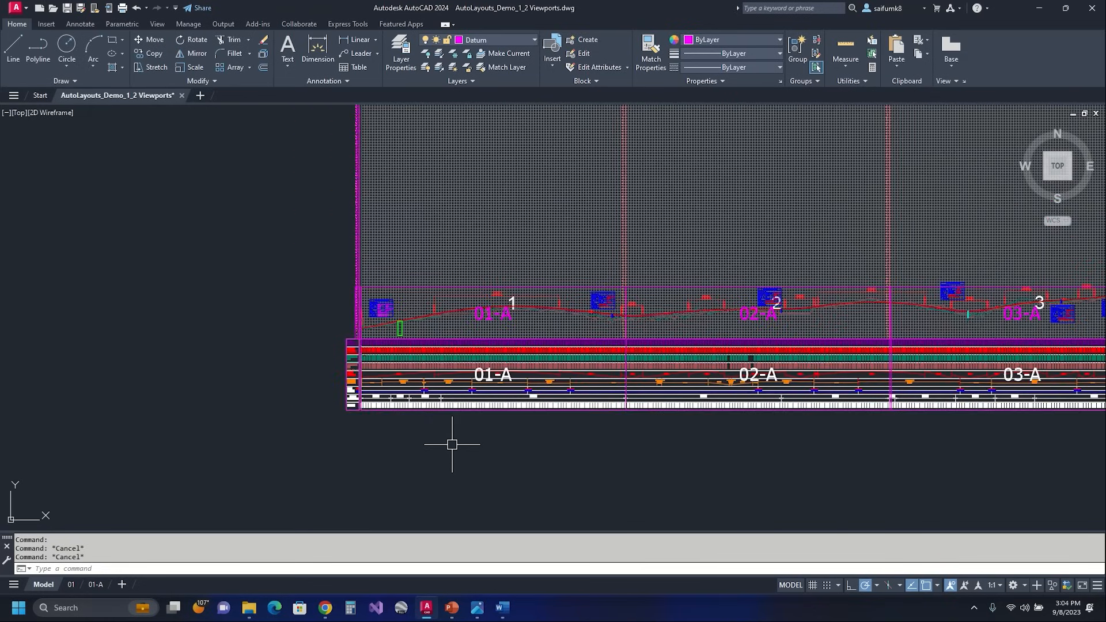
scroll(397, 418, "up", 2)
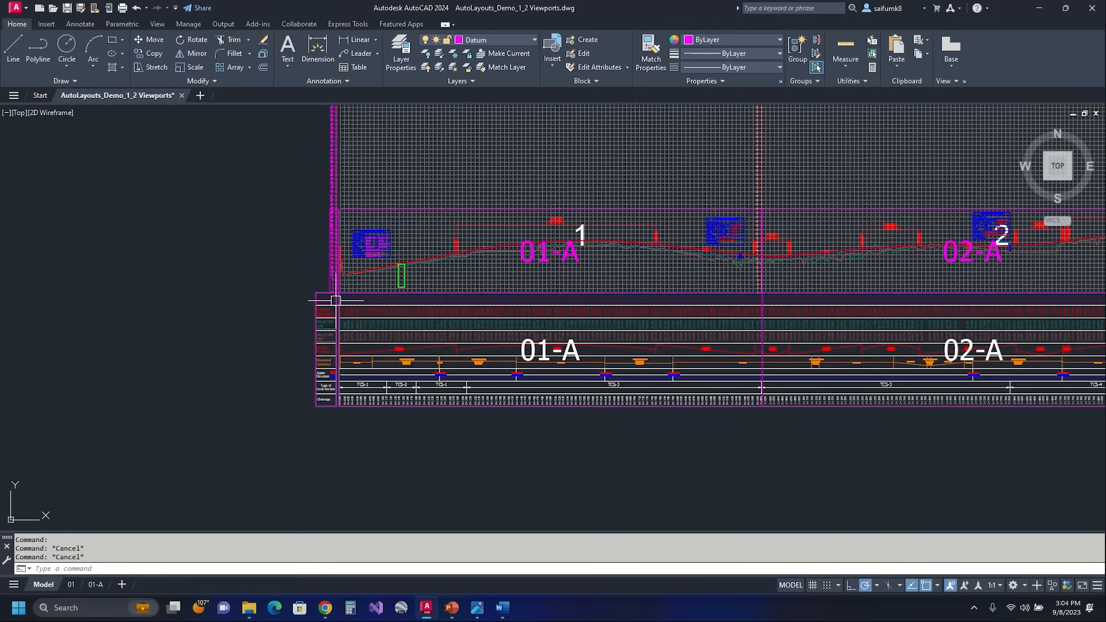
left_click(708, 407)
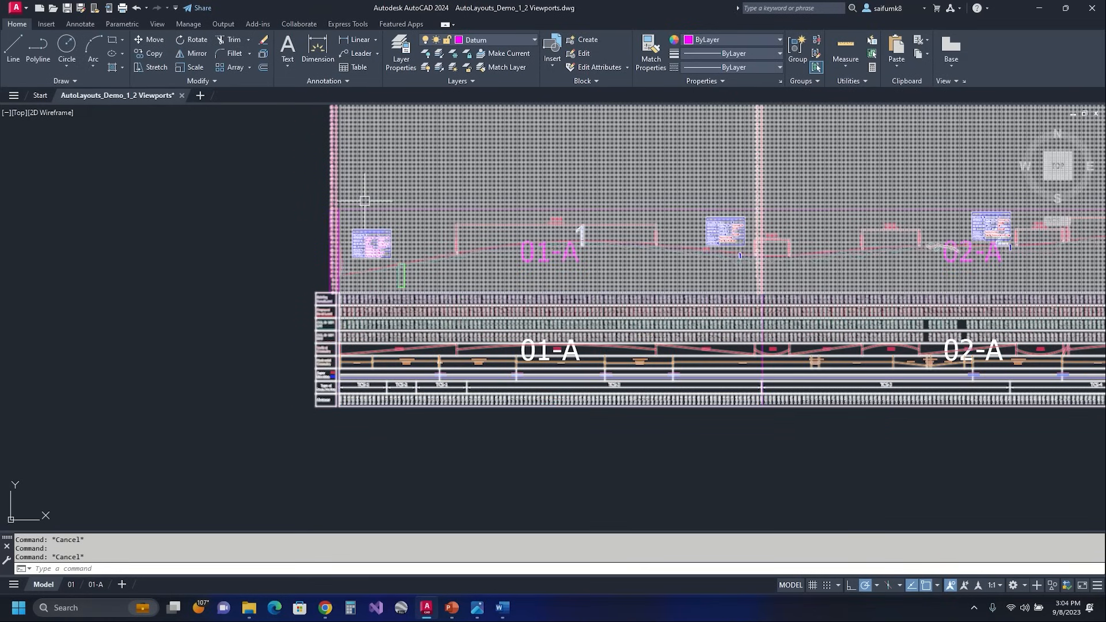
scroll(359, 205, "up", 4)
scroll(371, 306, "down", 2)
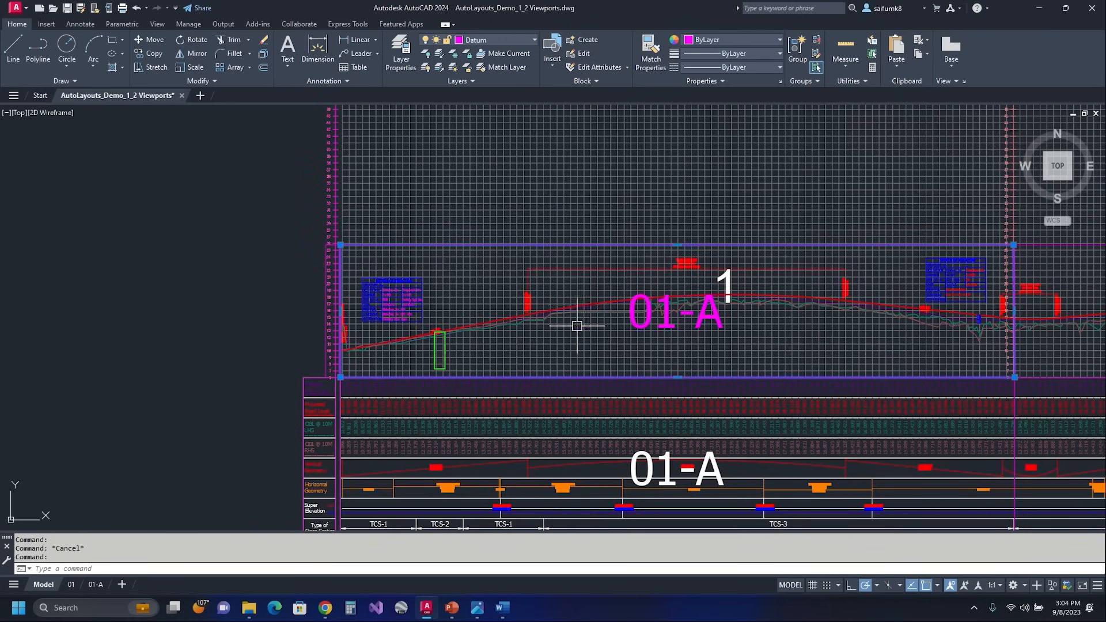
key("Escape")
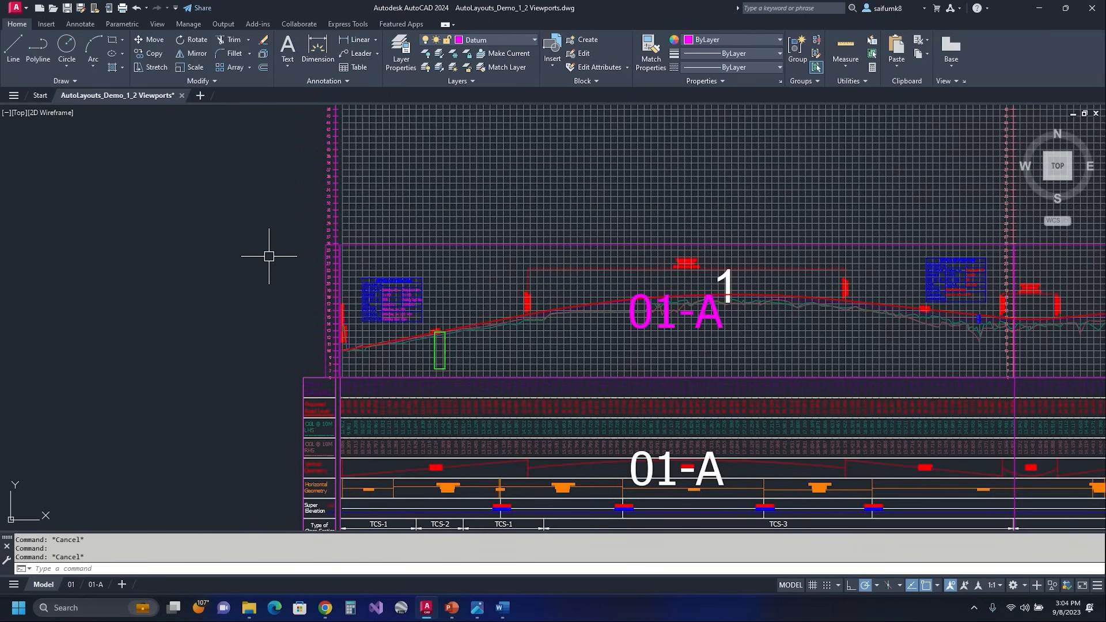
scroll(260, 230, "down", 2)
middle_click_drag(231, 306, 218, 330)
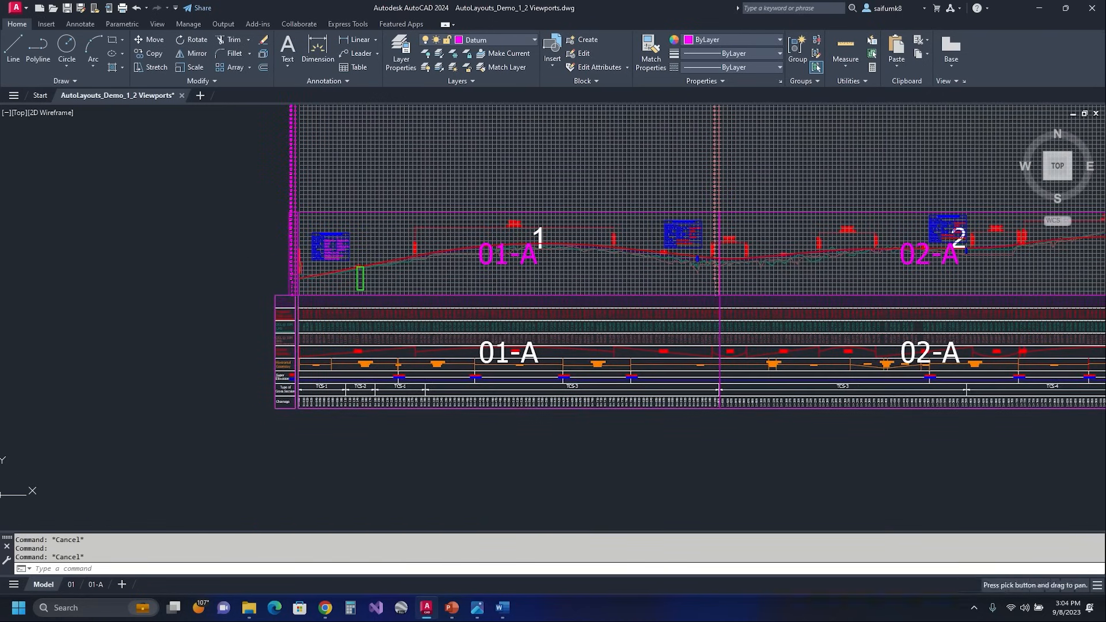
- Inspect layout 01, and check the main profile, data-band, row-label and level-scale viewports of layout 01-A
left_click(71, 585)
middle_click_drag(165, 328, 243, 354)
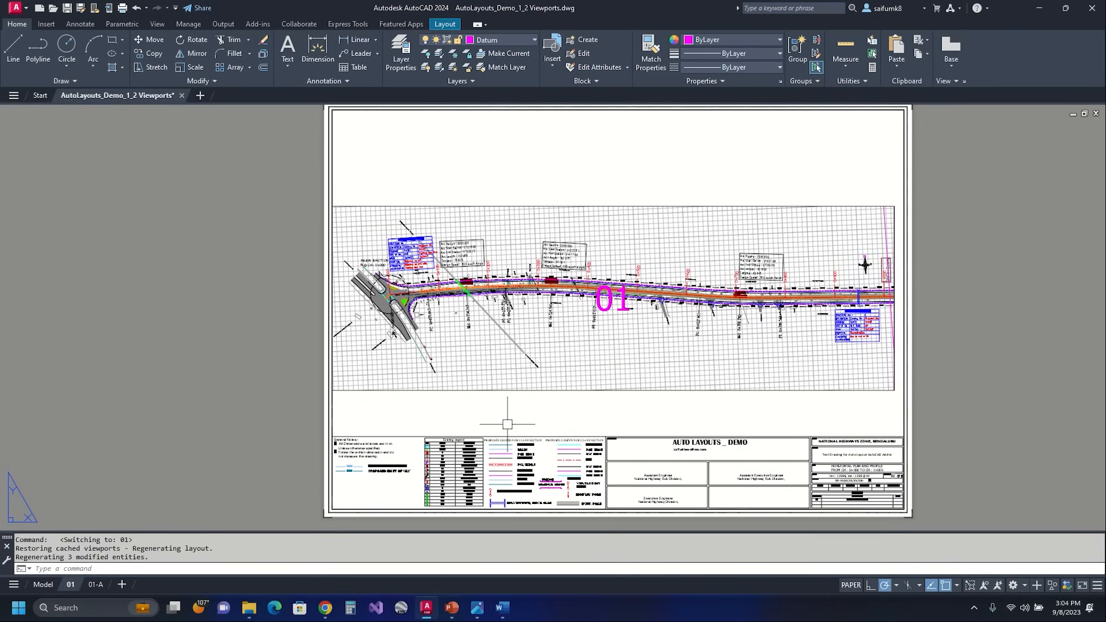
left_click(97, 585)
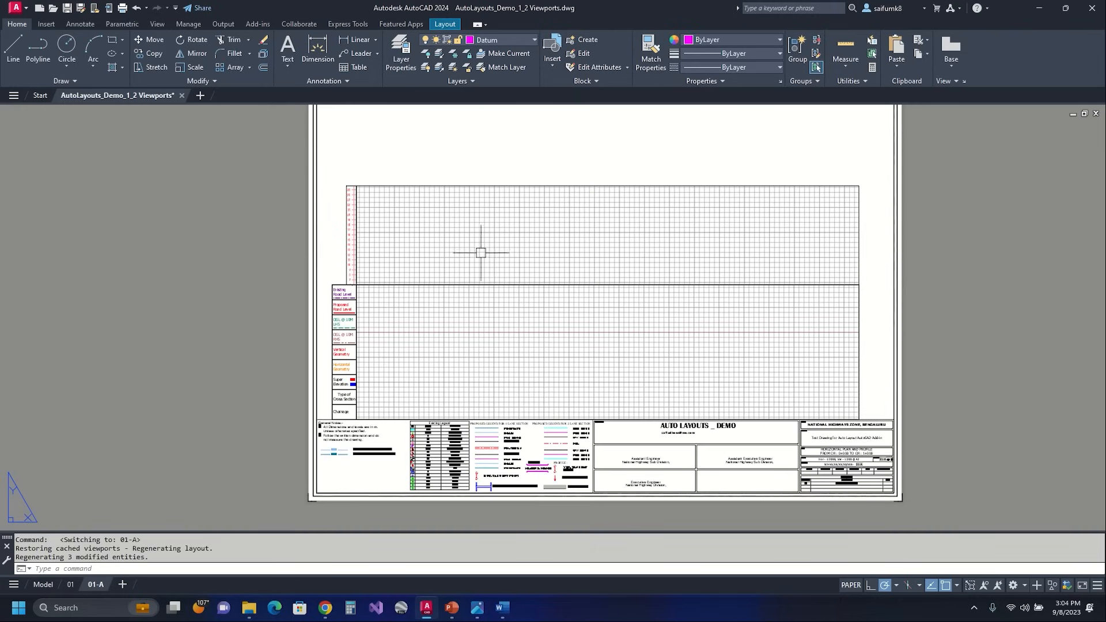
scroll(238, 254, "up", 2)
double_click(532, 244)
key("Escape")
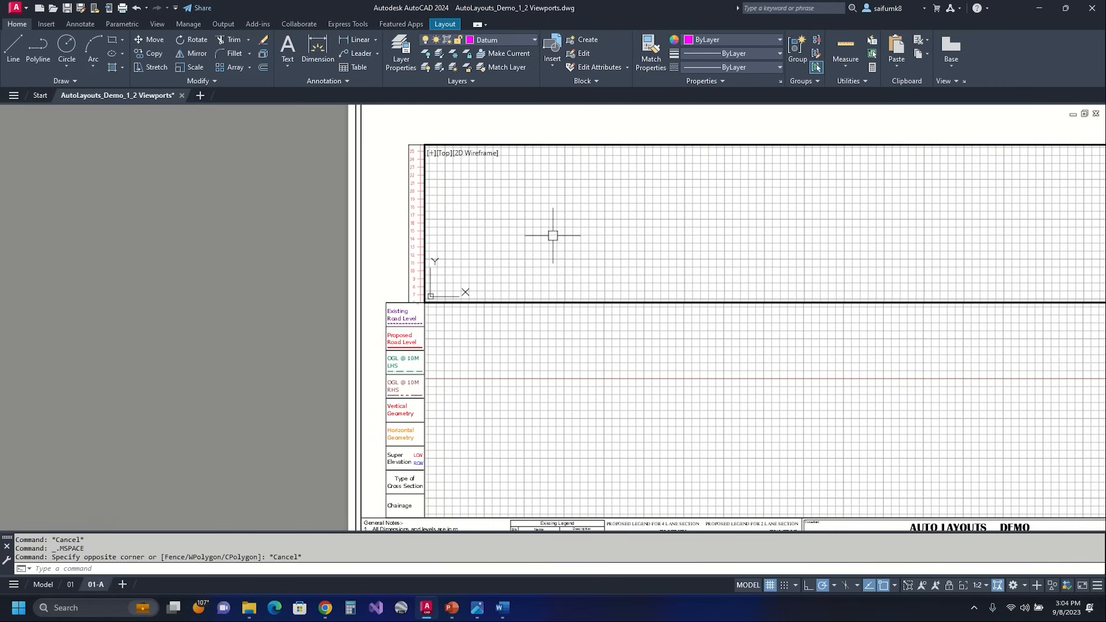
left_click(687, 363)
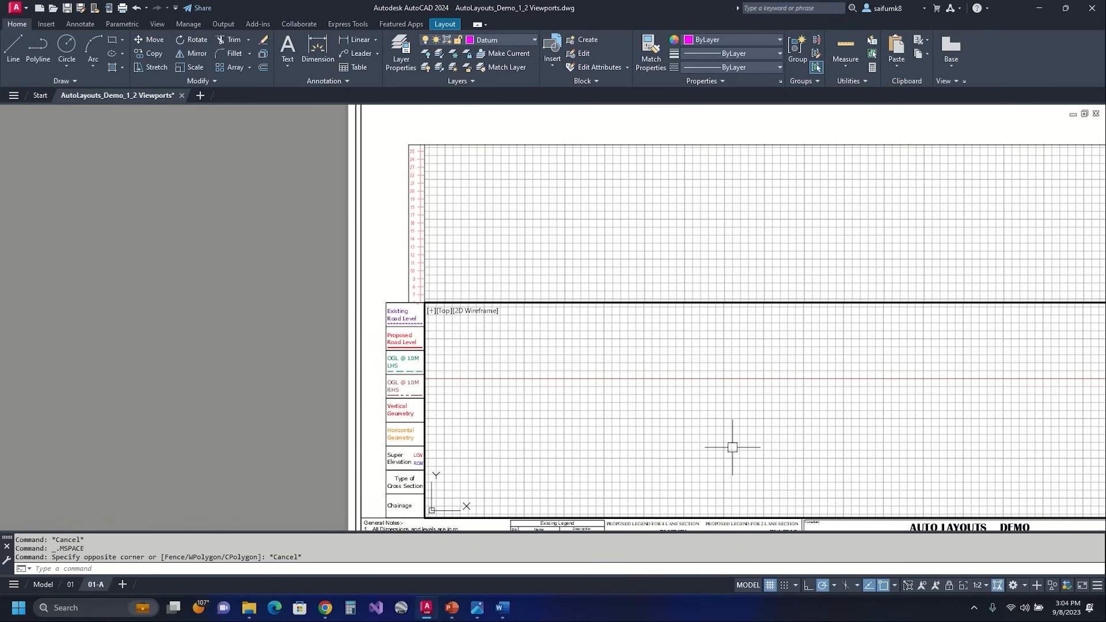
left_click(409, 393)
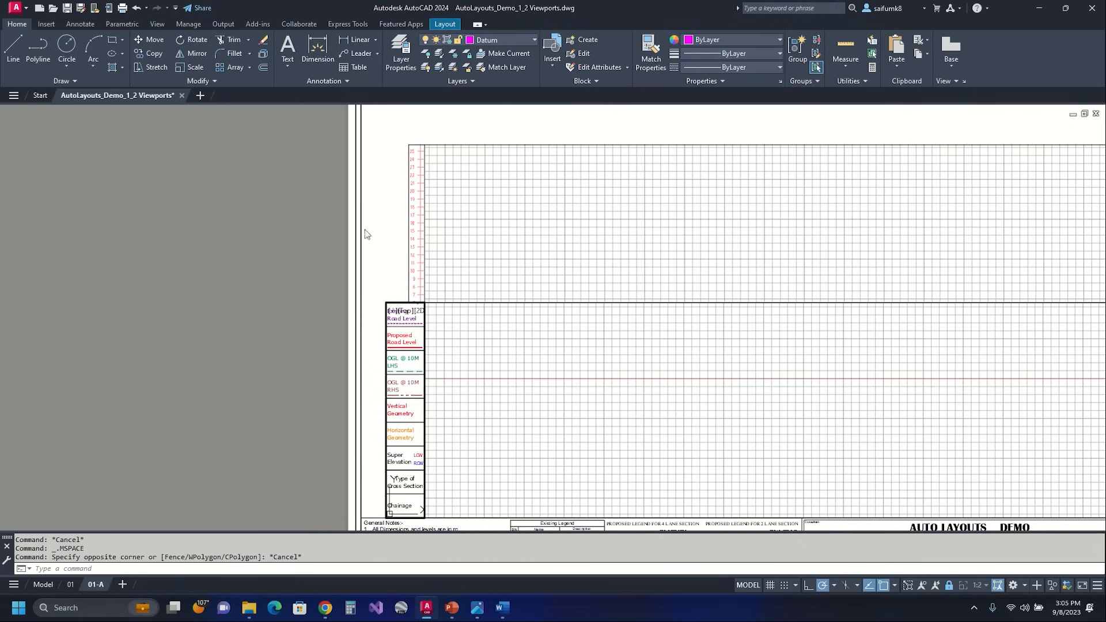
double_click(382, 240)
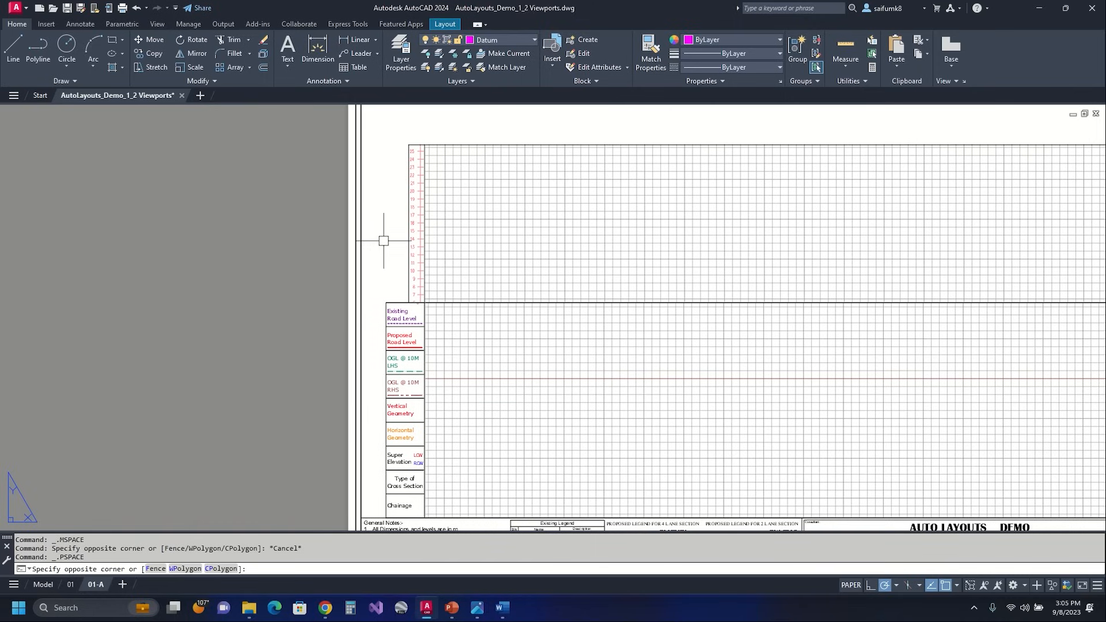
double_click(414, 239)
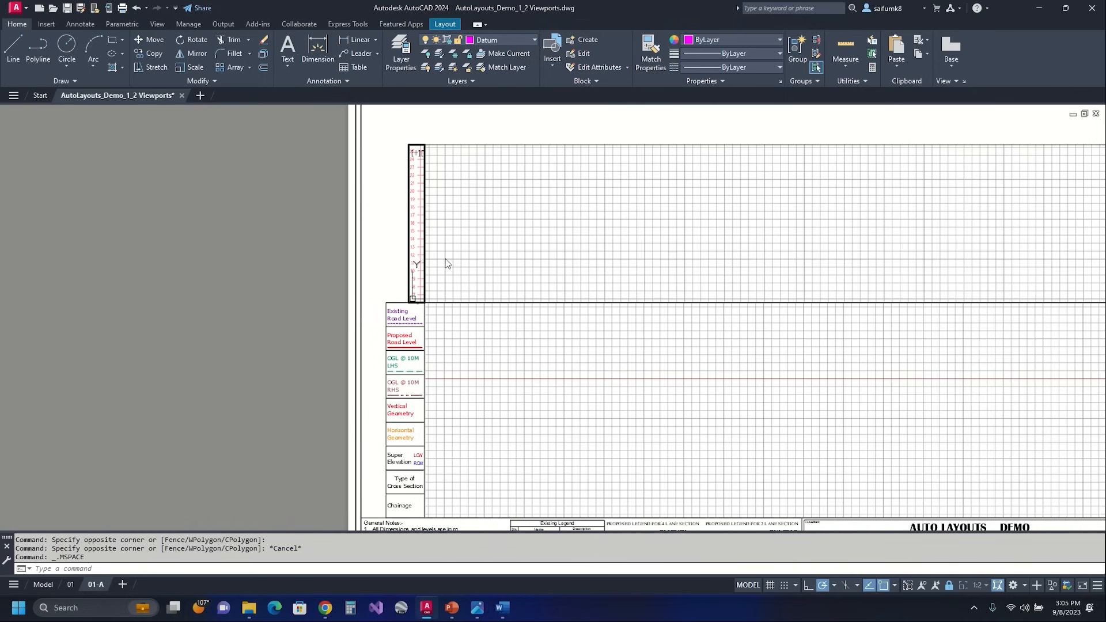
double_click(377, 273)
- Review the rest of the 01-A sheet and compare it with the single-viewport plan sheet in layout 01
scroll(415, 277, "down", 2)
middle_click_drag(580, 342, 500, 324)
scroll(860, 305, "up", 2)
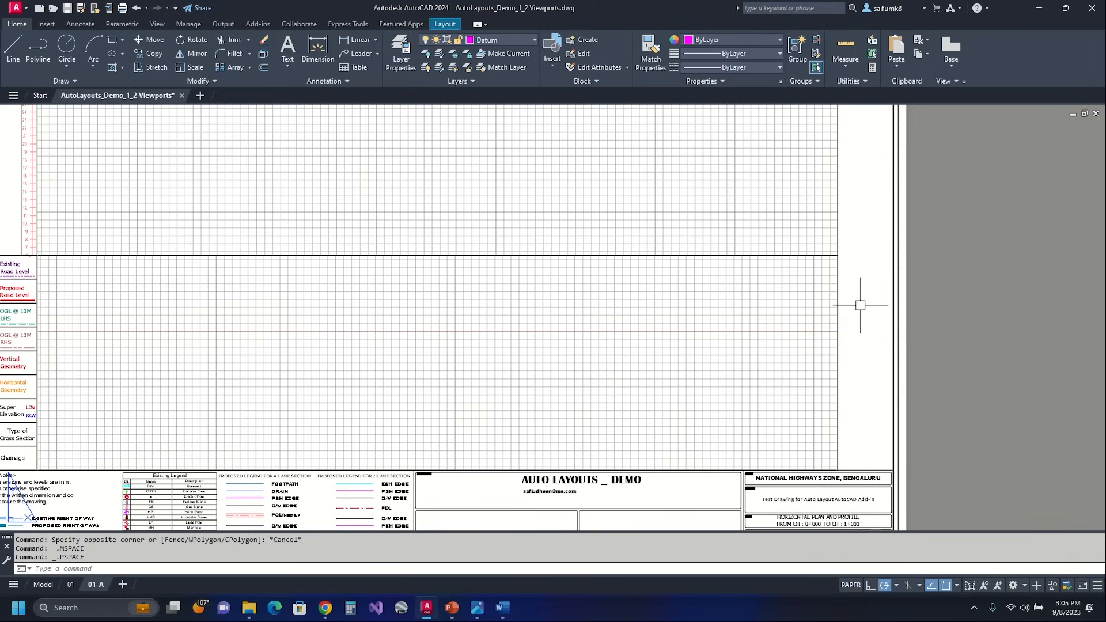
scroll(860, 305, "down", 2)
left_click(861, 307)
left_click(786, 214)
key("Escape")
middle_click_drag(455, 311, 545, 300)
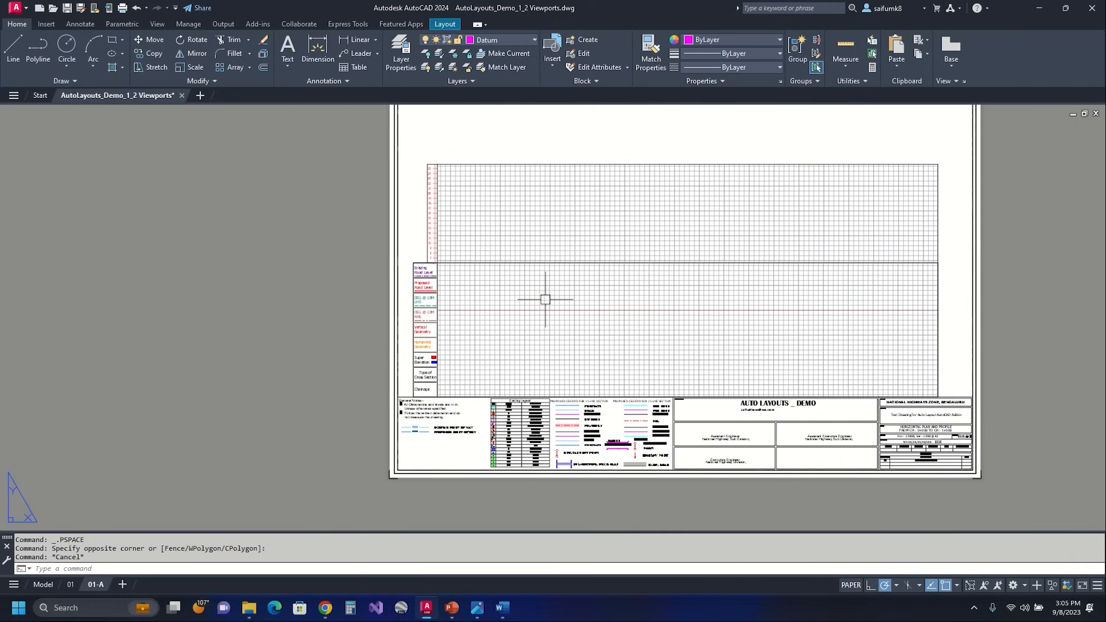
key("ctrl+Page_Up")
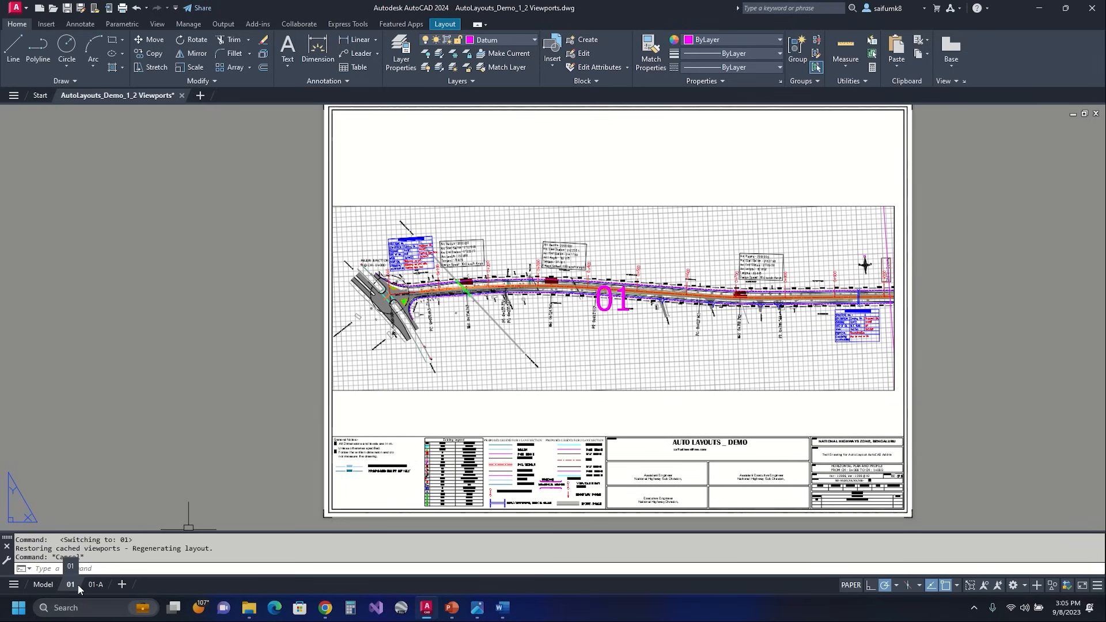
middle_click_drag(272, 372, 271, 359)
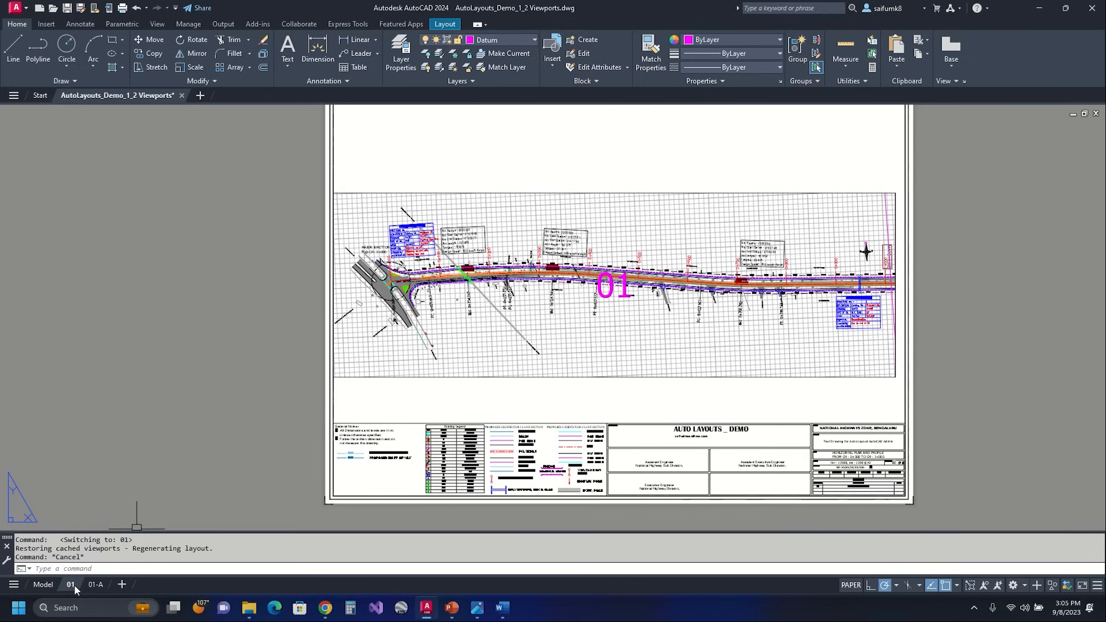
left_click_drag(75, 584, 74, 584)
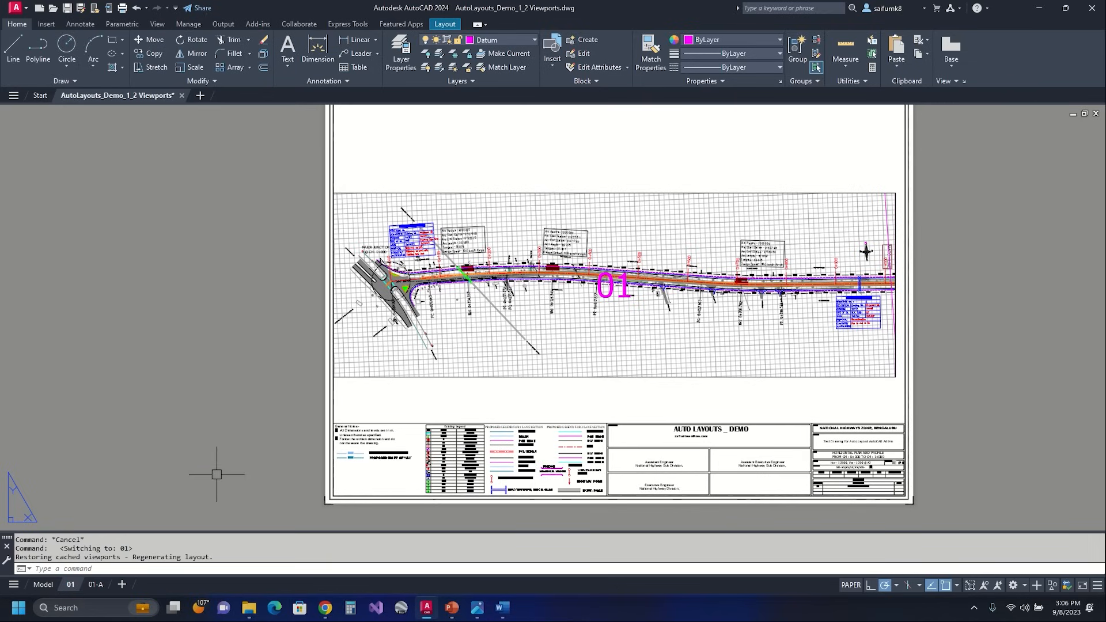
left_click(95, 585)
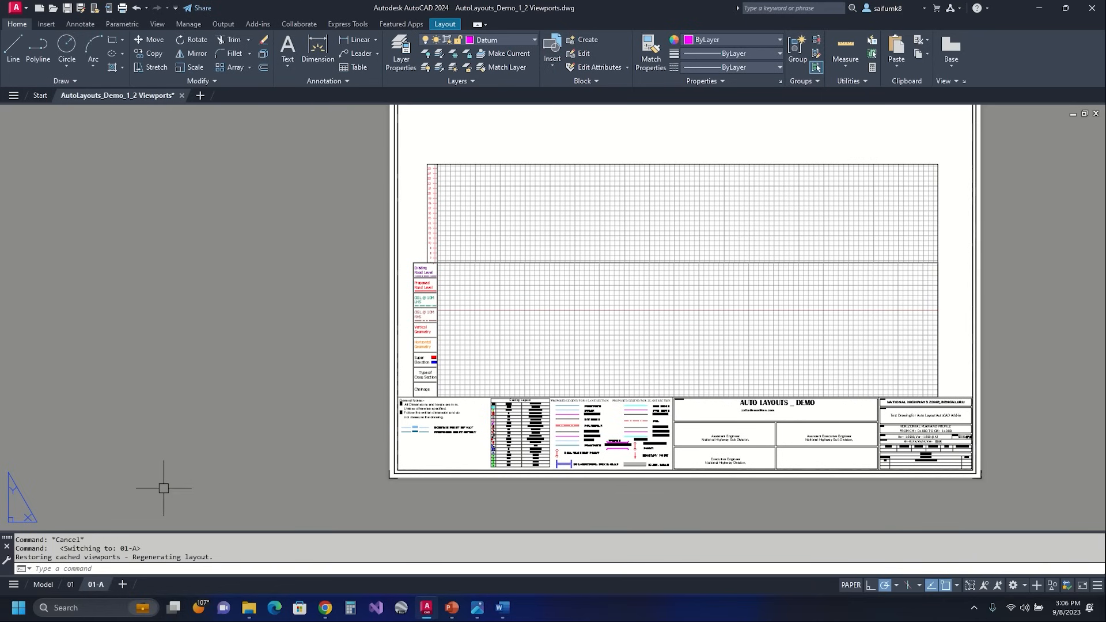
- From layout 01, start AutoLayouts with one viewport and select the magenta sheet number 01 in the first plan frame
key("ctrl+Page_Up")
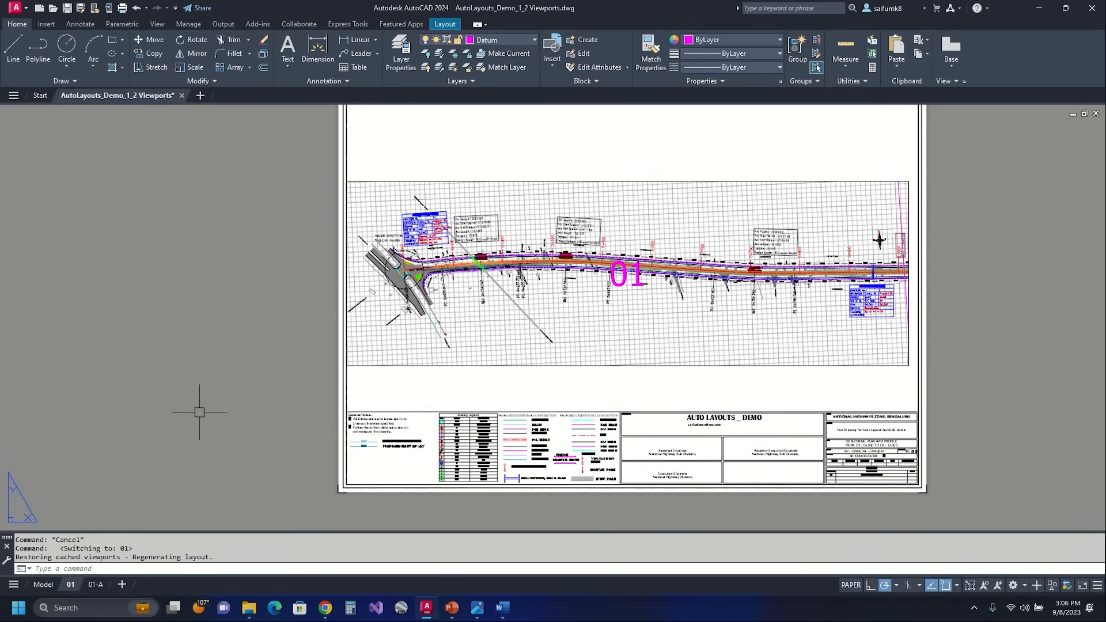
left_click(258, 24)
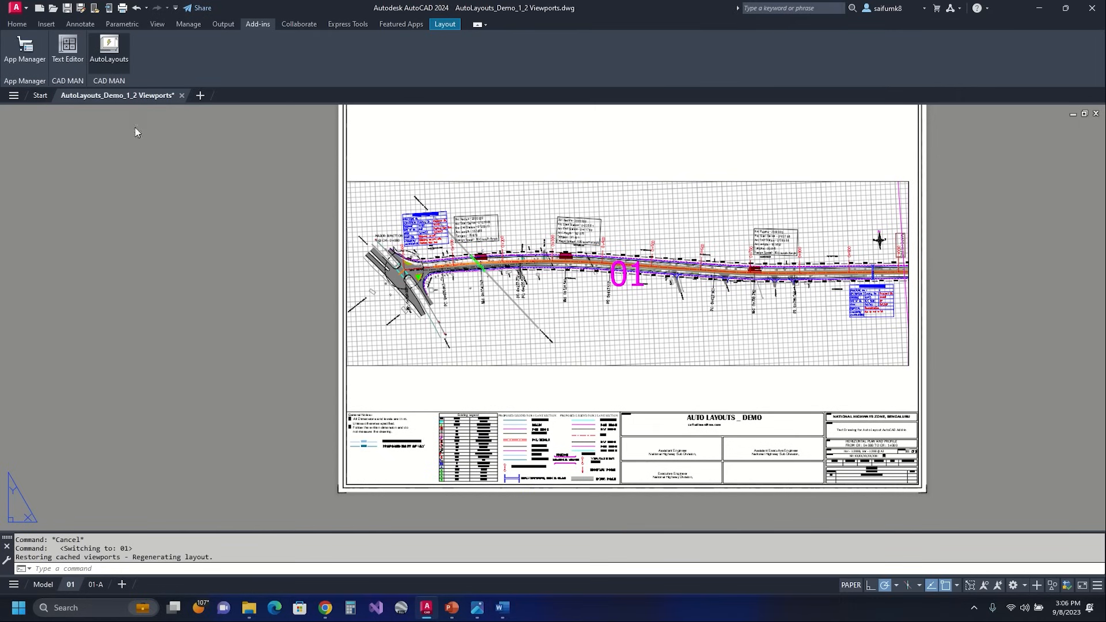
left_click_drag(285, 67, 364, 134)
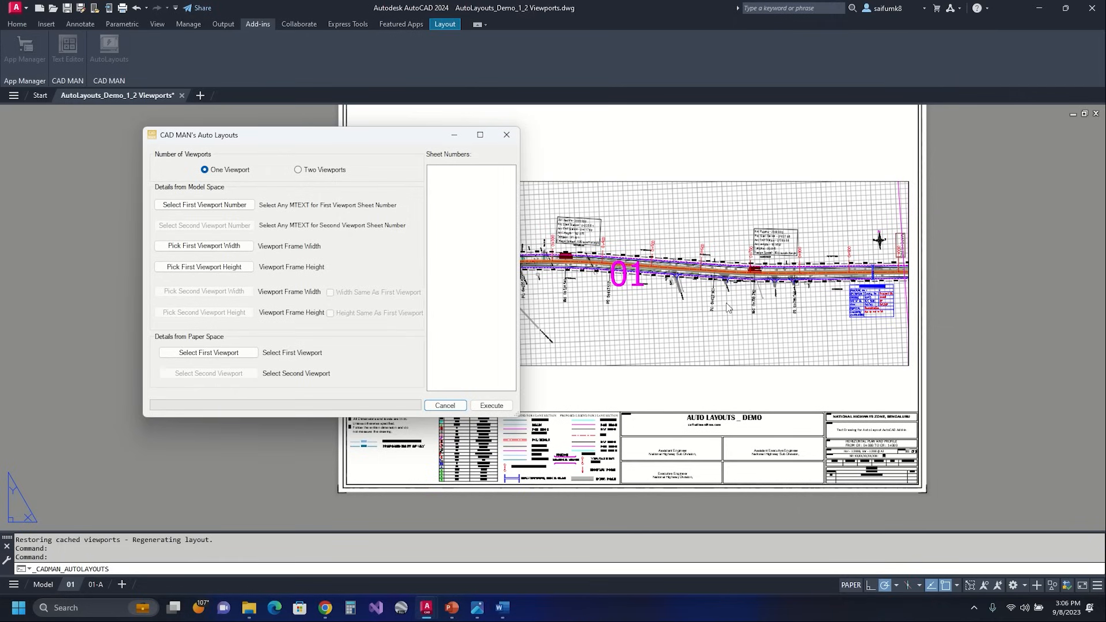
left_click(205, 205)
scroll(490, 384, "down", 6)
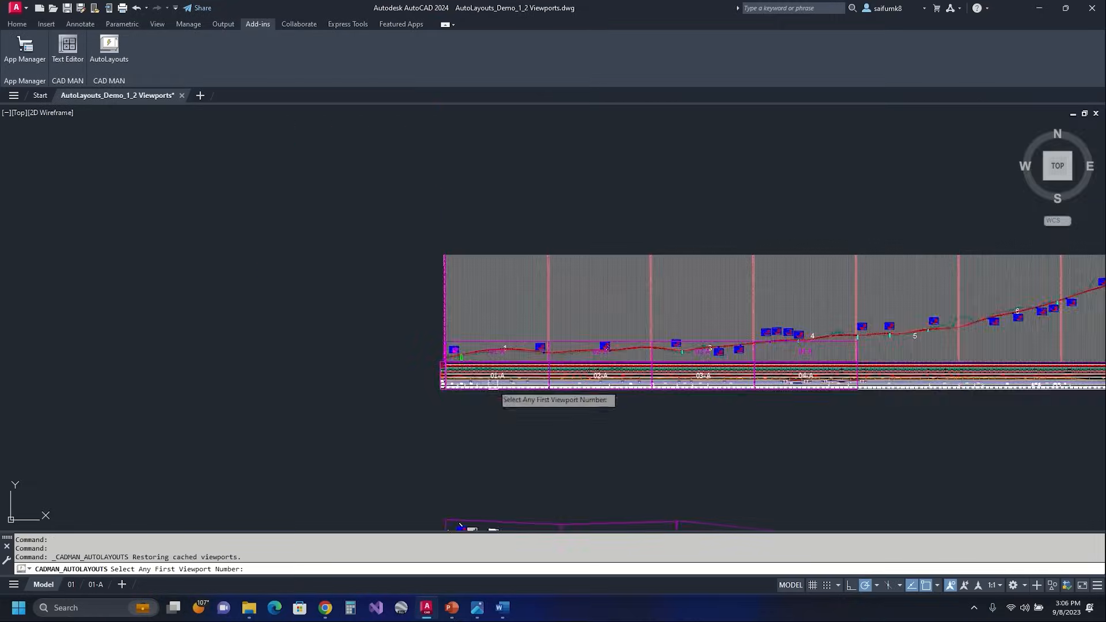
middle_click_drag(473, 464, 487, 264)
scroll(526, 355, "up", 8)
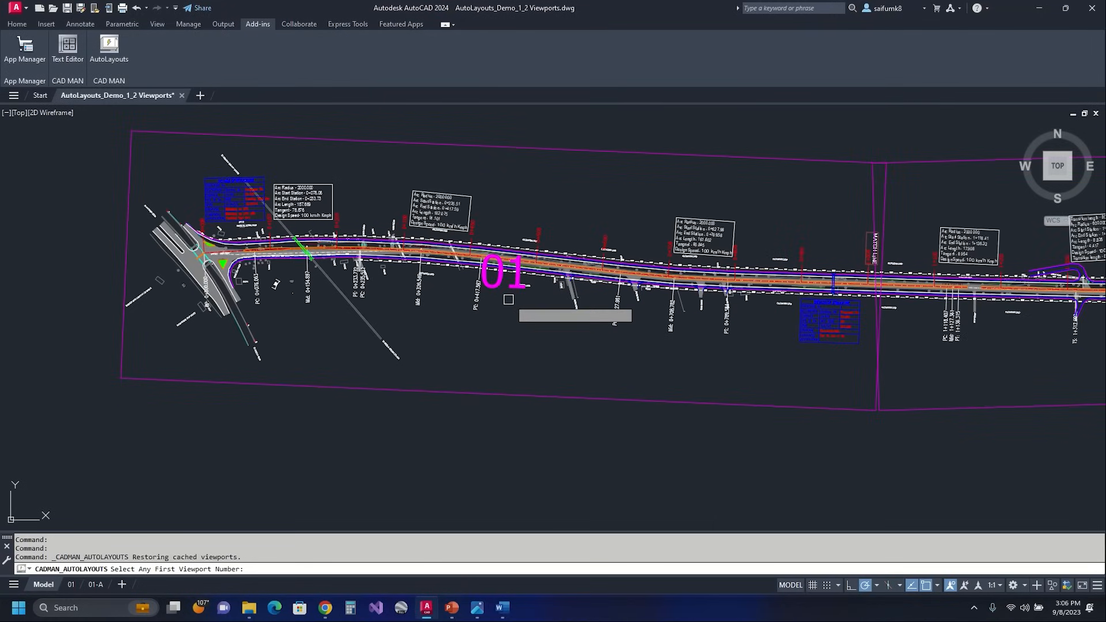
left_click(498, 287)
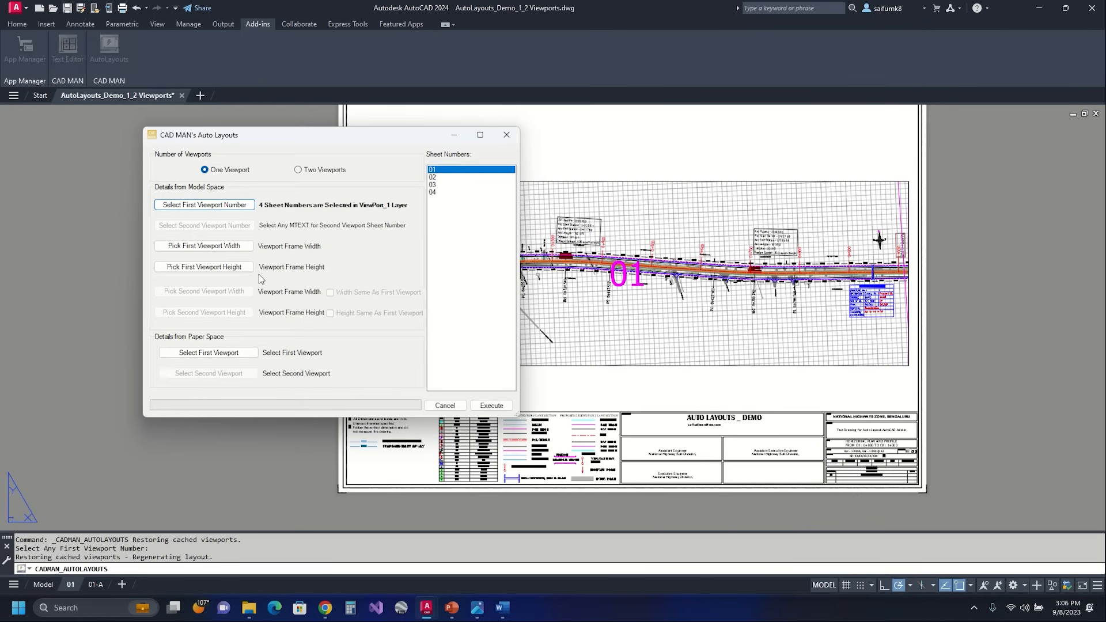
- Define the first viewport's width by picking both ends of plan frame 01's lower long edge
left_click(198, 248)
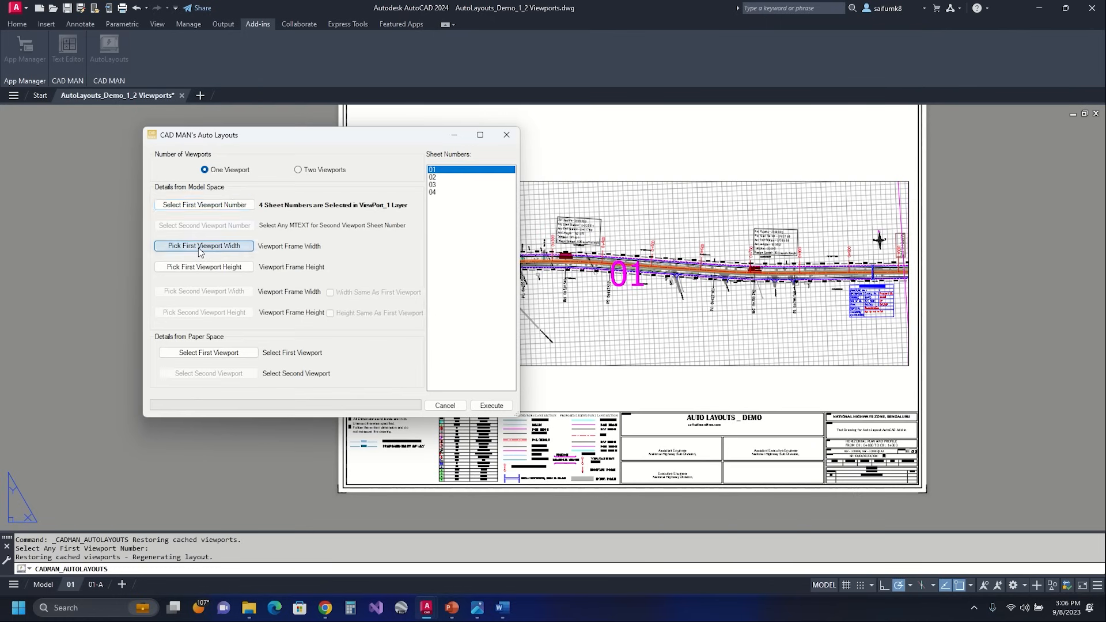
left_click(121, 377)
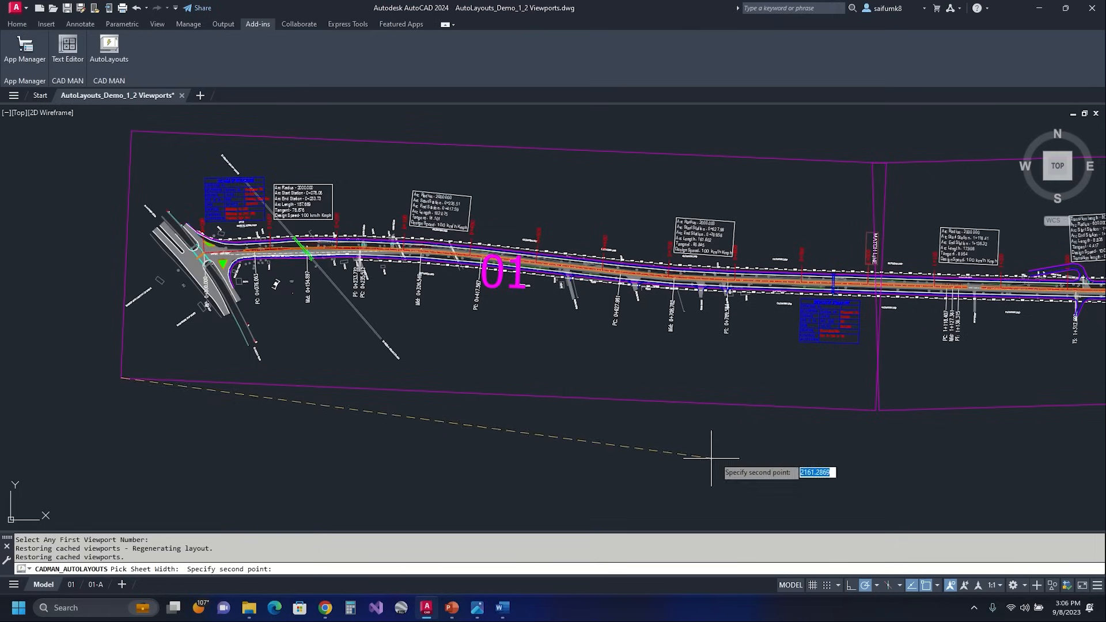
scroll(871, 418, "up", 5)
left_click(895, 366)
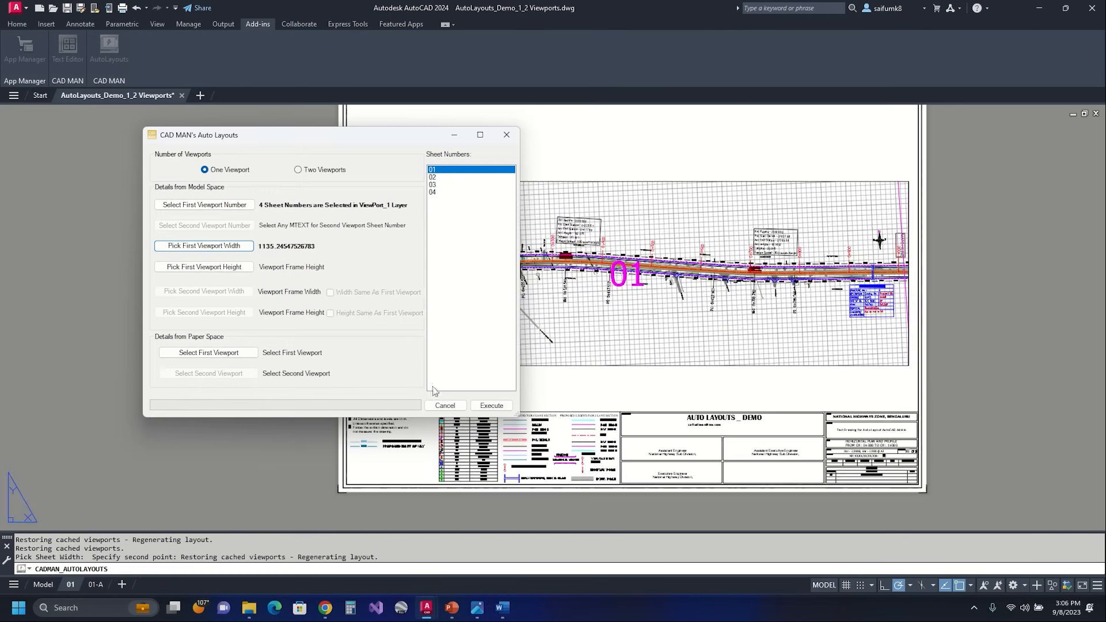
- Define the first viewport's height by picking the upper and lower ends of plan frame 01's starting short edge
left_click(201, 268)
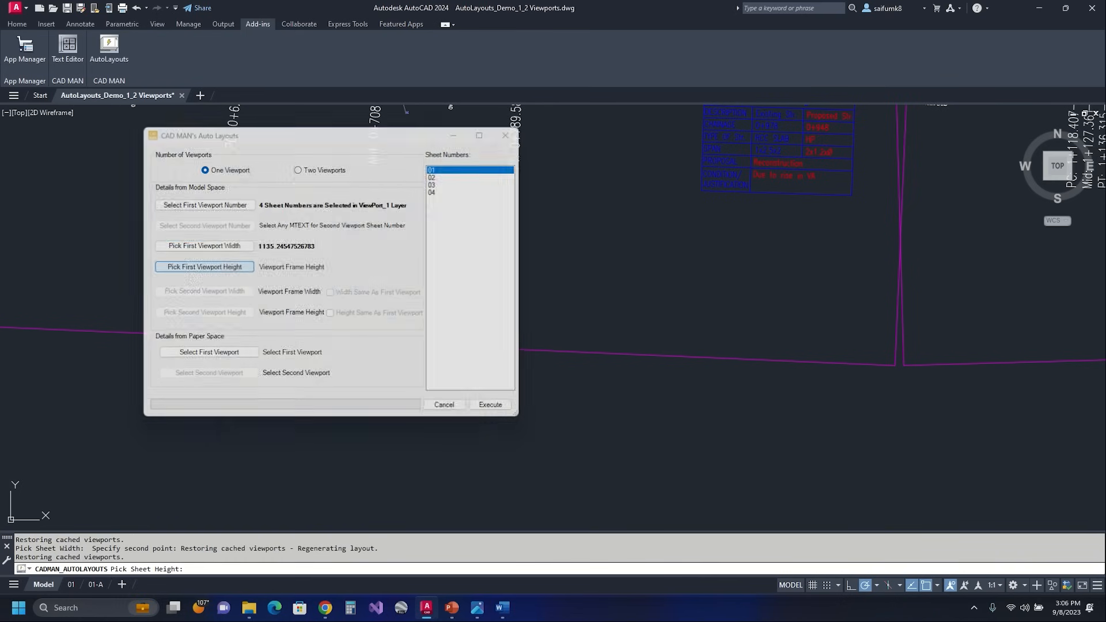
scroll(298, 385, "down", 5)
scroll(604, 413, "up", 3)
left_click(401, 215)
left_click(391, 461)
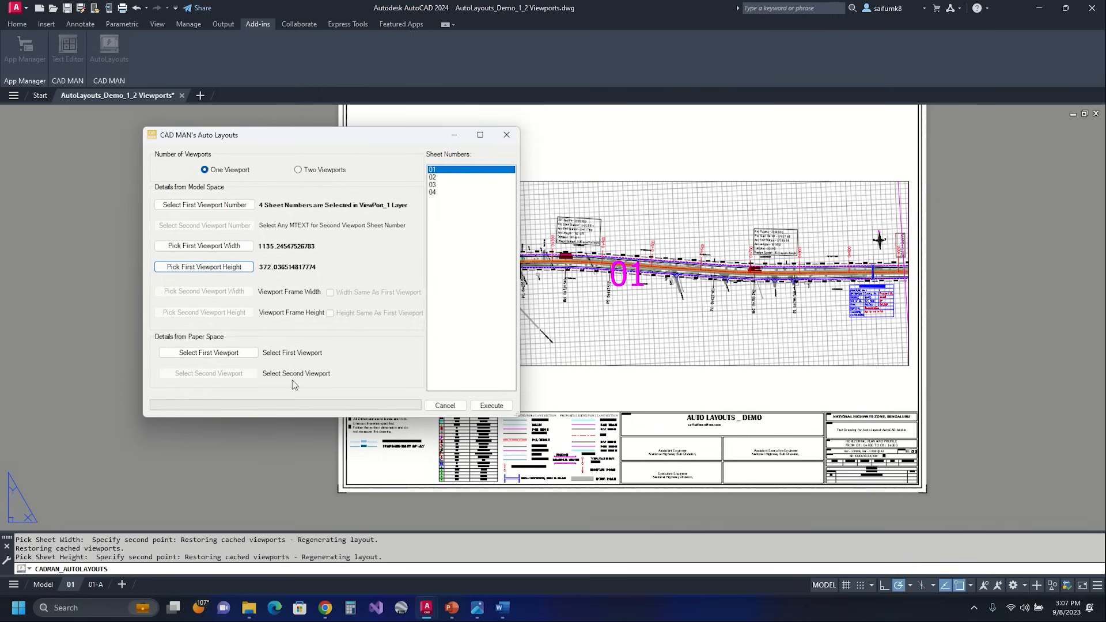
- Select the plan viewport on layout 01 as the first viewport and generate the four single-viewport sheets
left_click(212, 354)
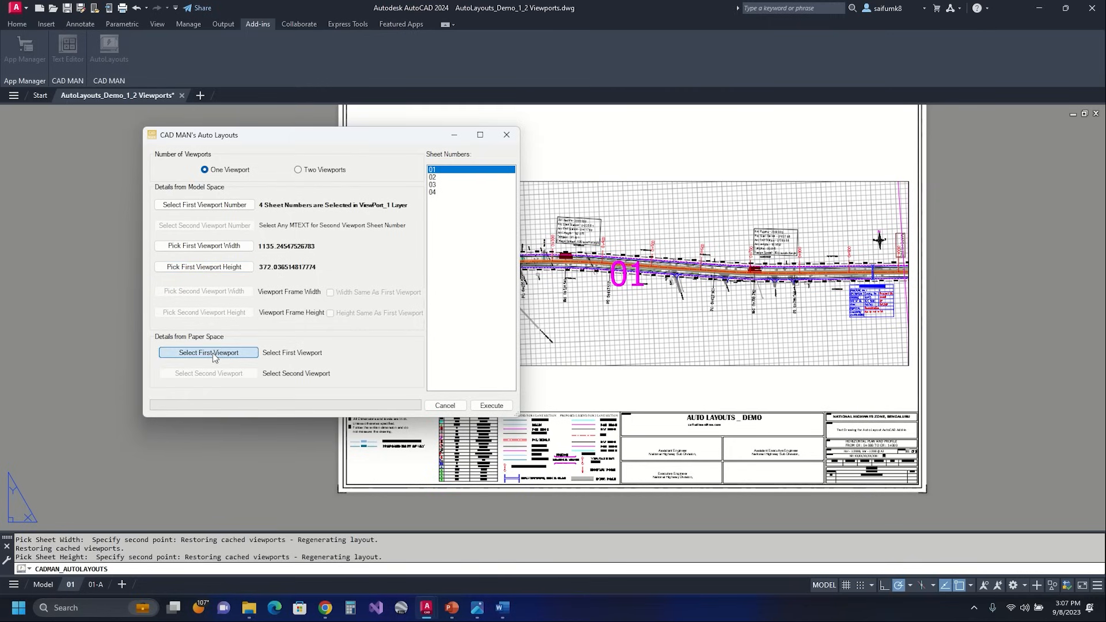
left_click(424, 370)
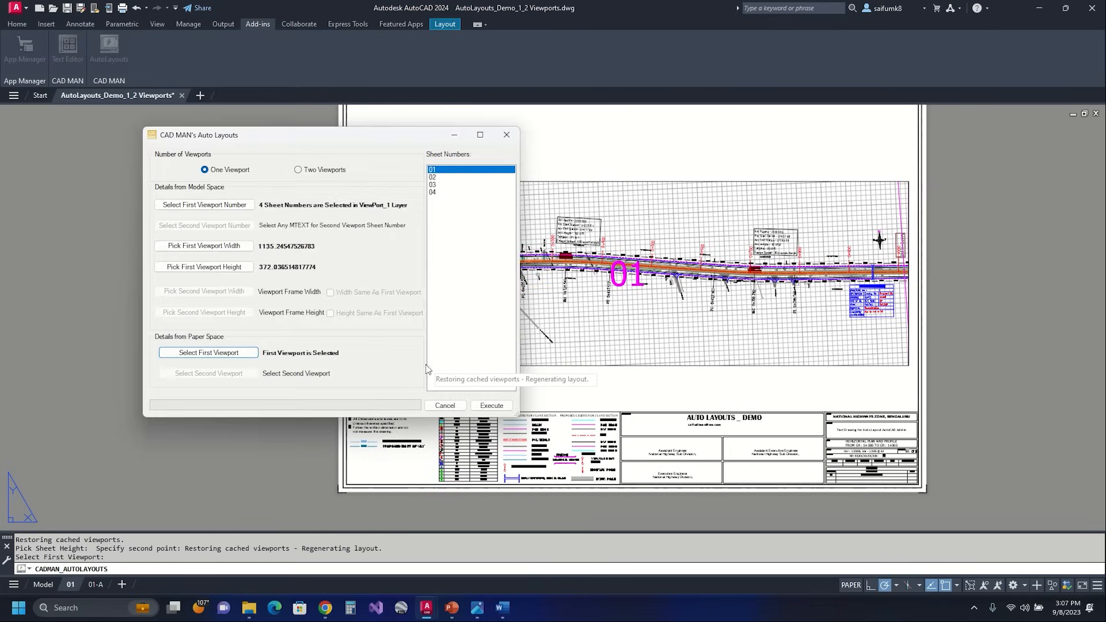
left_click(491, 406)
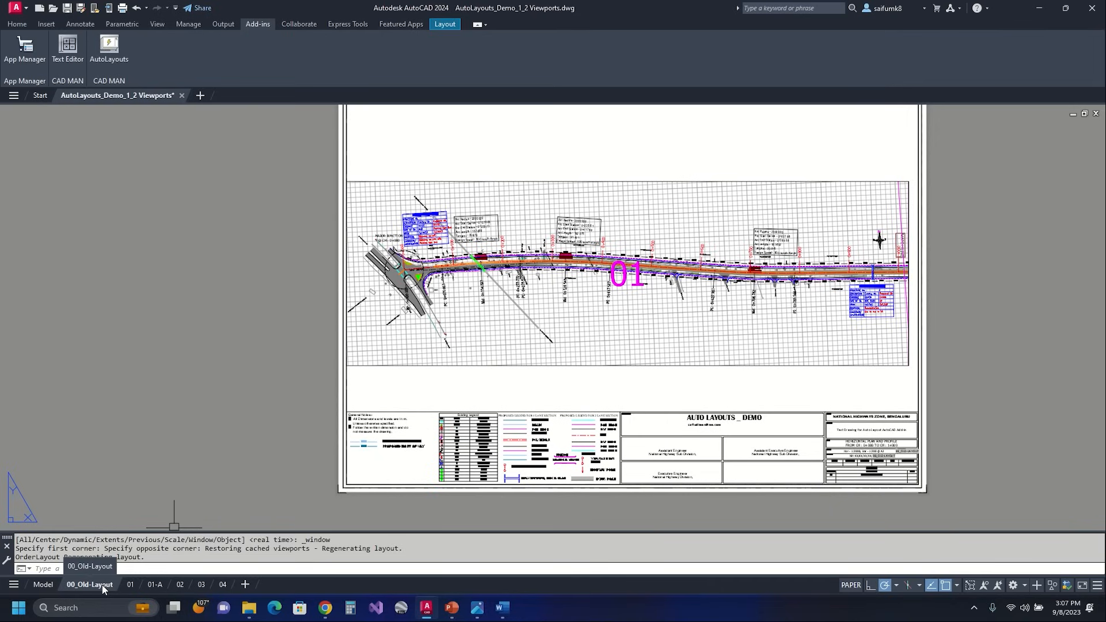
- Review the generated plan sheets in layouts 01, 02, 03 and 04
left_click(130, 584)
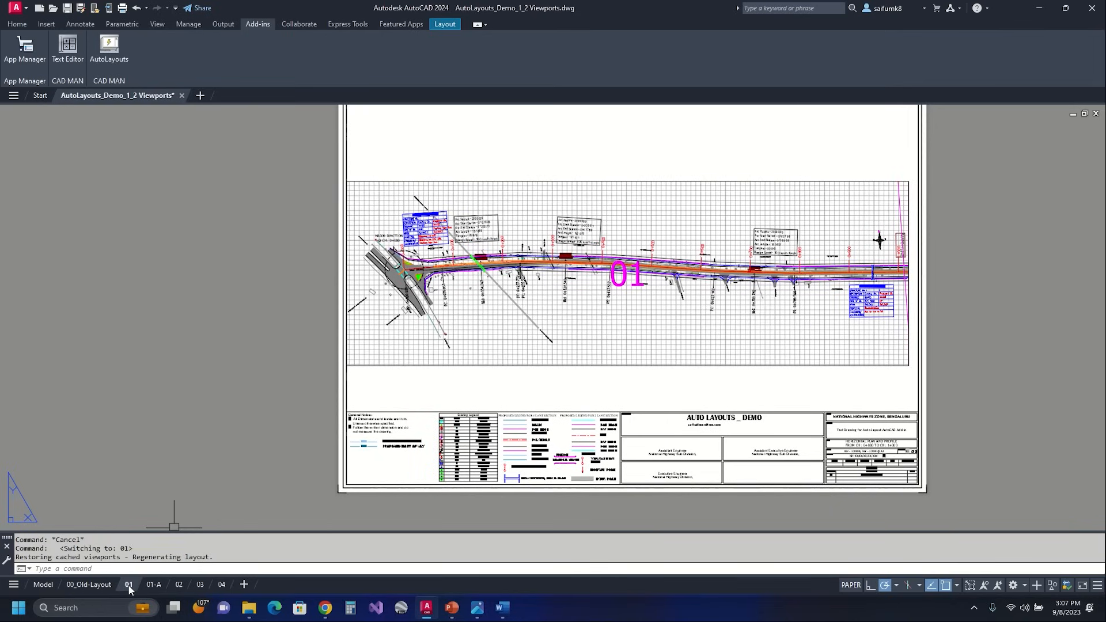
left_click(179, 585)
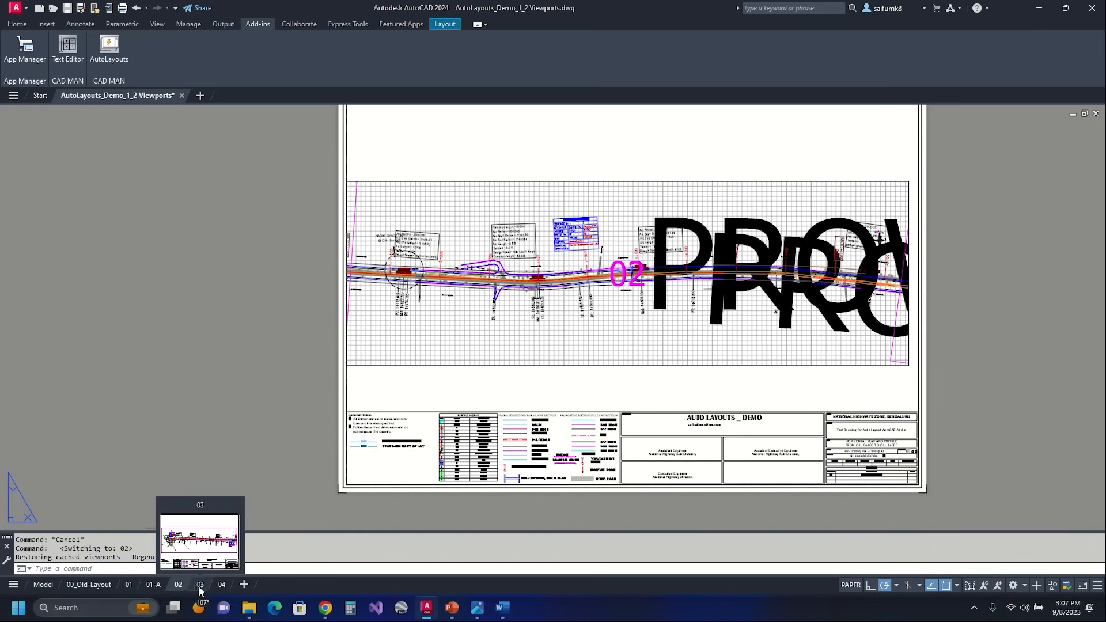
left_click(198, 586)
left_click(230, 585)
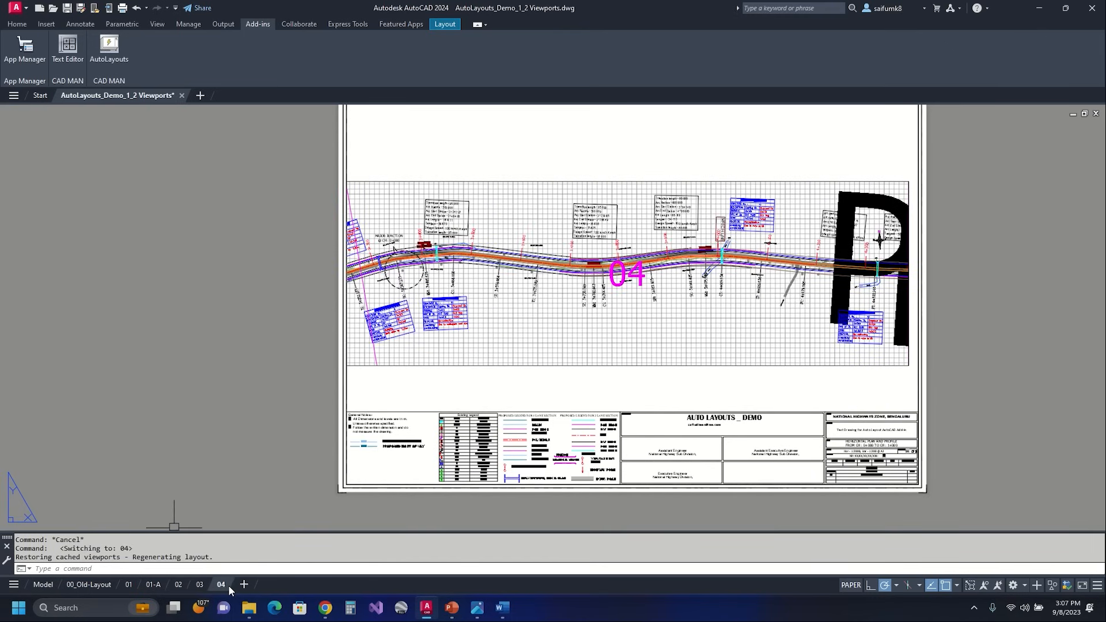
- Move layout 01-A ahead of 00_Old-Layout so that it directly follows Model
left_click(154, 586)
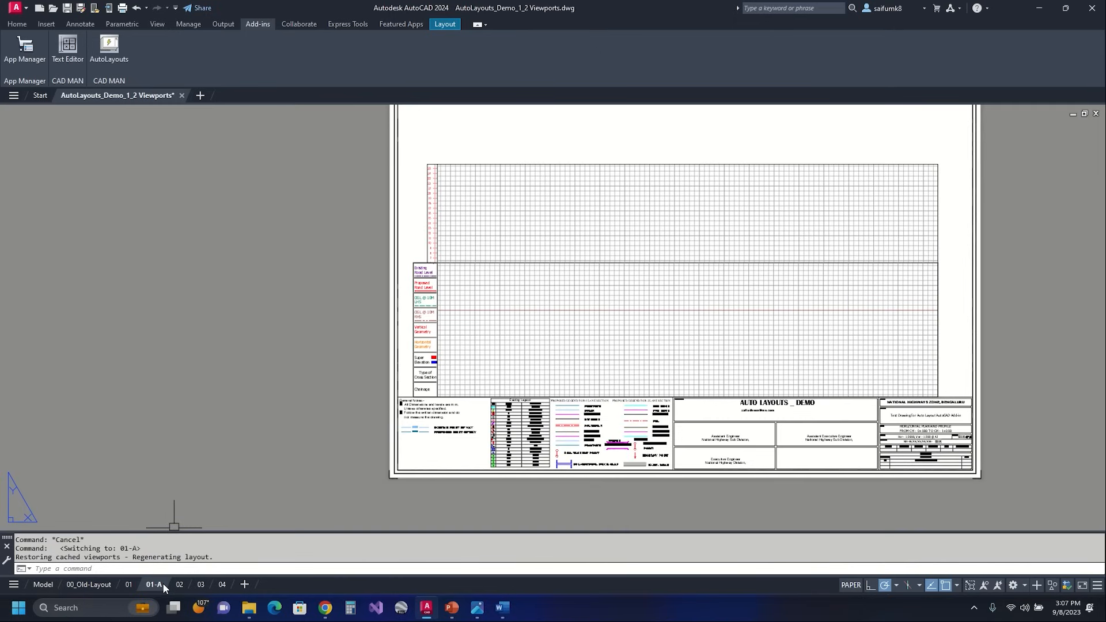
left_click_drag(161, 587, 149, 586)
left_click_drag(66, 587, 68, 587)
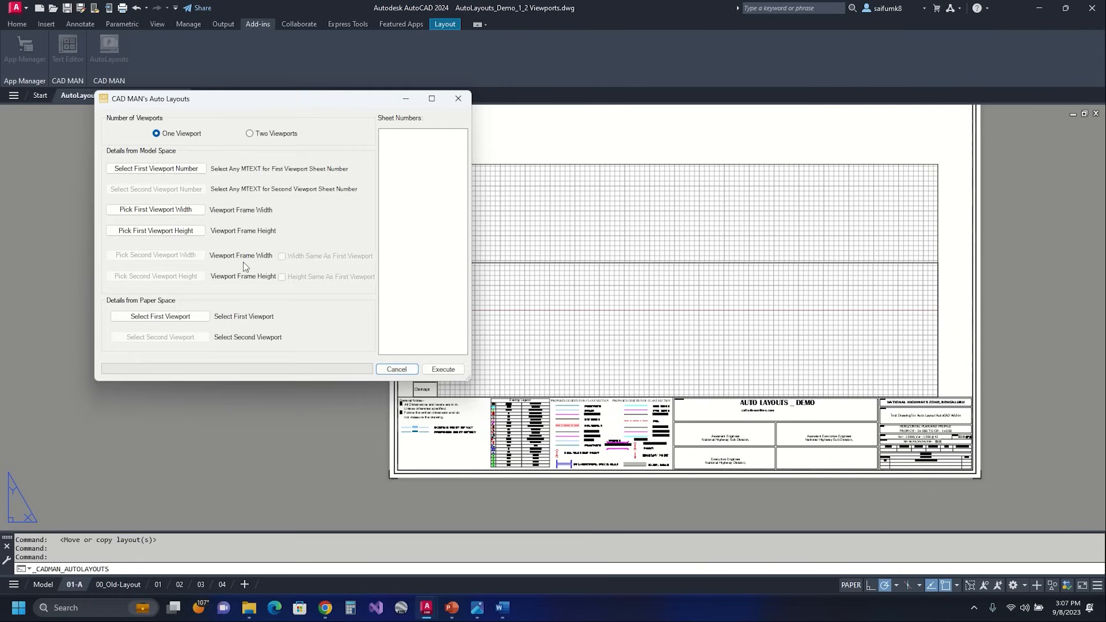
- Set AutoLayouts to two viewports, selecting the magenta 01-A as first viewport number and the white 01-A as second
left_click(275, 133)
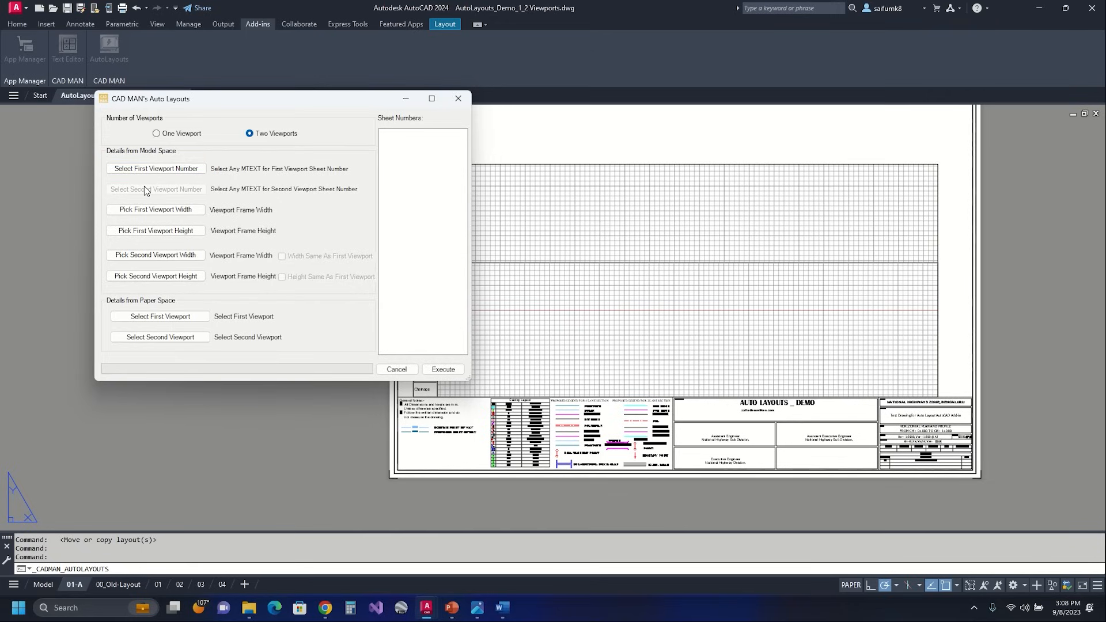
left_click(183, 169)
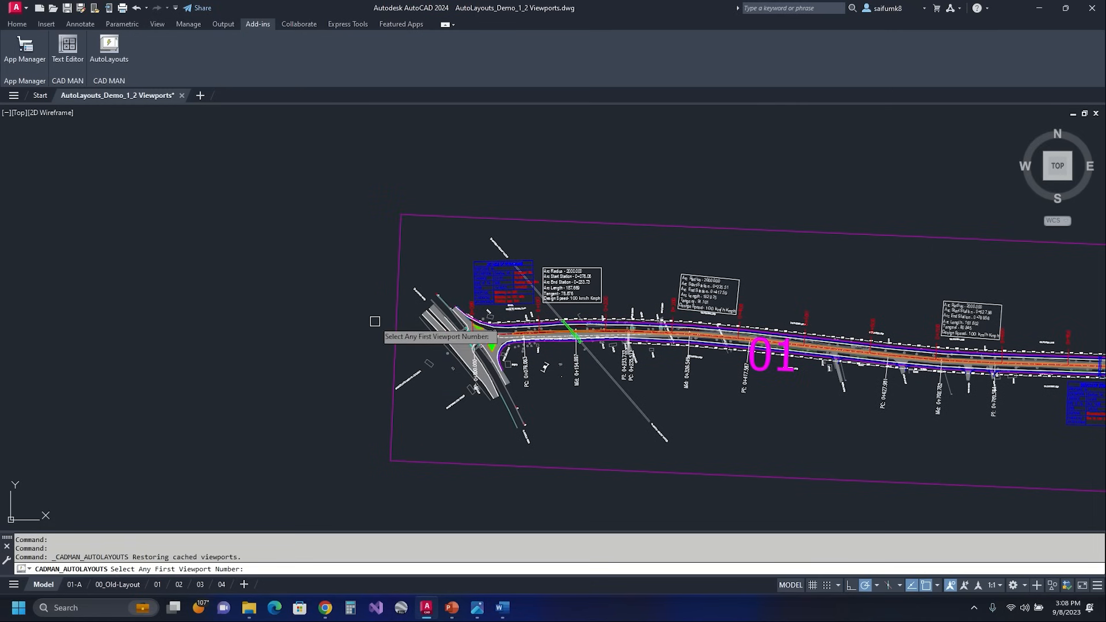
scroll(677, 447, "down", 4)
middle_click_drag(728, 365, 538, 401)
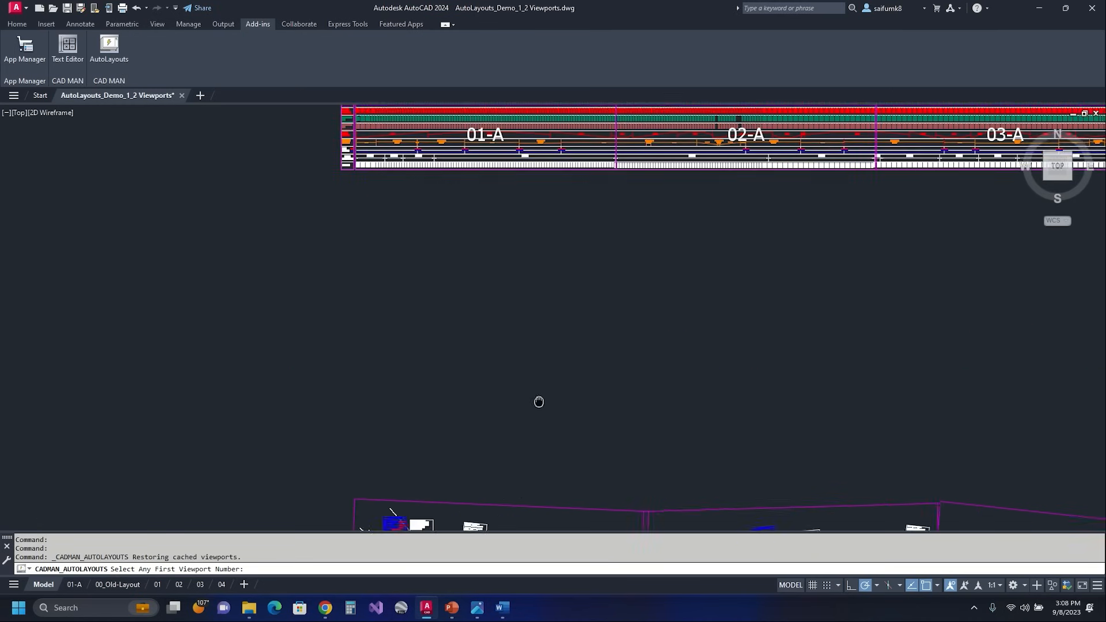
scroll(553, 358, "up", 5)
left_click(483, 216)
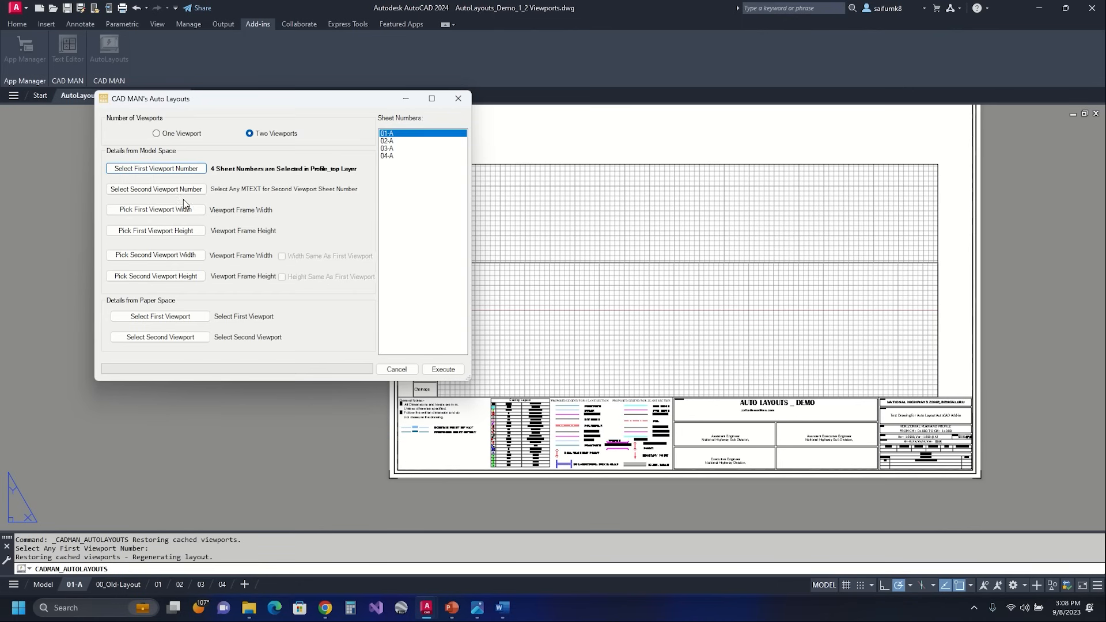
left_click(153, 190)
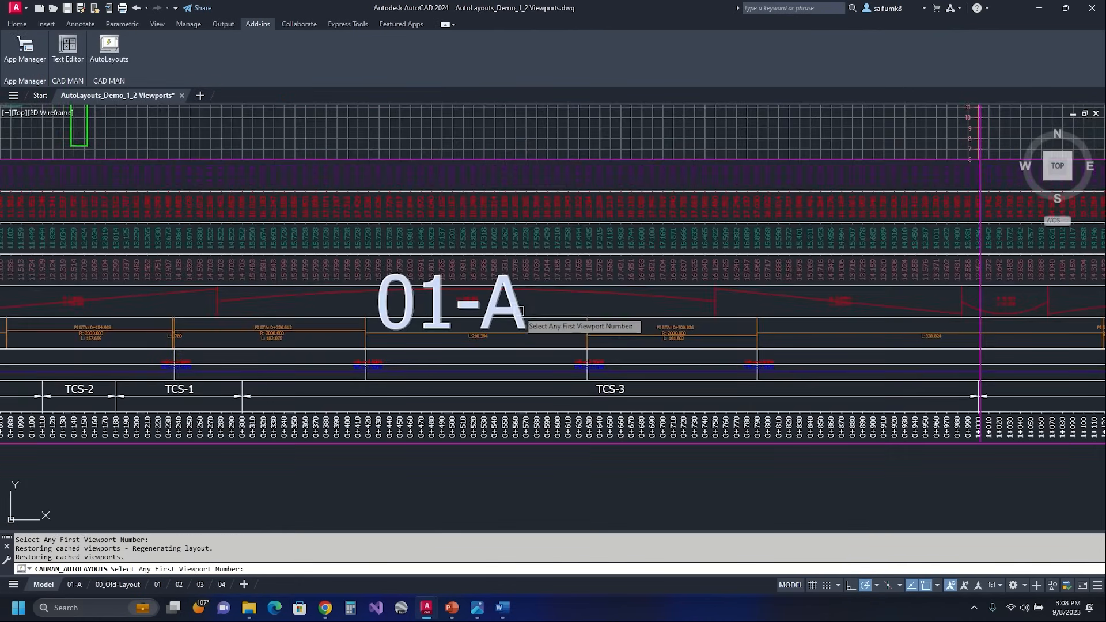
left_click(506, 300)
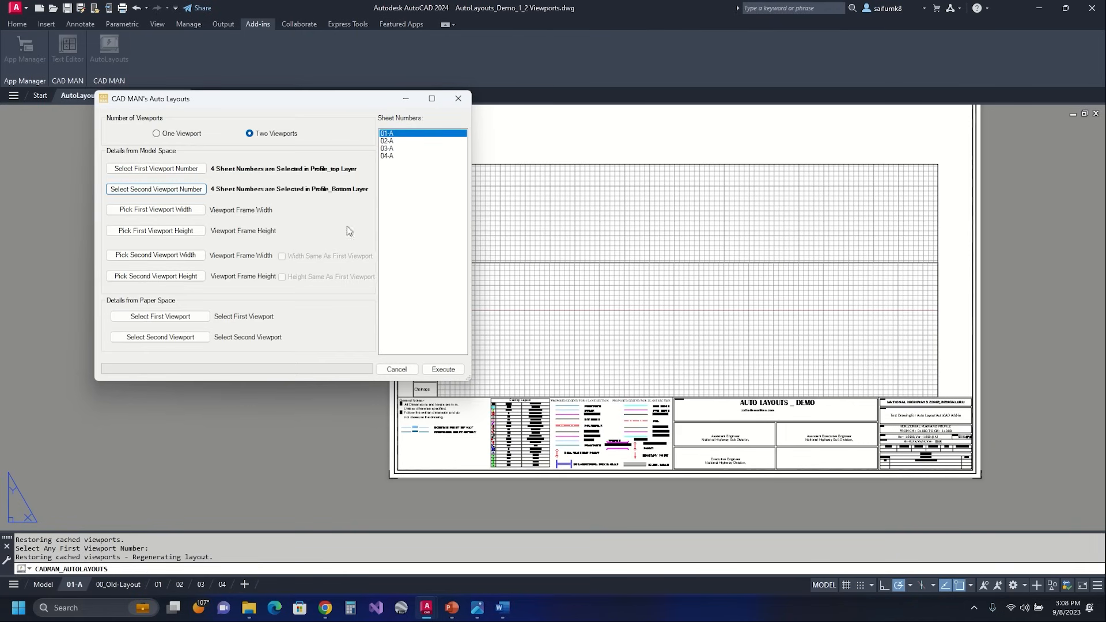
- Define the first viewport's width by picking both ends of the upper edge of profile graph frame 01-A
left_click(155, 210)
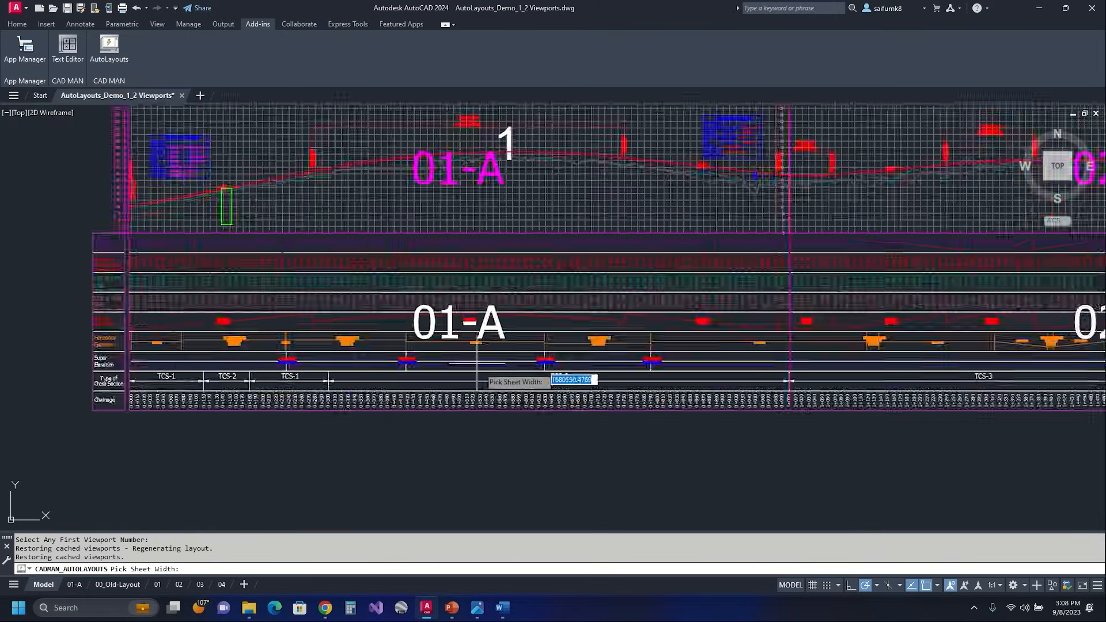
scroll(451, 420, "down", 3)
scroll(341, 321, "up", 10)
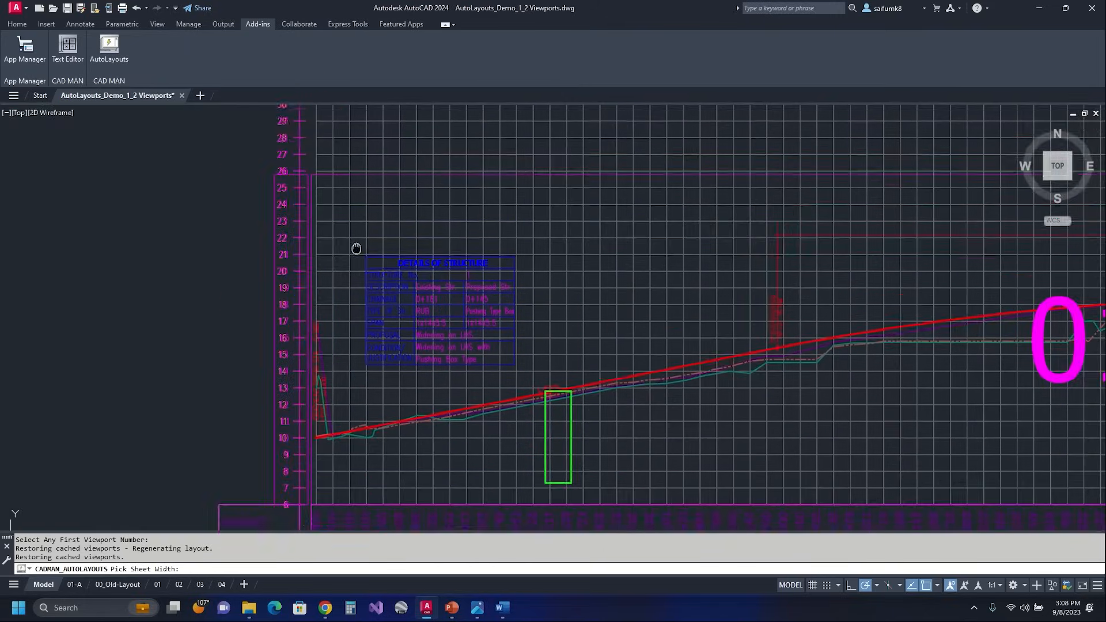
left_click(327, 273)
scroll(340, 277, "down", 2)
middle_click_drag(740, 345, 197, 354)
scroll(611, 371, "down", 1)
middle_click_drag(774, 327, 155, 295)
scroll(154, 295, "down", 2)
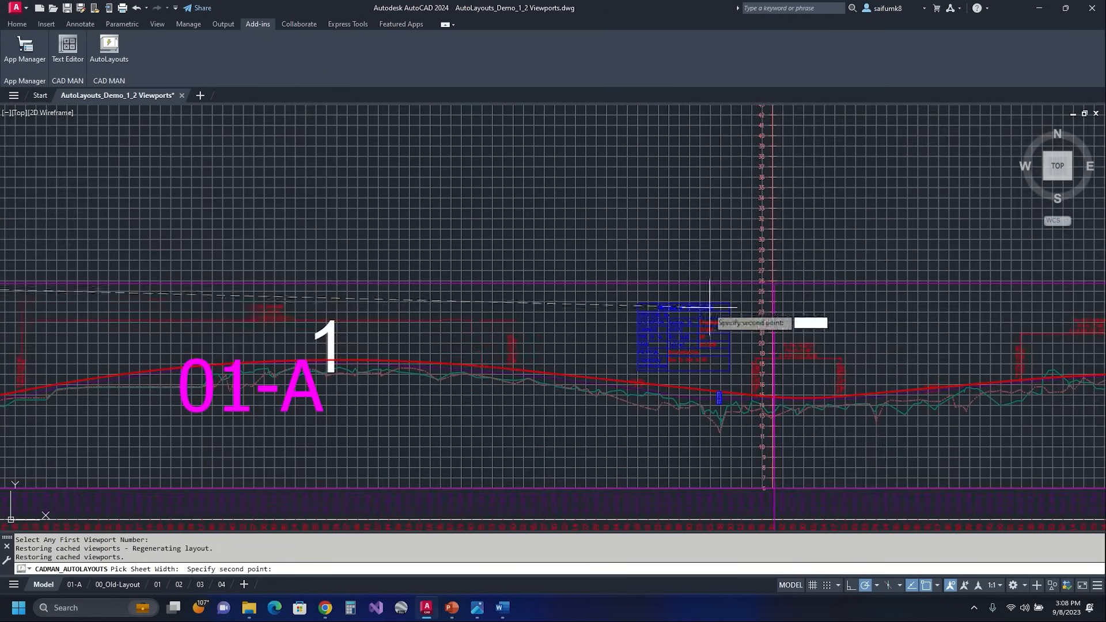
scroll(726, 305, "up", 4)
scroll(862, 267, "up", 4)
left_click(810, 225)
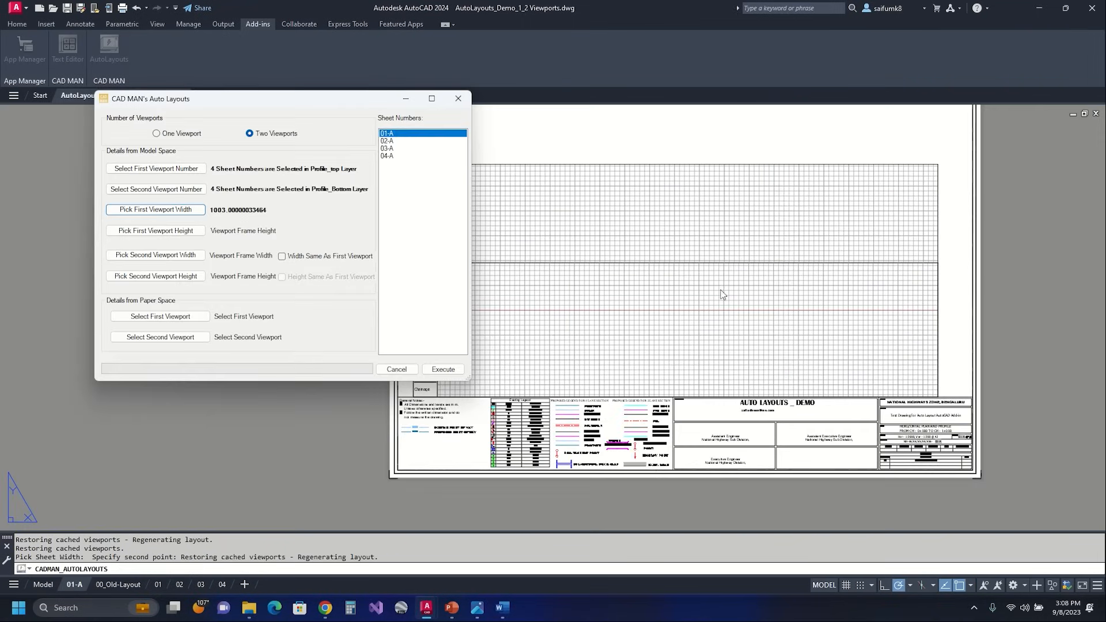
- Define the first viewport's height by picking the upper and lower ends of profile graph frame 01-A's starting edge
left_click(158, 236)
scroll(583, 321, "down", 9)
middle_click_drag(333, 380, 848, 336)
scroll(472, 312, "up", 4)
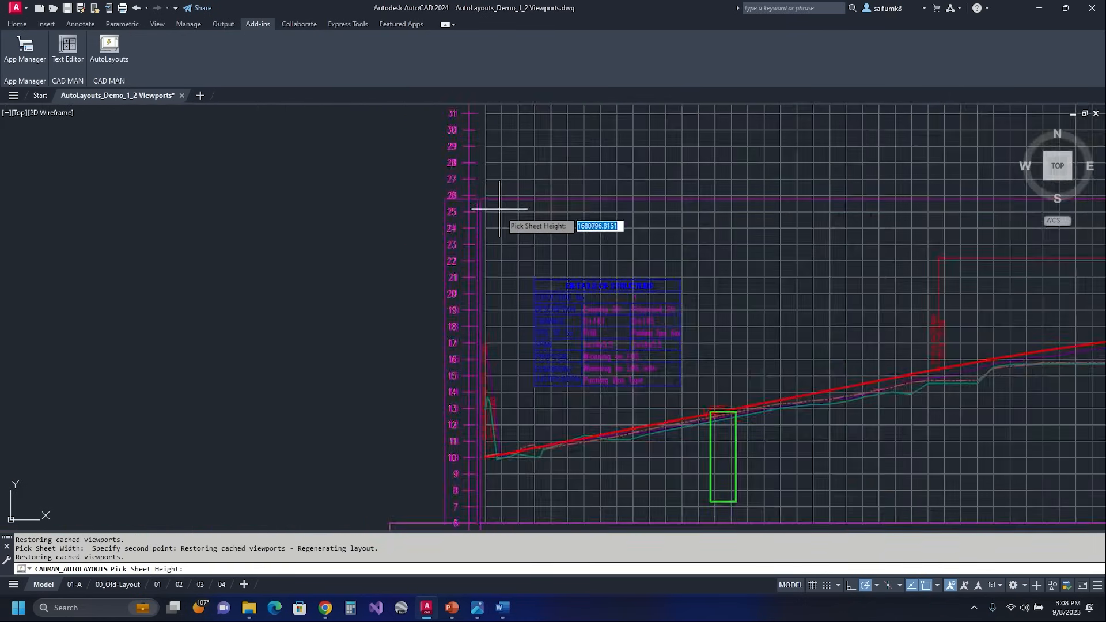
scroll(497, 189, "up", 4)
left_click(447, 212)
scroll(493, 321, "down", 3)
middle_click_drag(494, 321, 498, 153)
scroll(469, 369, "up", 8)
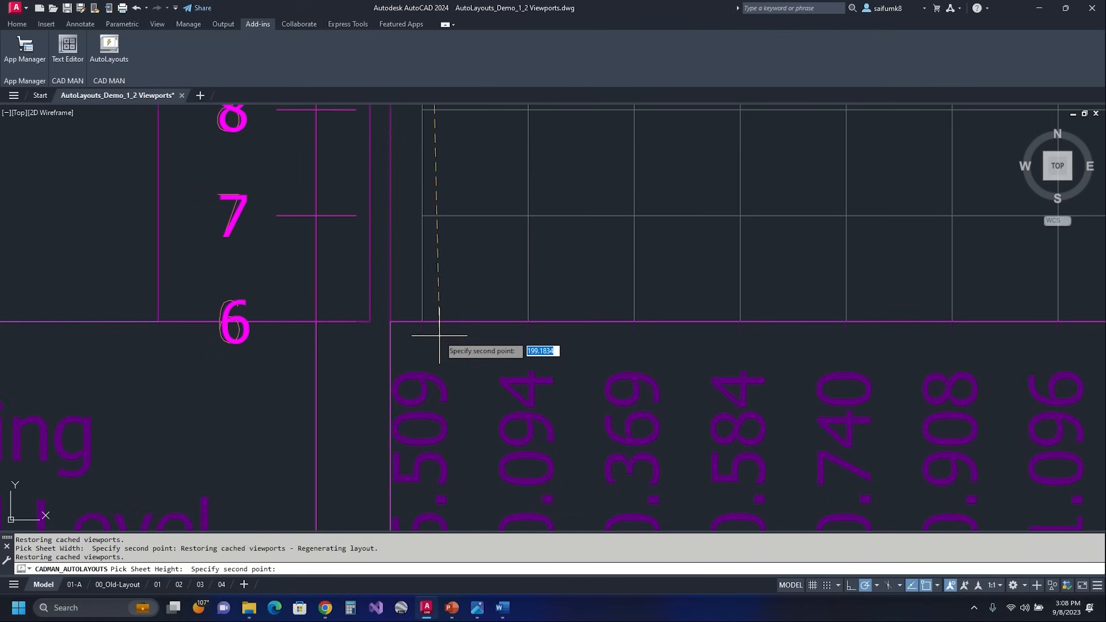
left_click(390, 314)
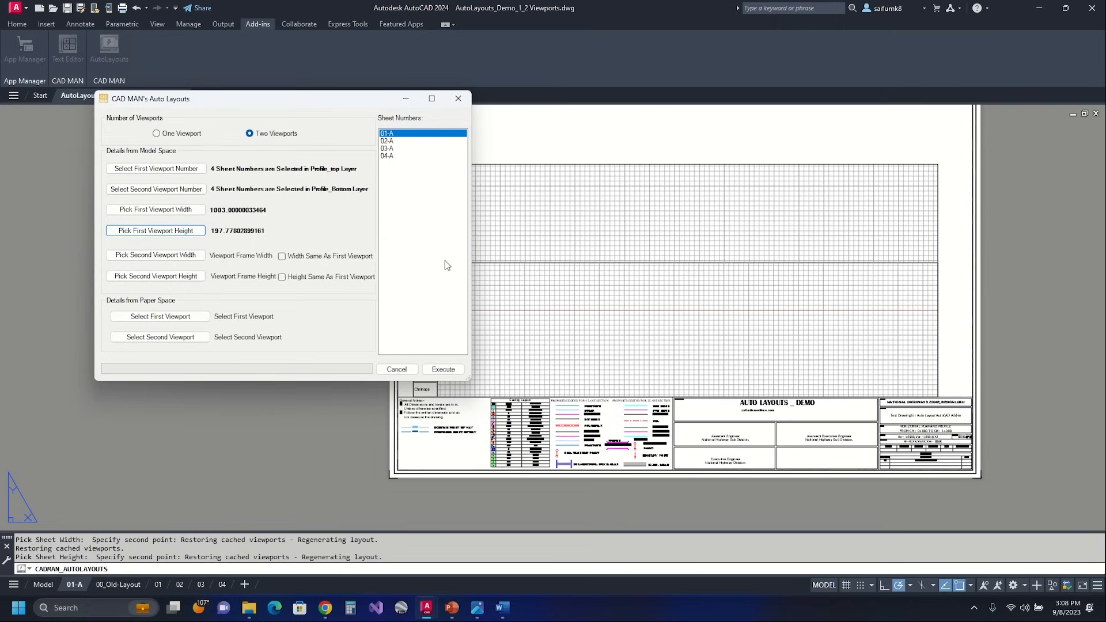
- Define the second viewport's width by picking both ends of the lower edge of the 01-A data band frame
left_click(183, 255)
scroll(198, 284, "down", 5)
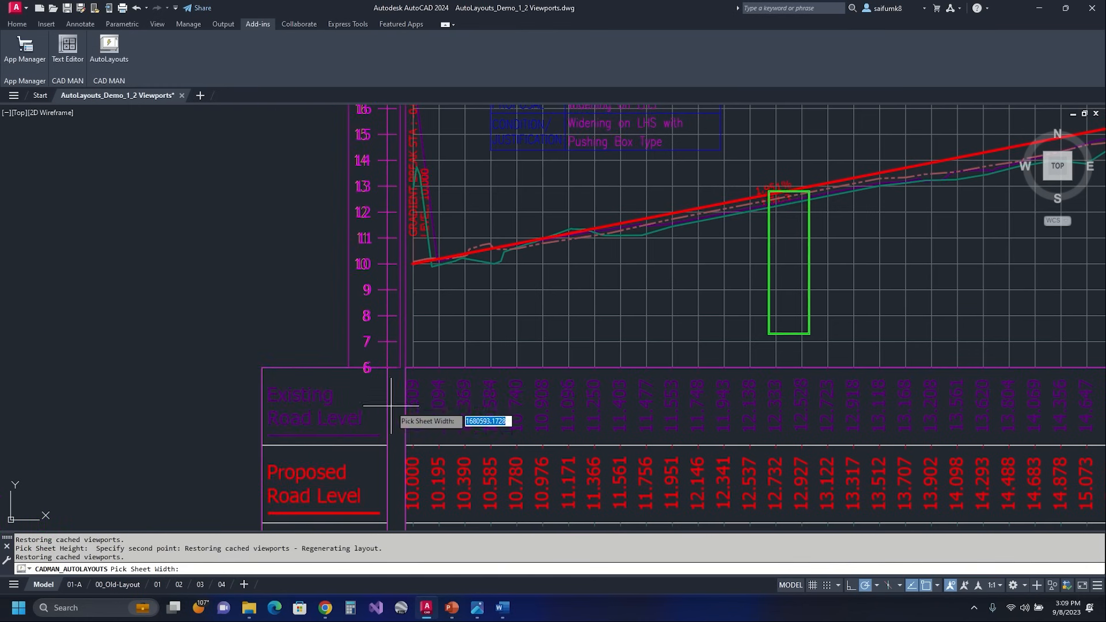
scroll(470, 283, "down", 2)
middle_click_drag(494, 370, 447, 150)
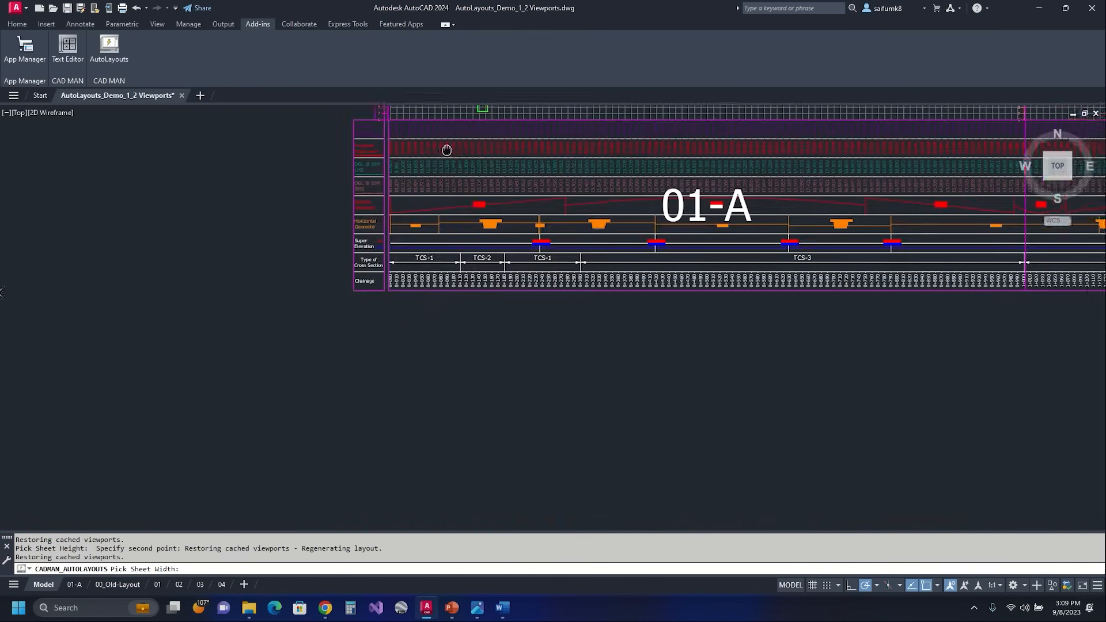
scroll(438, 307, "up", 4)
left_click(308, 276)
scroll(467, 398, "down", 5)
middle_click_drag(790, 455, 226, 356)
scroll(511, 262, "up", 5)
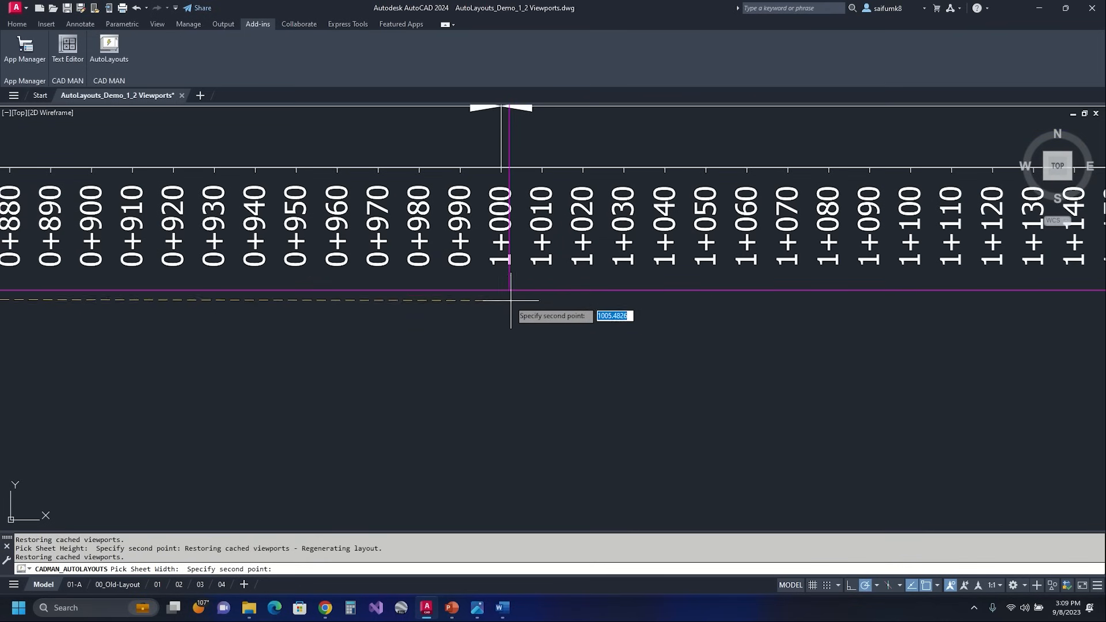
left_click(517, 289)
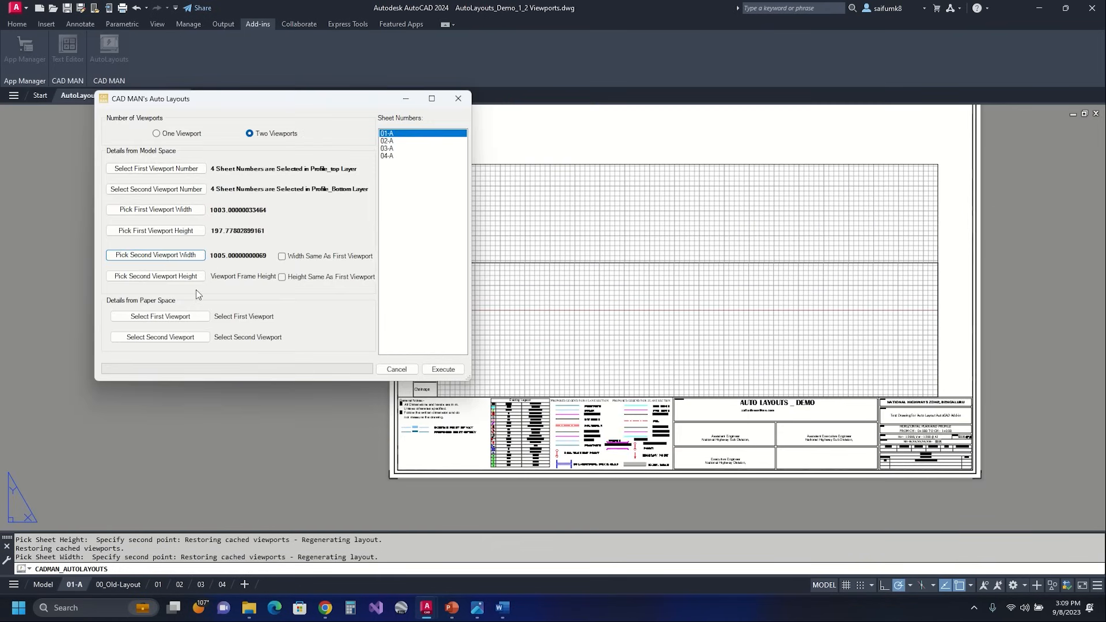
- Define the second viewport's height by picking the upper and lower ends of the 01-A data band frame's starting edge
left_click(166, 279)
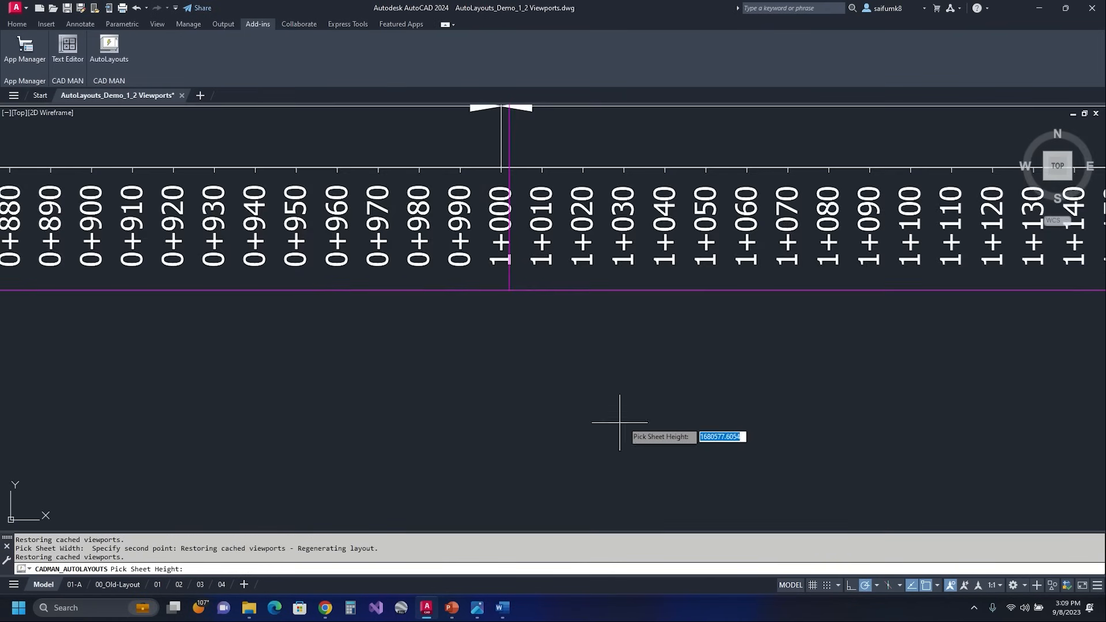
scroll(103, 388, "up", 8)
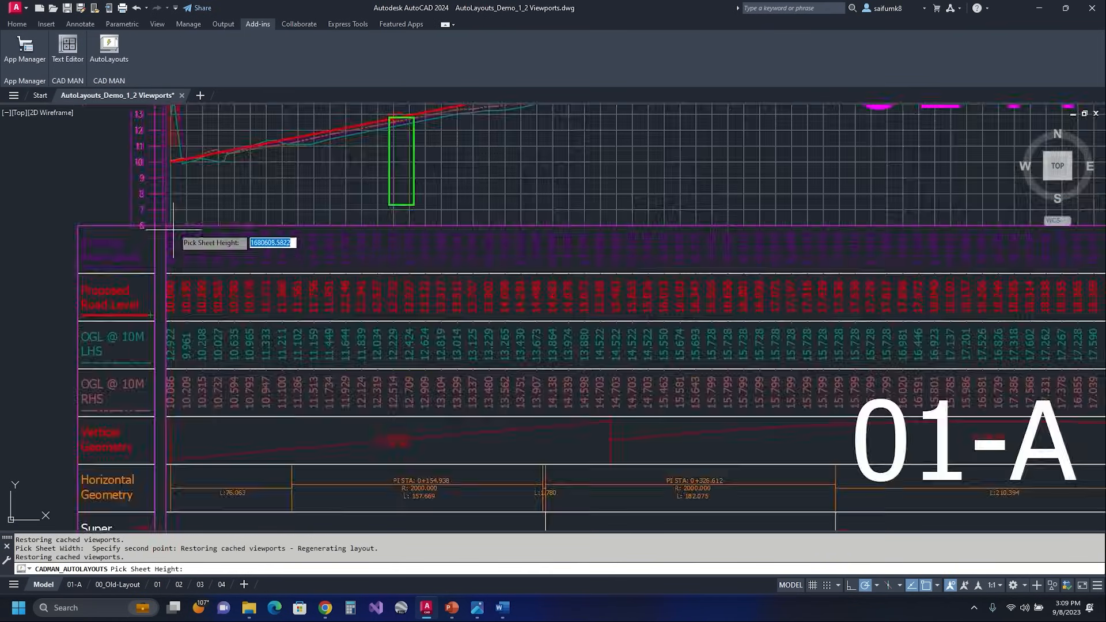
left_click(158, 229)
scroll(249, 234, "down", 5)
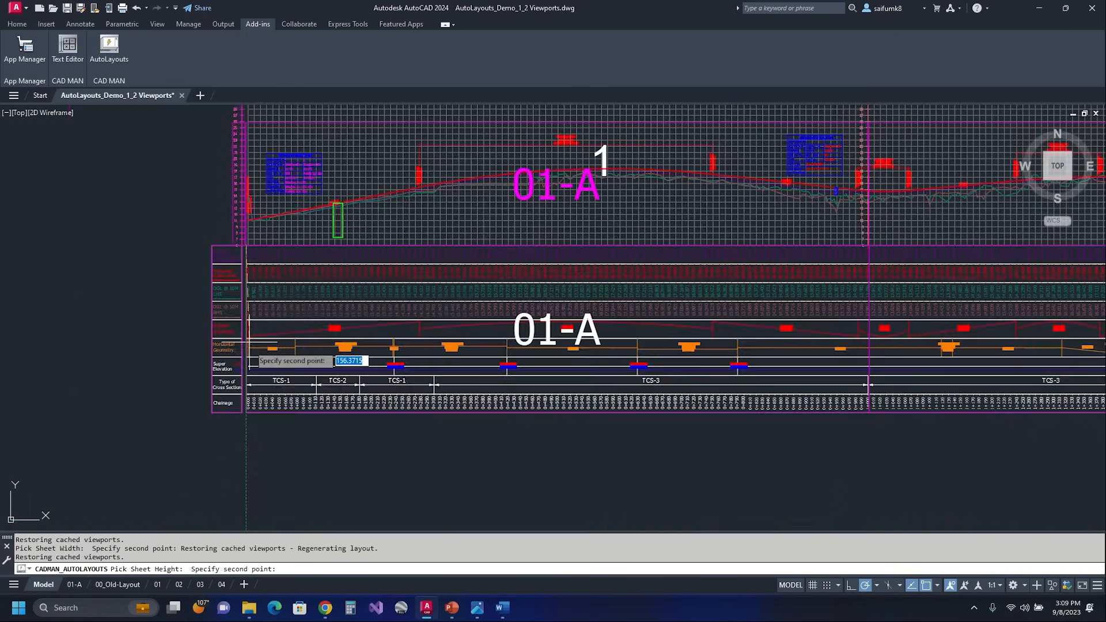
scroll(247, 354, "up", 4)
left_click(255, 409)
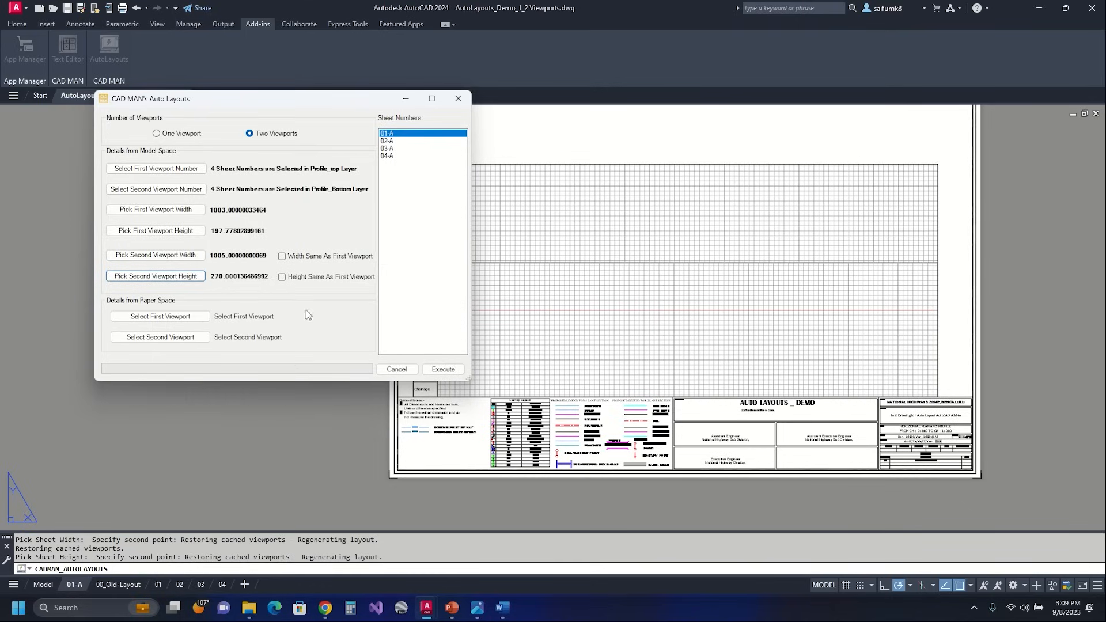
- Assign layout 01-A's upper grid viewport as first and lower data band viewport as second, then generate the two-viewport sheets
left_click(160, 317)
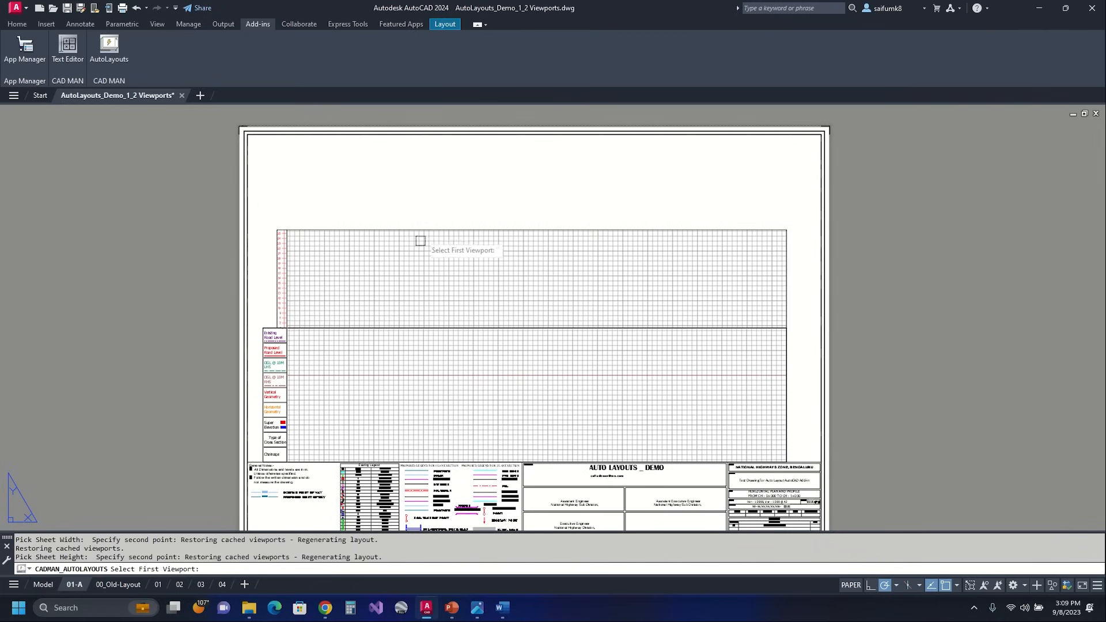
left_click(414, 230)
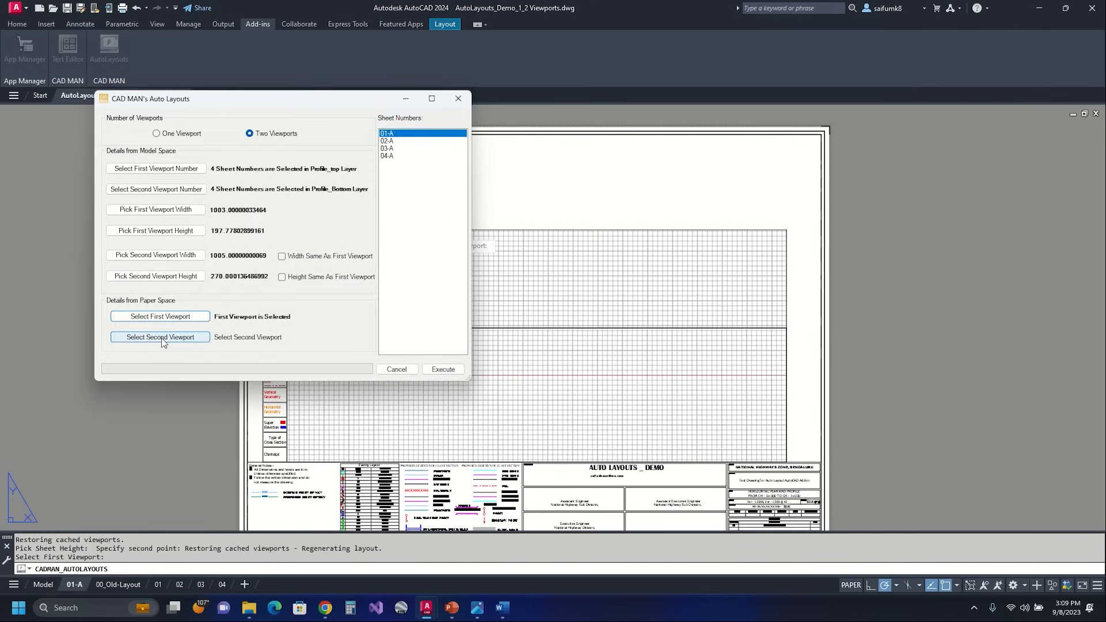
left_click(161, 338)
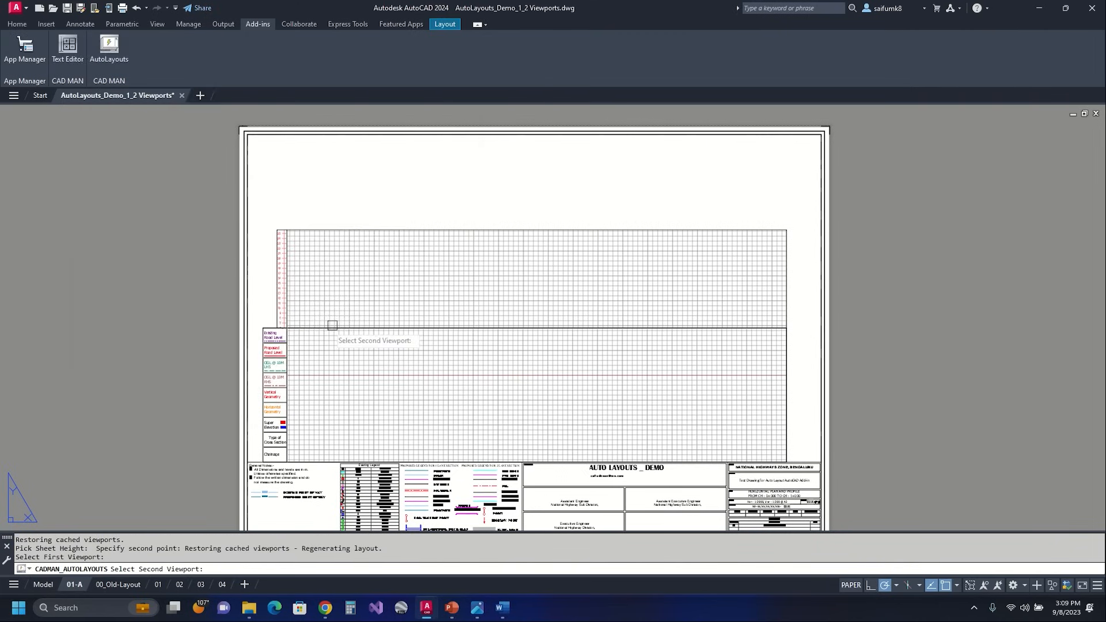
left_click(787, 361)
left_click(442, 372)
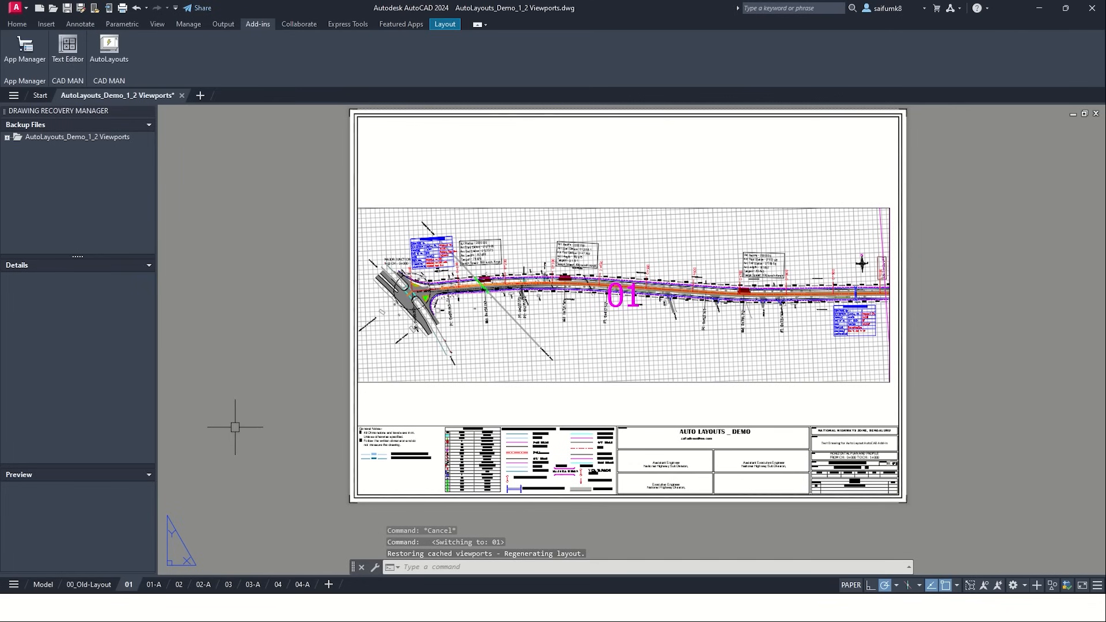
- Review the generated plan and profile sheets in layouts 01-A, 02, 02-A, 03 and 04-A
left_click(154, 585)
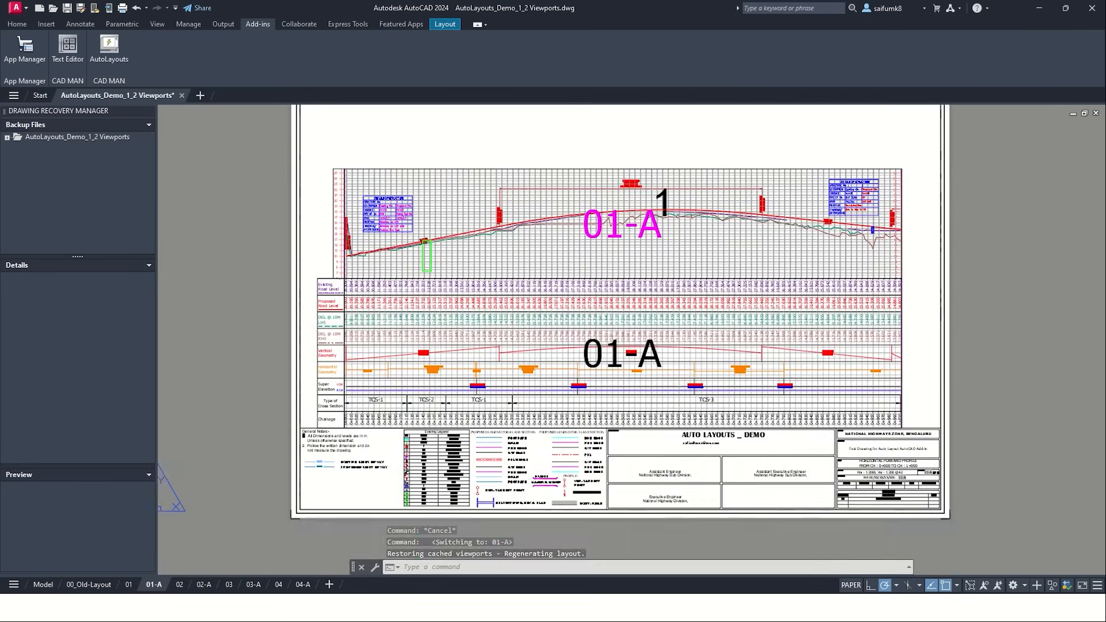
left_click(179, 584)
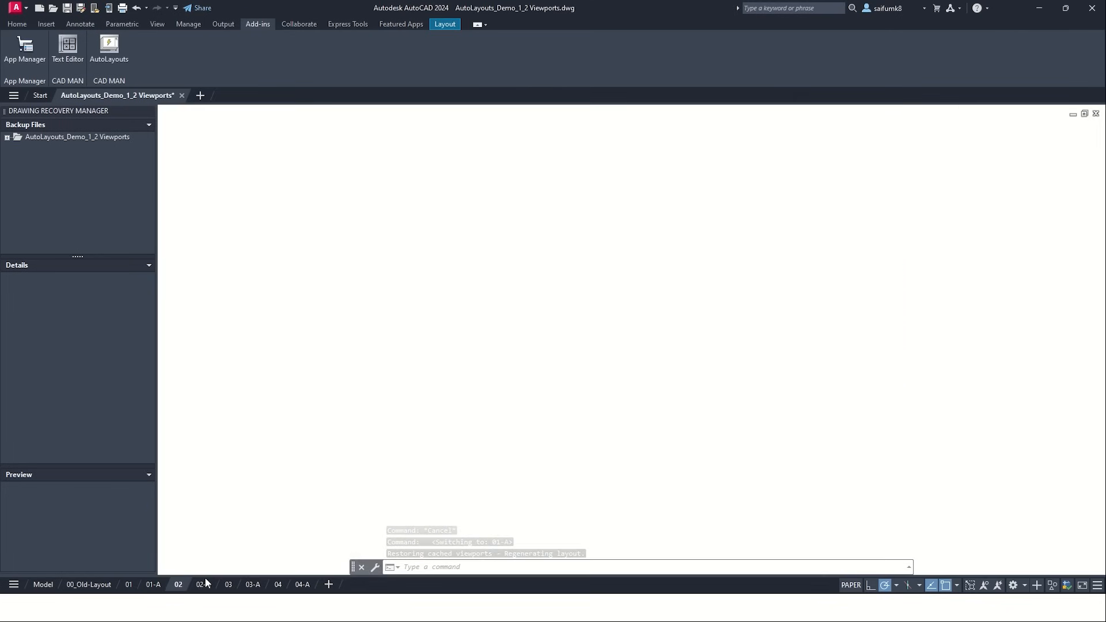
left_click(203, 586)
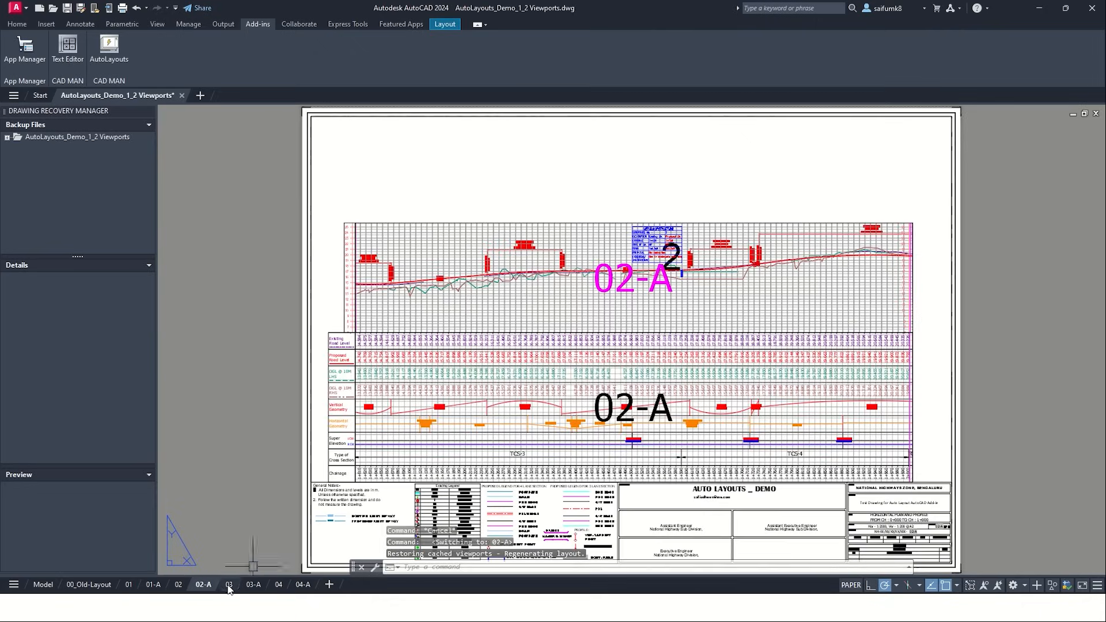
left_click(228, 585)
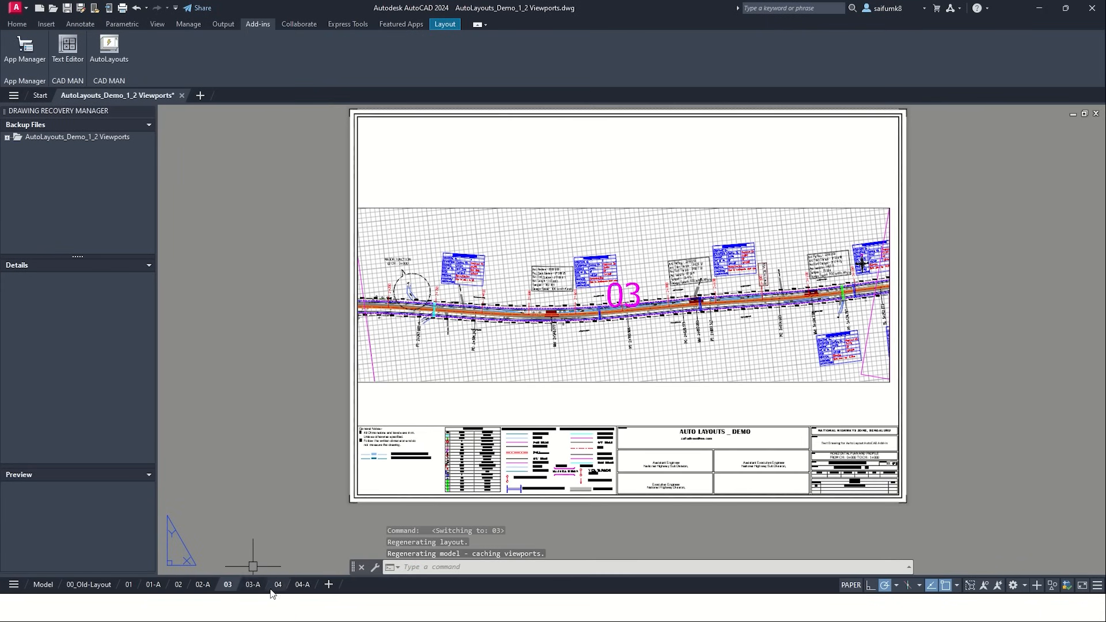
left_click(300, 585)
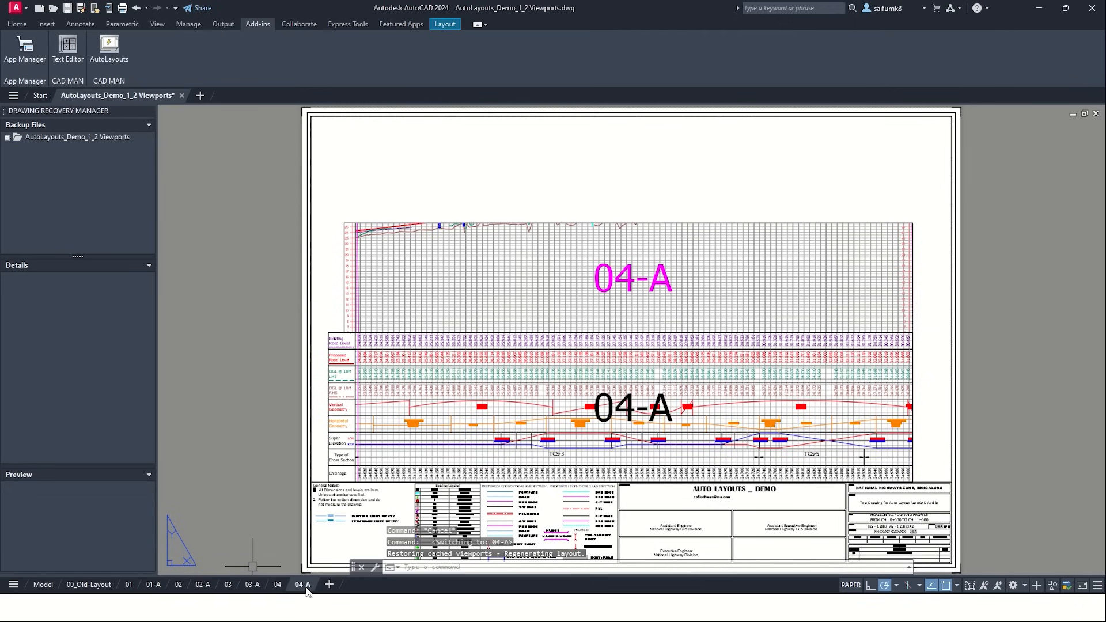